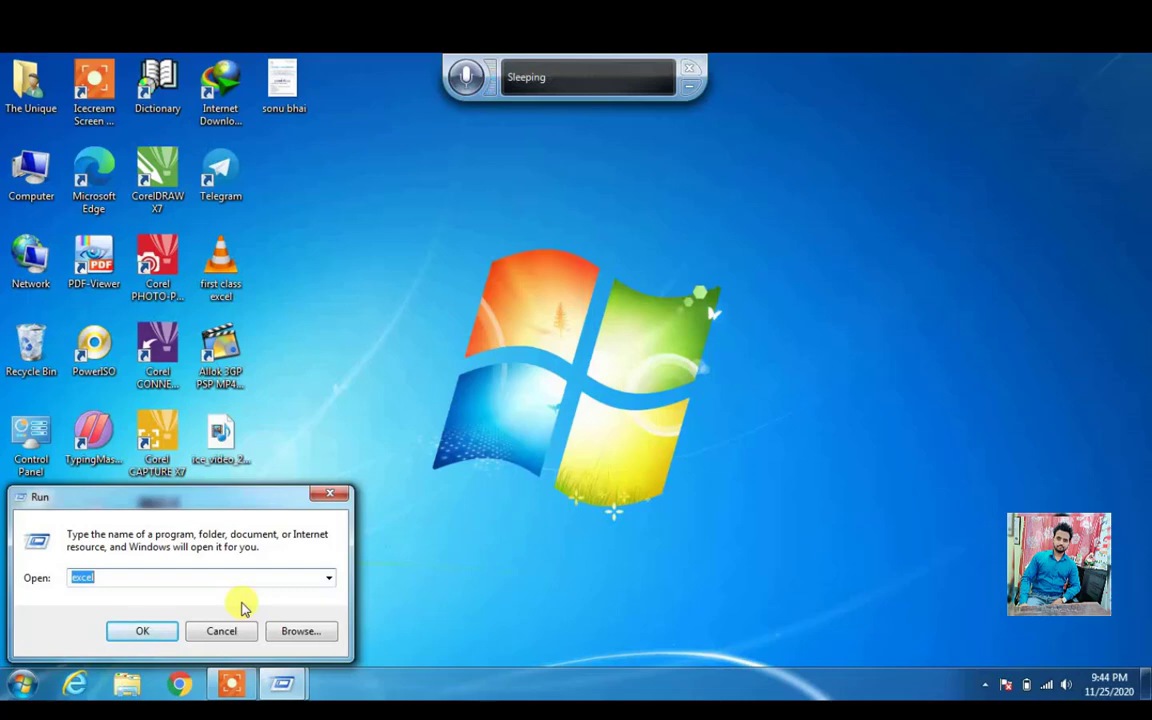
Launch Excel from the Run dialog, then dismiss the speech recognition bar and the Office activation wizard
{"action": "left_click", "coordinate": [181, 577]}
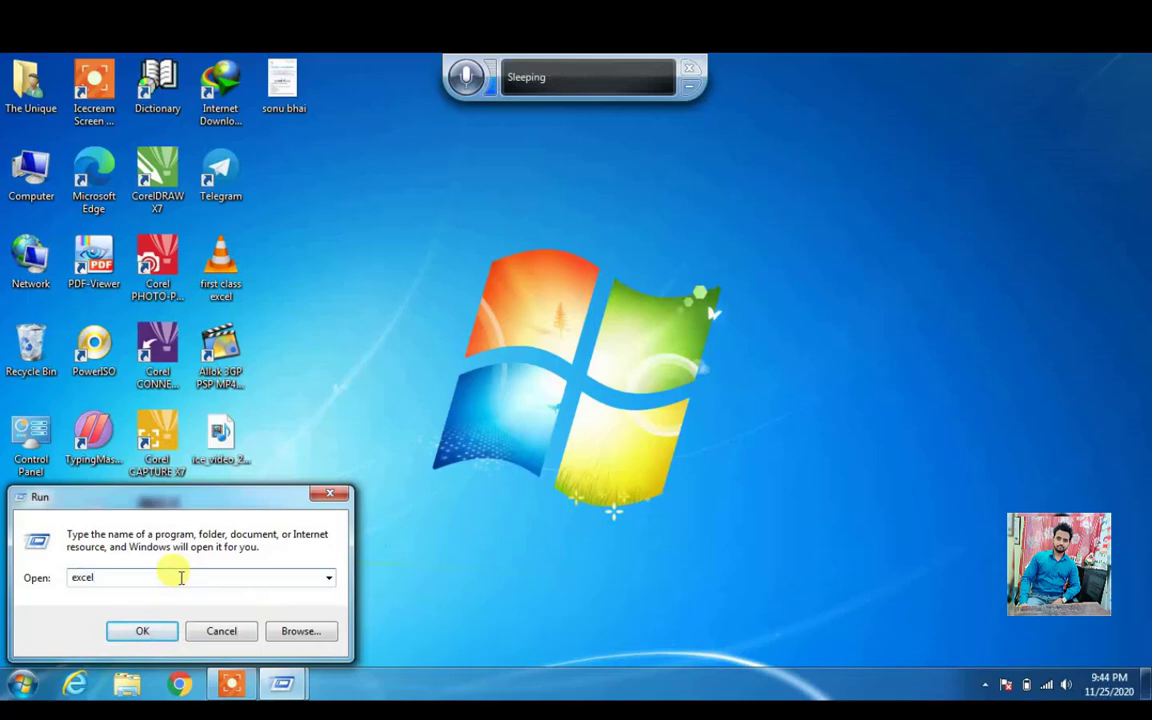
{"action": "left_click", "coordinate": [142, 628]}
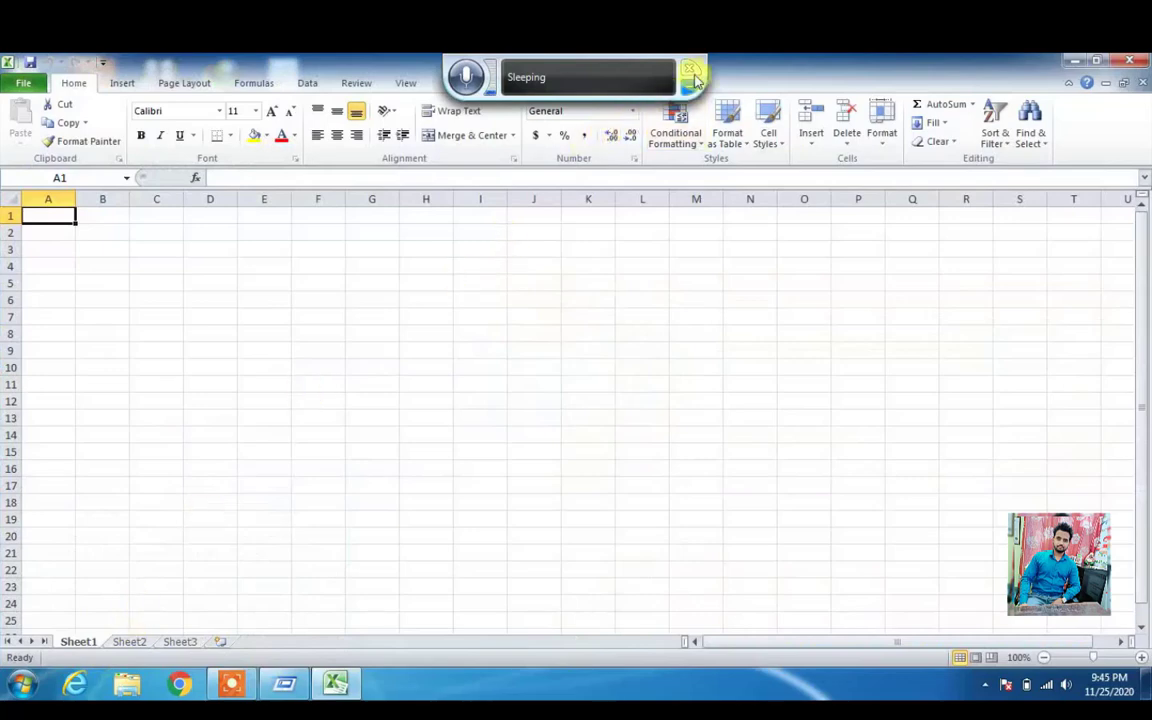
{"action": "left_click", "coordinate": [693, 80]}
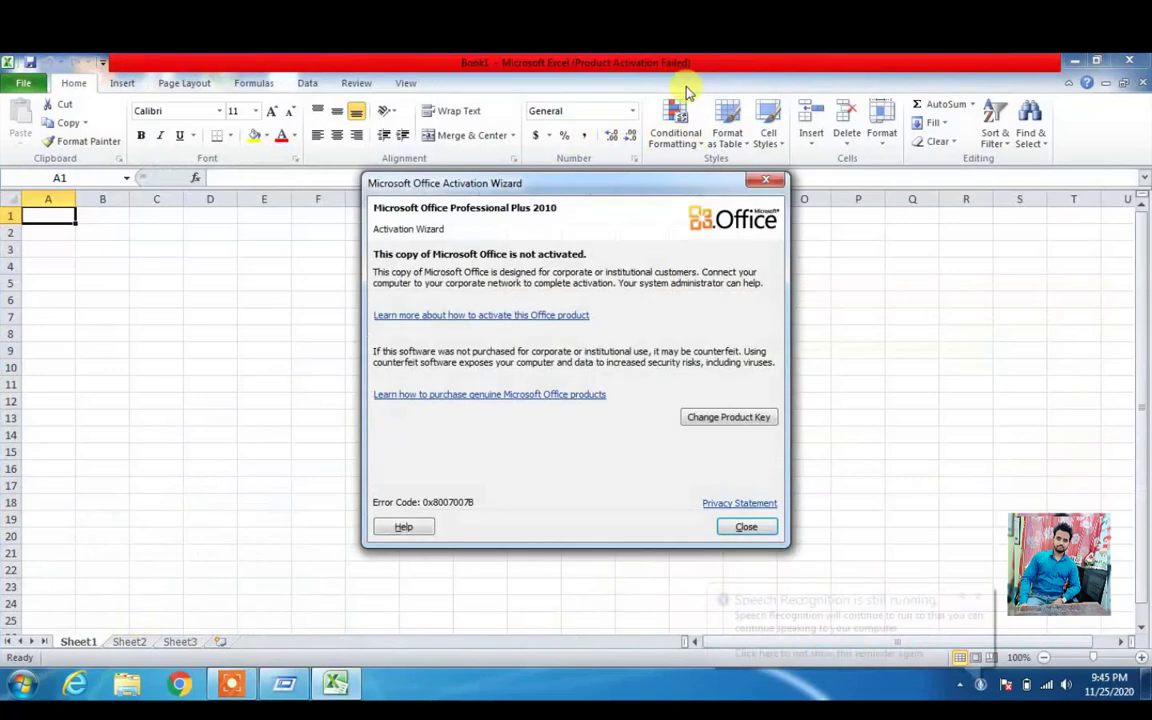
{"action": "left_click", "coordinate": [768, 184]}
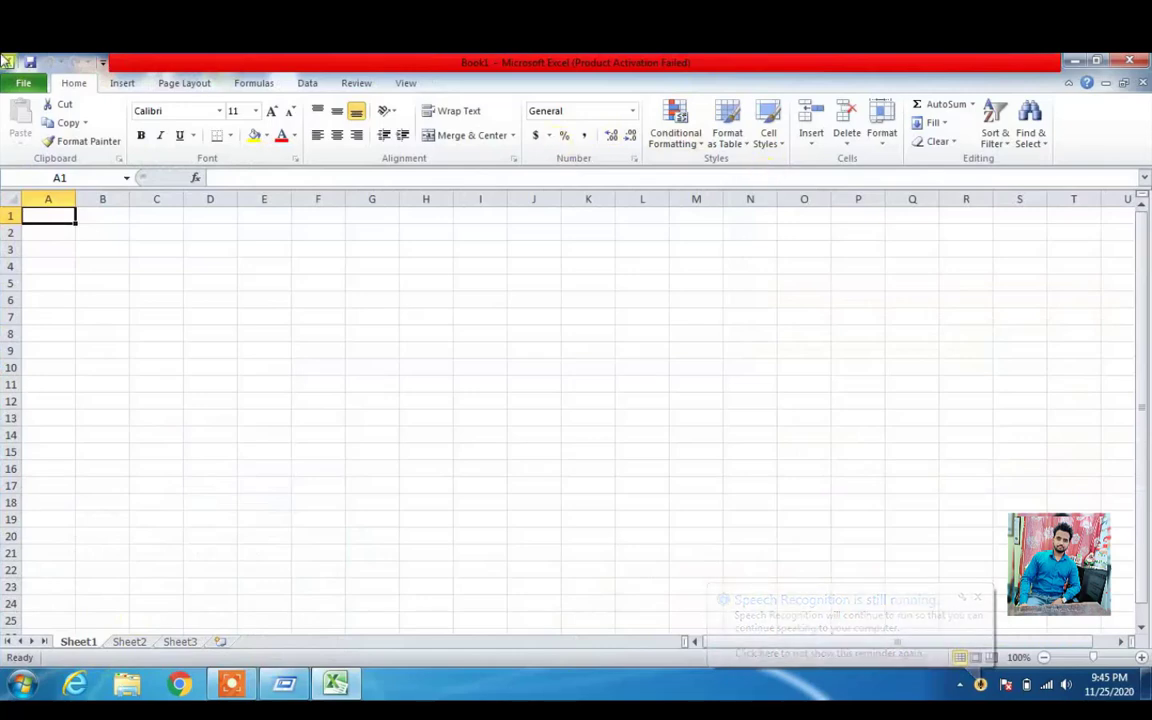
Open the existing workbook Book1 from the Documents library
{"action": "left_click", "coordinate": [16, 88]}
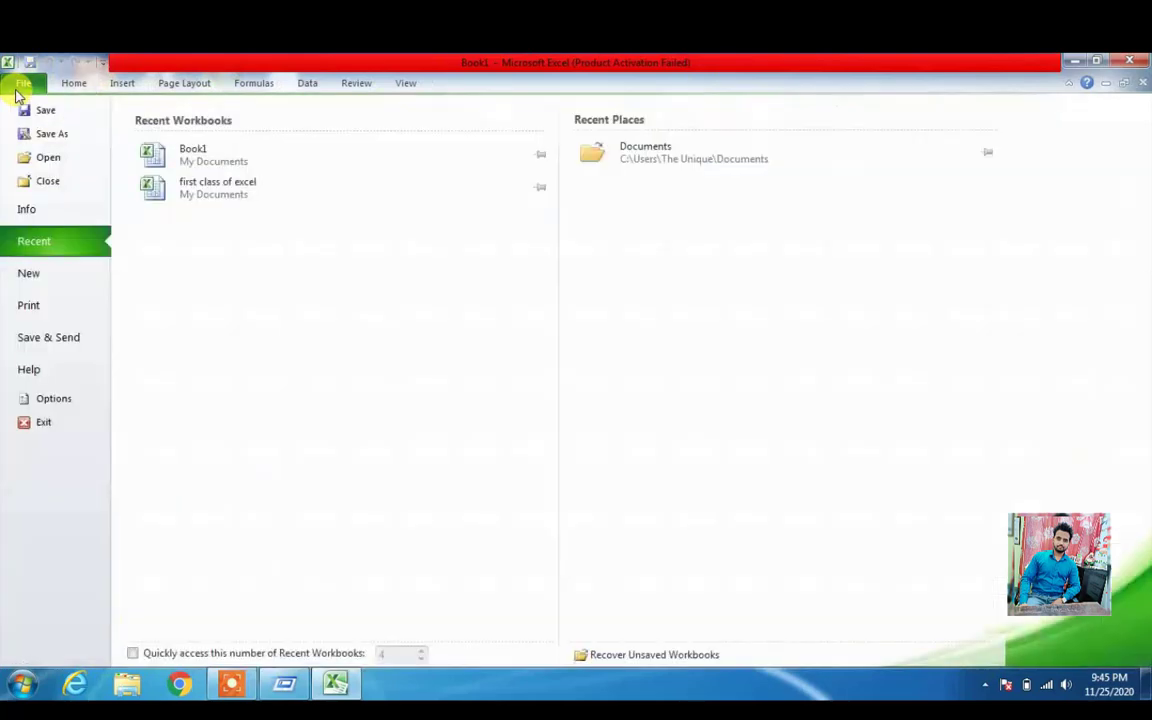
{"action": "key", "text": "Escape"}
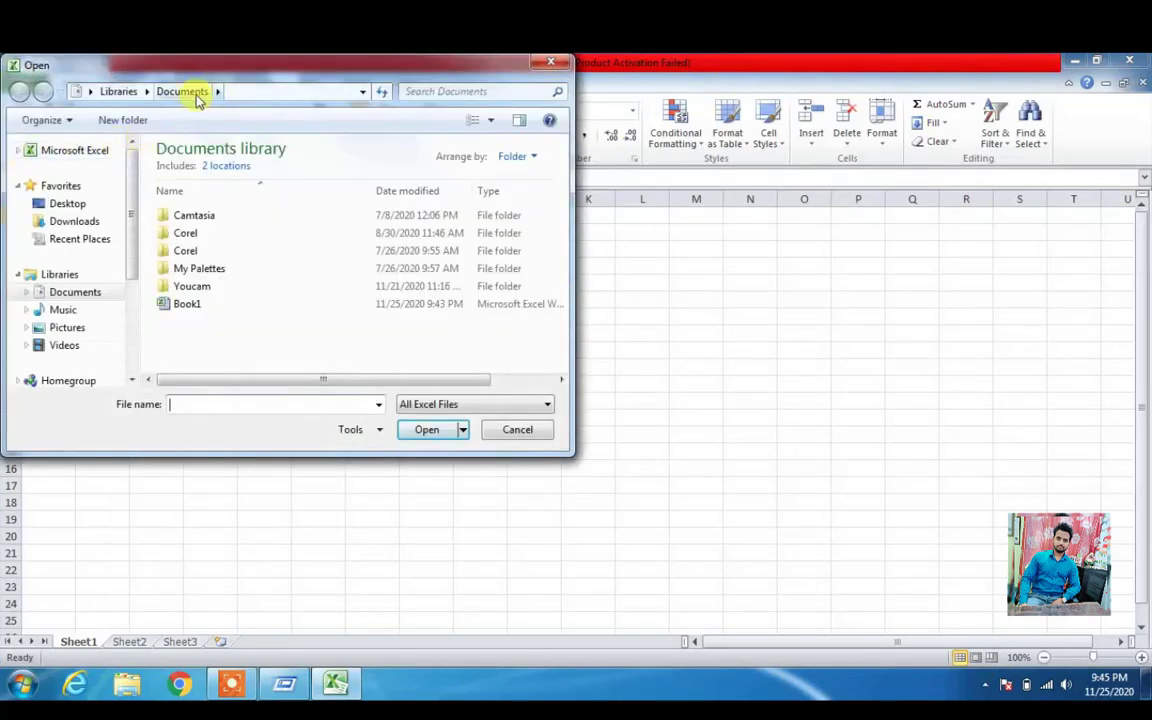
{"action": "left_click", "coordinate": [158, 305]}
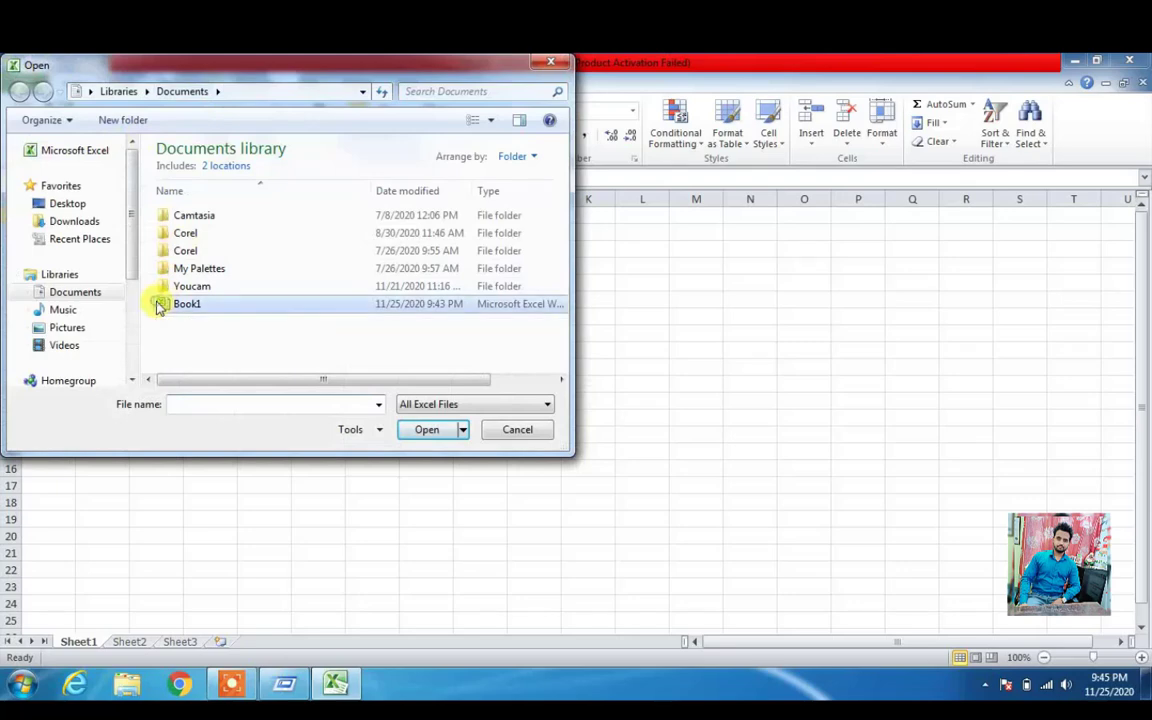
{"action": "left_click", "coordinate": [408, 430]}
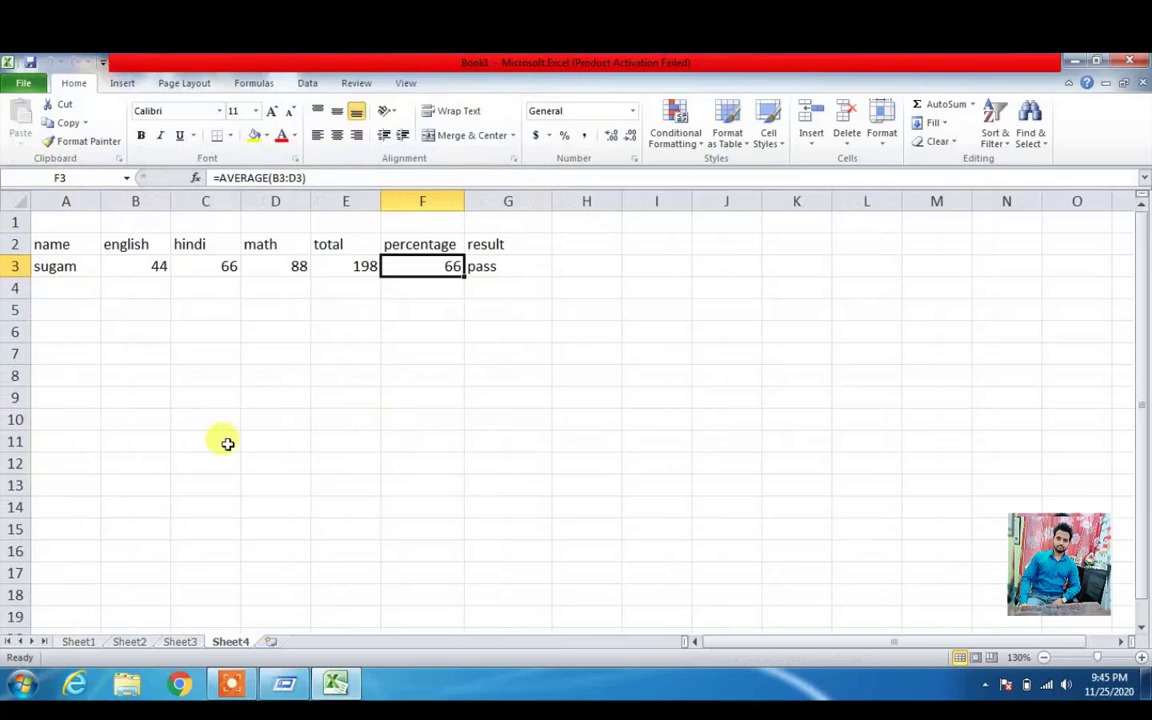
Enter the column header "grade" in cell H2, directly after the result column
{"action": "left_click", "coordinate": [603, 241]}
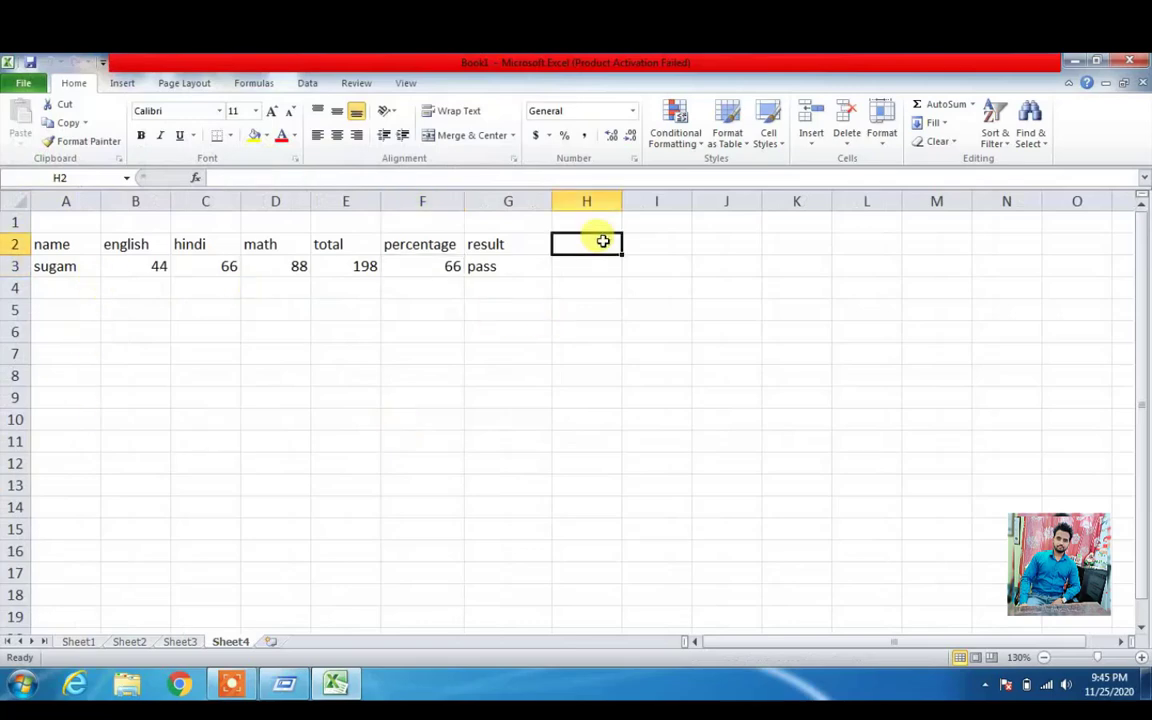
{"action": "type", "text": "great"}
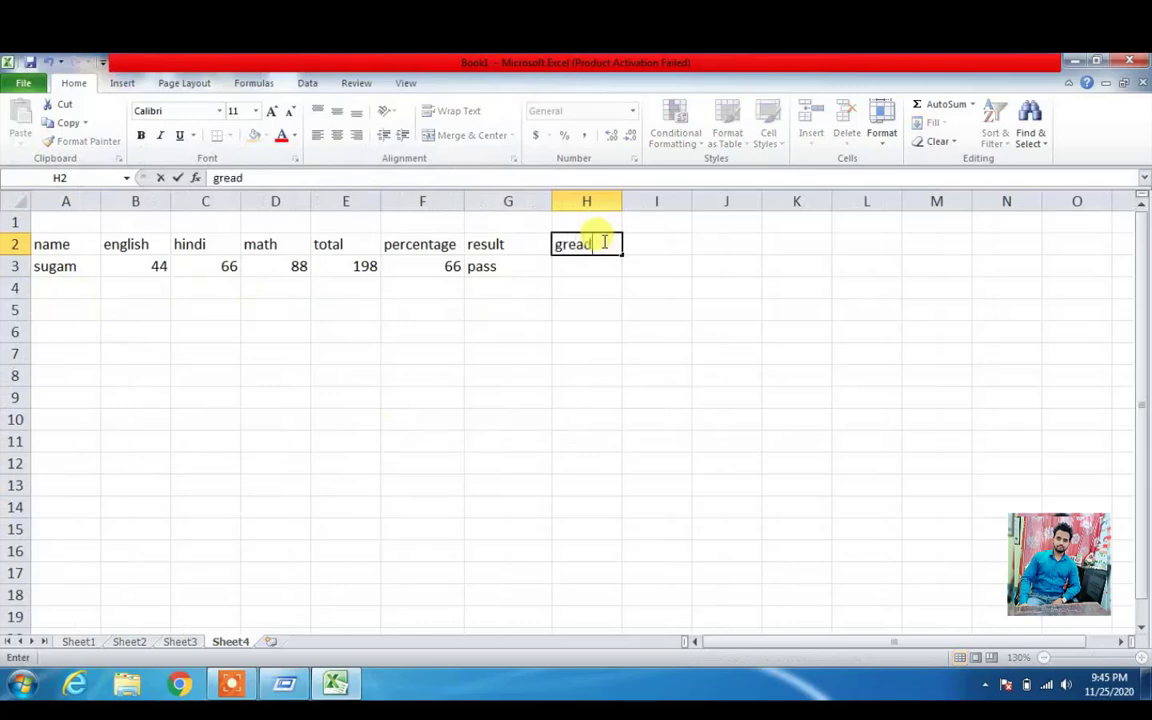
{"action": "key", "text": "BackSpace"}
{"action": "key", "text": "BackSpace"}
{"action": "key", "text": "BackSpace"}
{"action": "type", "text": "ade"}
{"action": "key", "text": "Tab"}
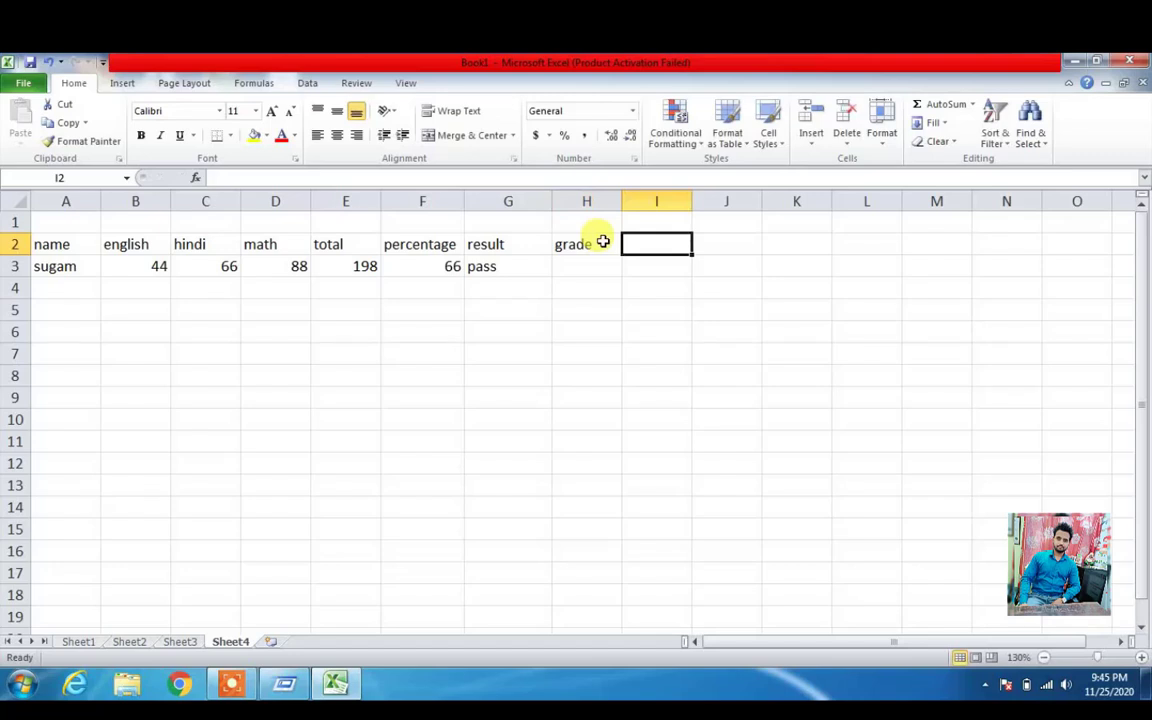
Replace the header in H2 with "maximum" and add the headers "minimum", "grade" and "rank" in I2, J2 and K2
{"action": "left_click", "coordinate": [603, 241]}
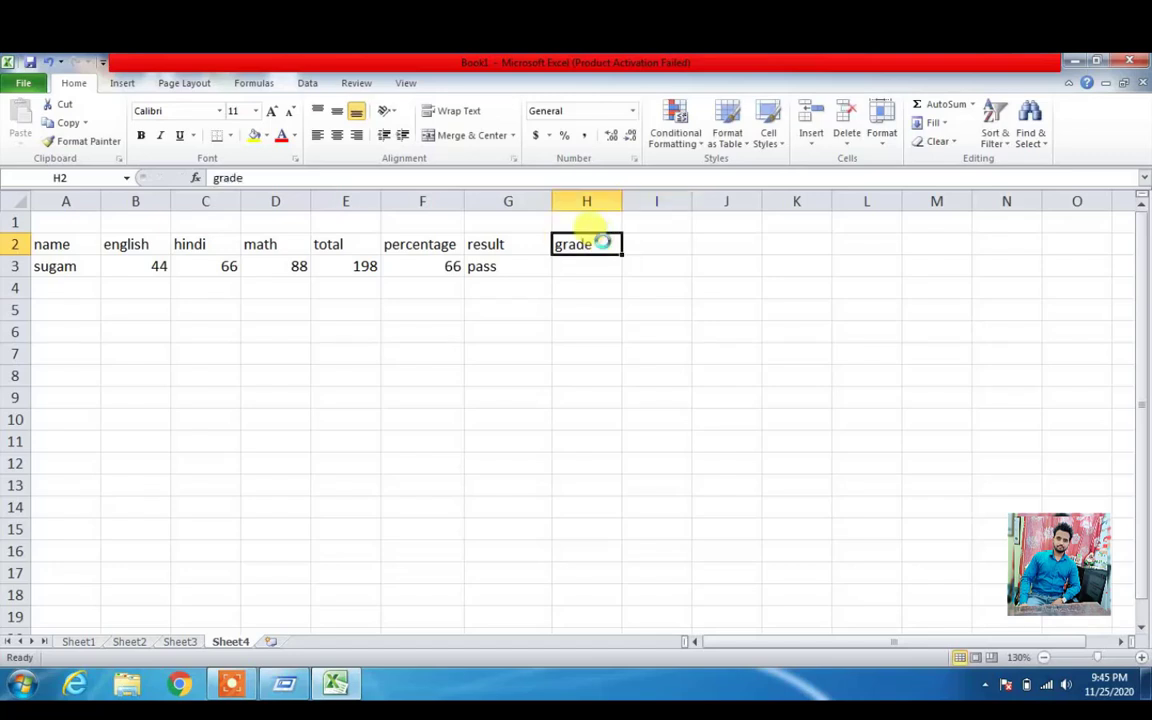
{"action": "key", "text": "Delete"}
{"action": "type", "text": "ma"}
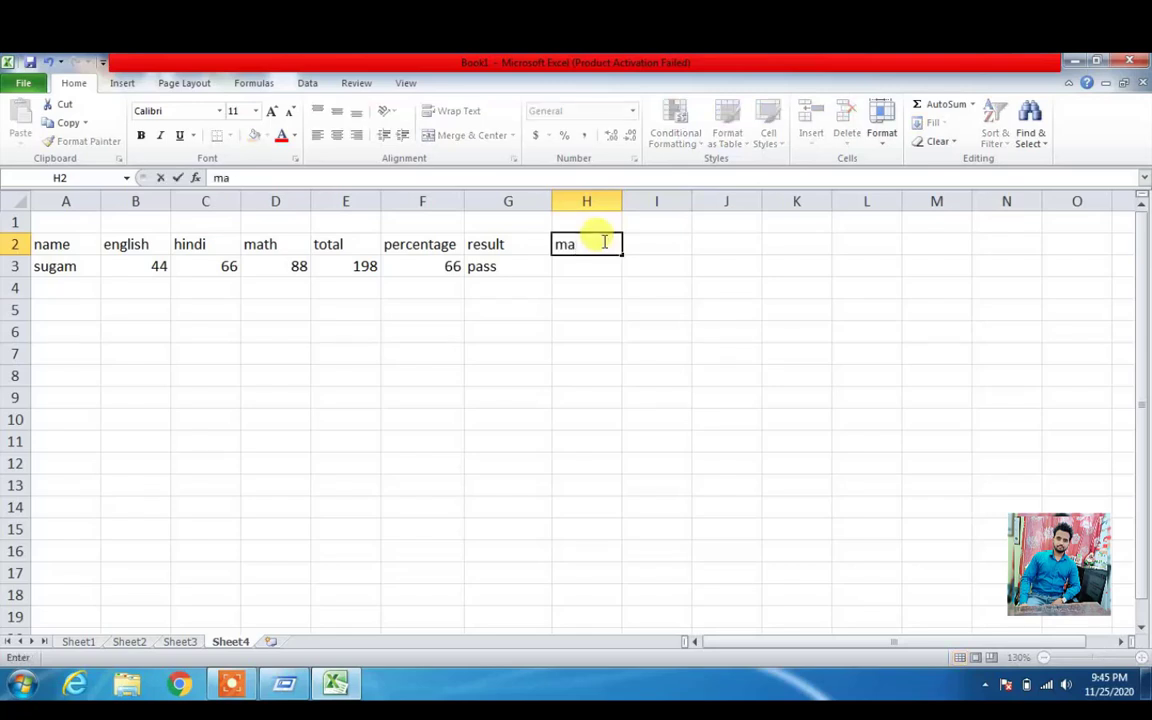
{"action": "type", "text": "ximum"}
{"action": "key", "text": "Tab"}
{"action": "type", "text": "minimum"}
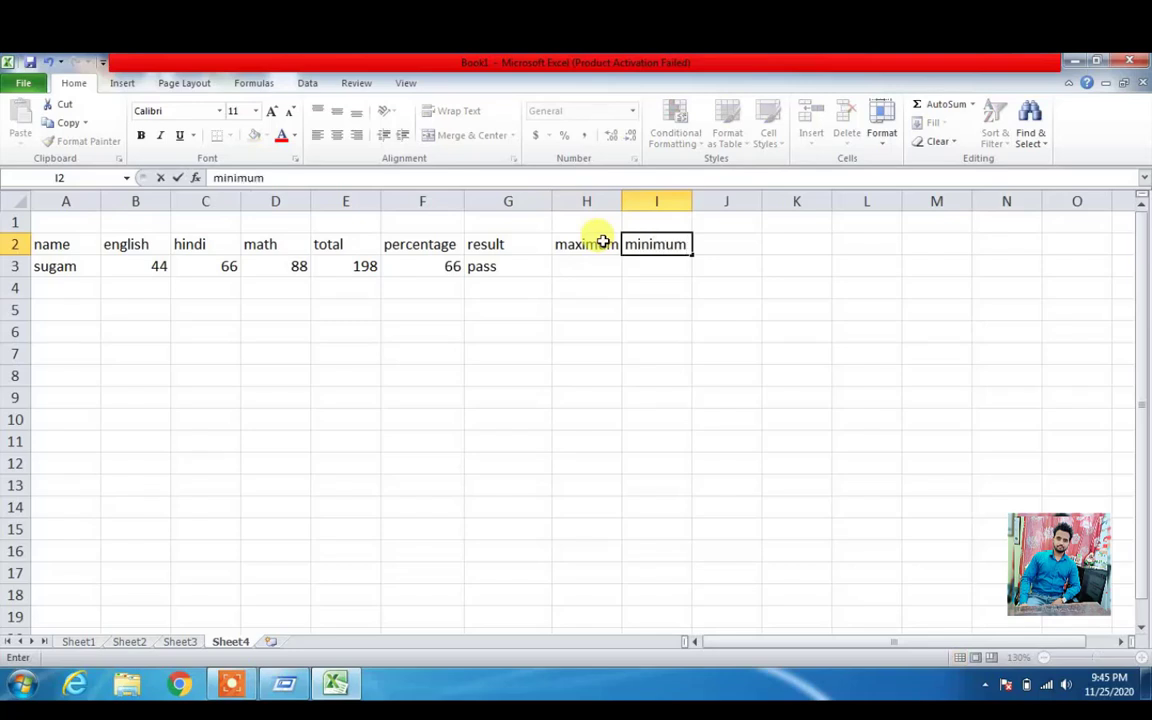
{"action": "key", "text": "Tab"}
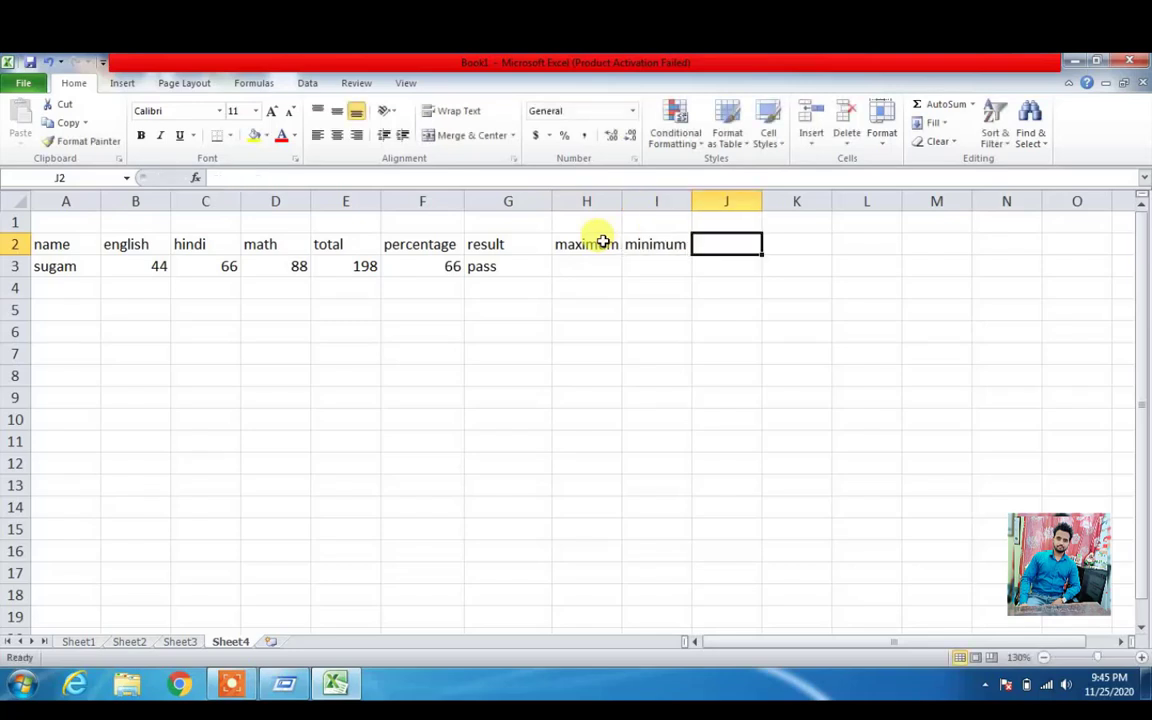
{"action": "type", "text": "grade"}
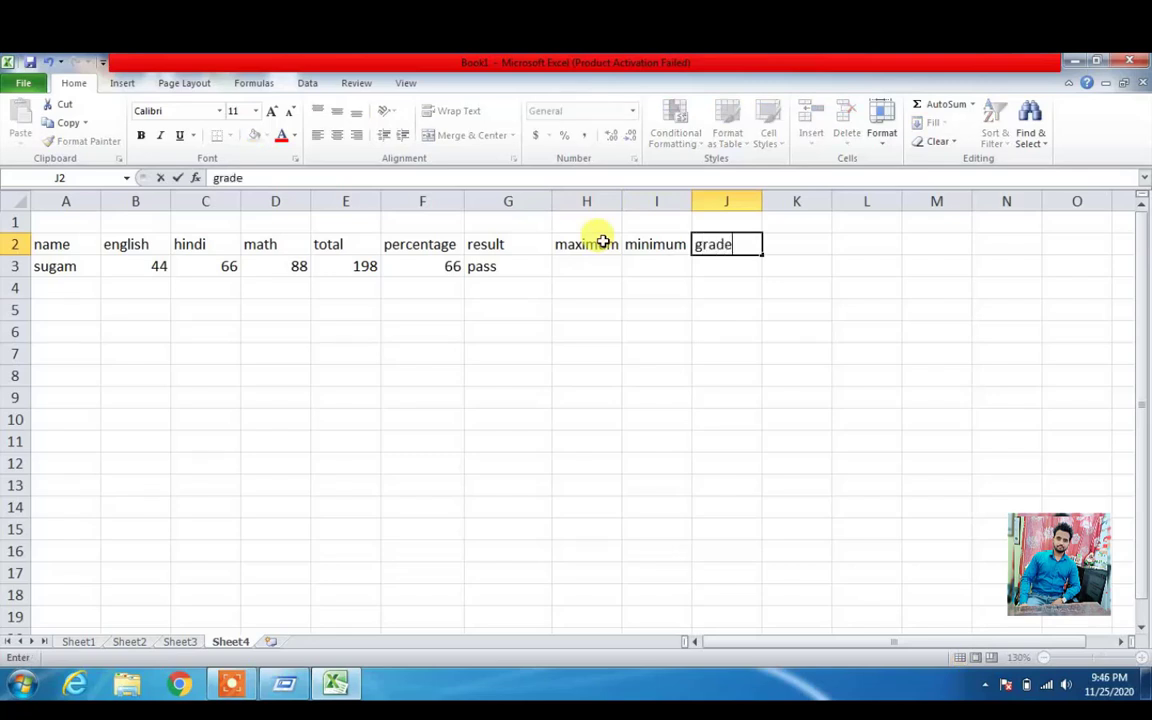
{"action": "key", "text": "Tab"}
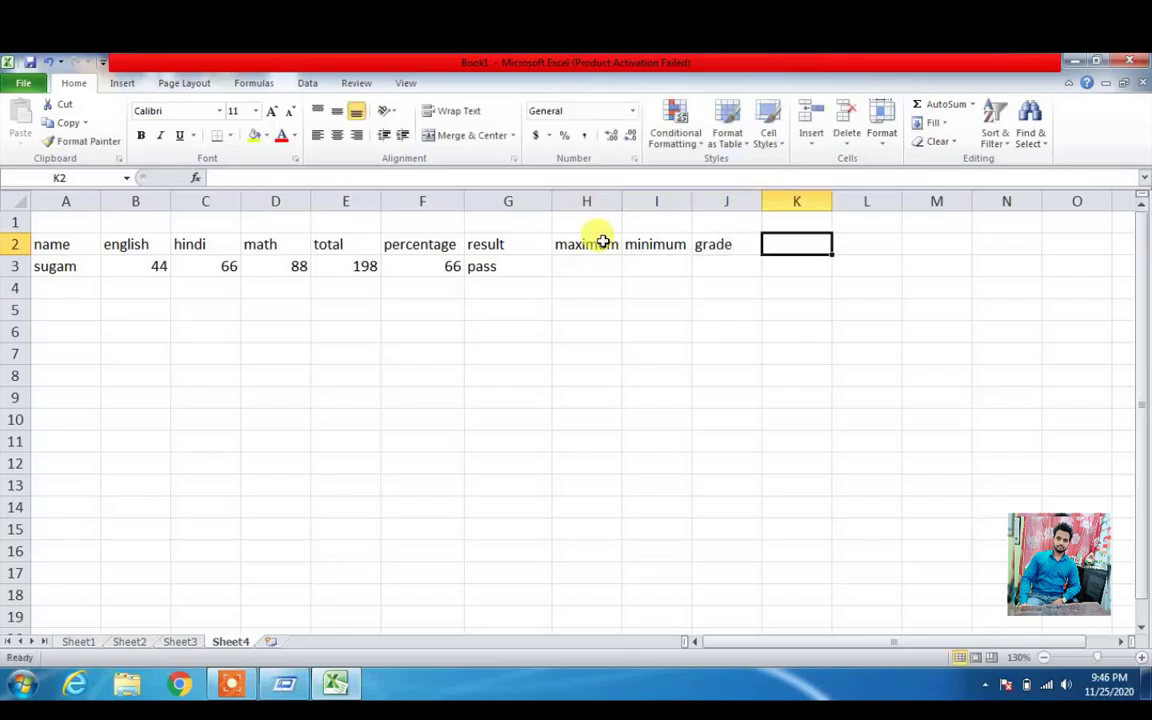
{"action": "type", "text": "rank"}
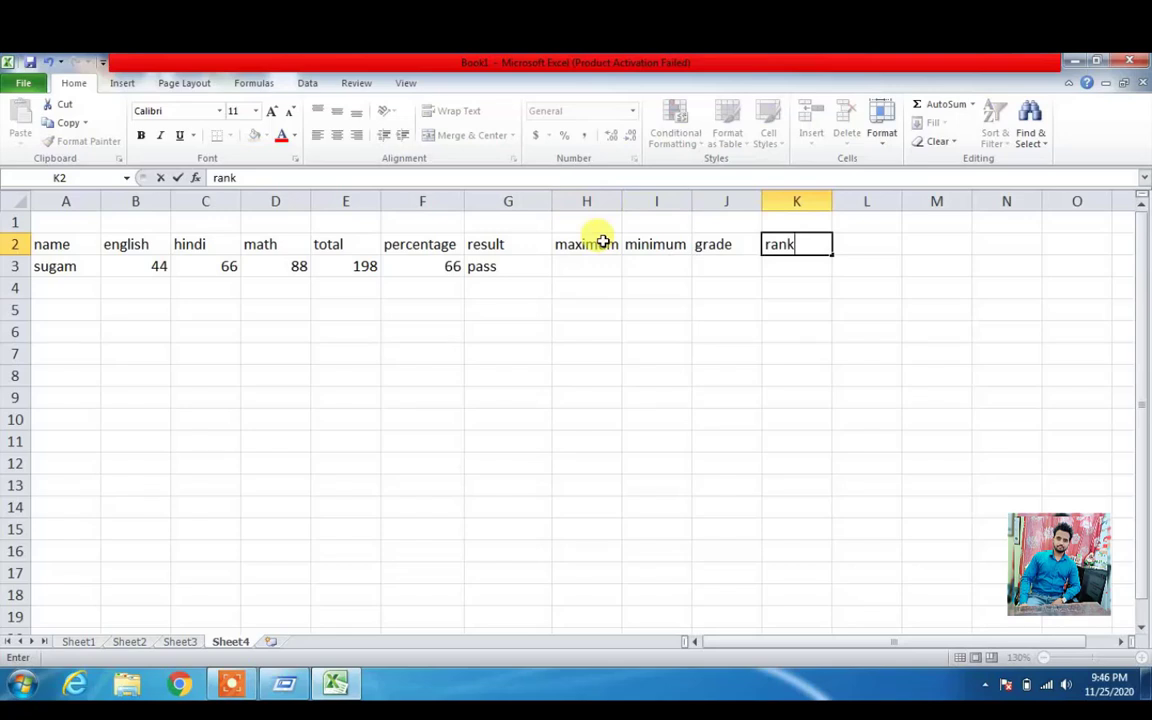
{"action": "key", "text": "Return"}
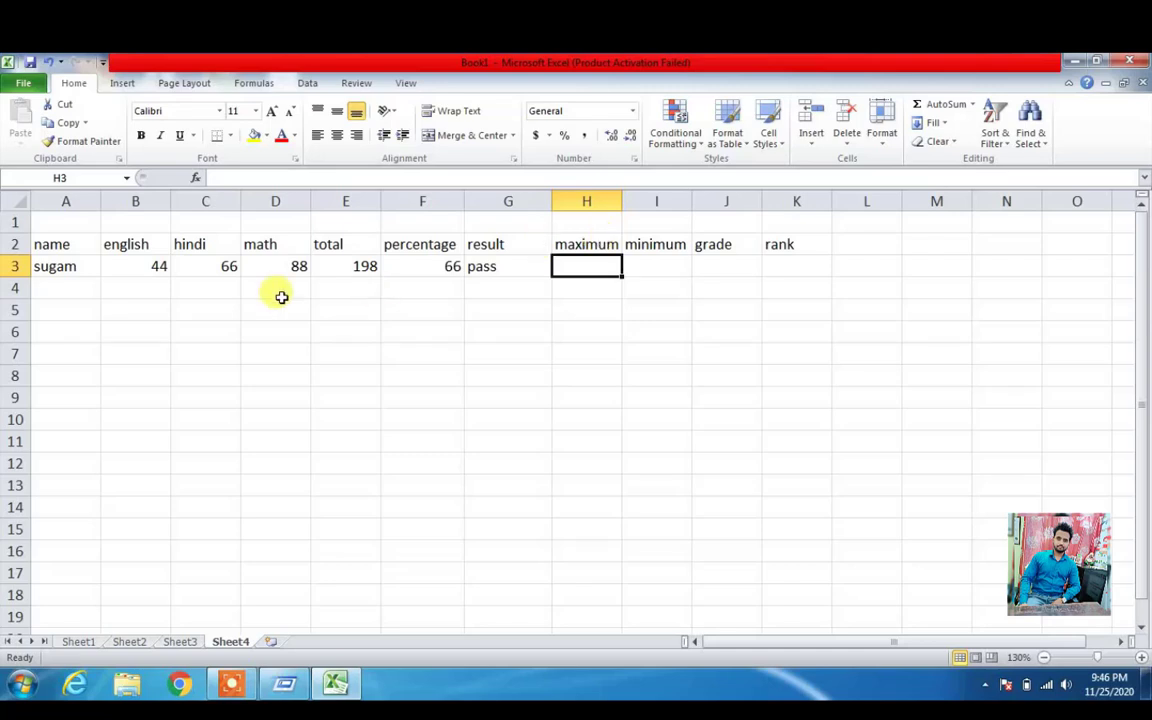
Enter three more students' first names in cells A4 to A6 of the name column
{"action": "left_click", "coordinate": [64, 292]}
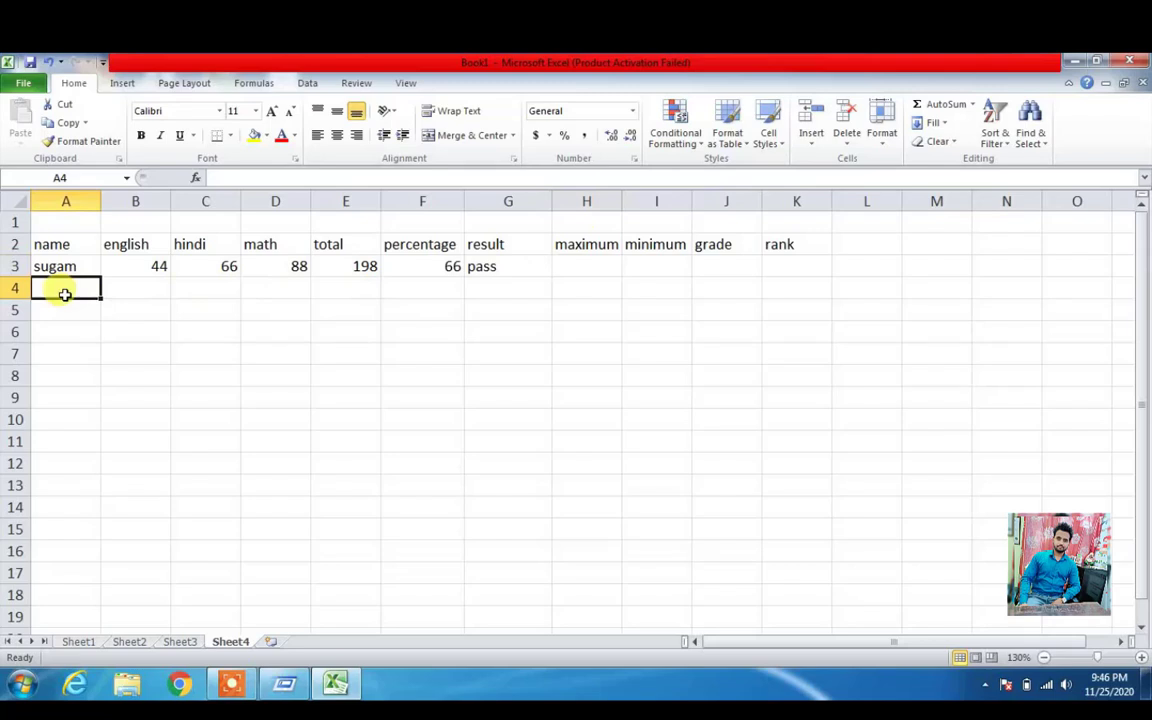
{"action": "type", "text": "ashu"}
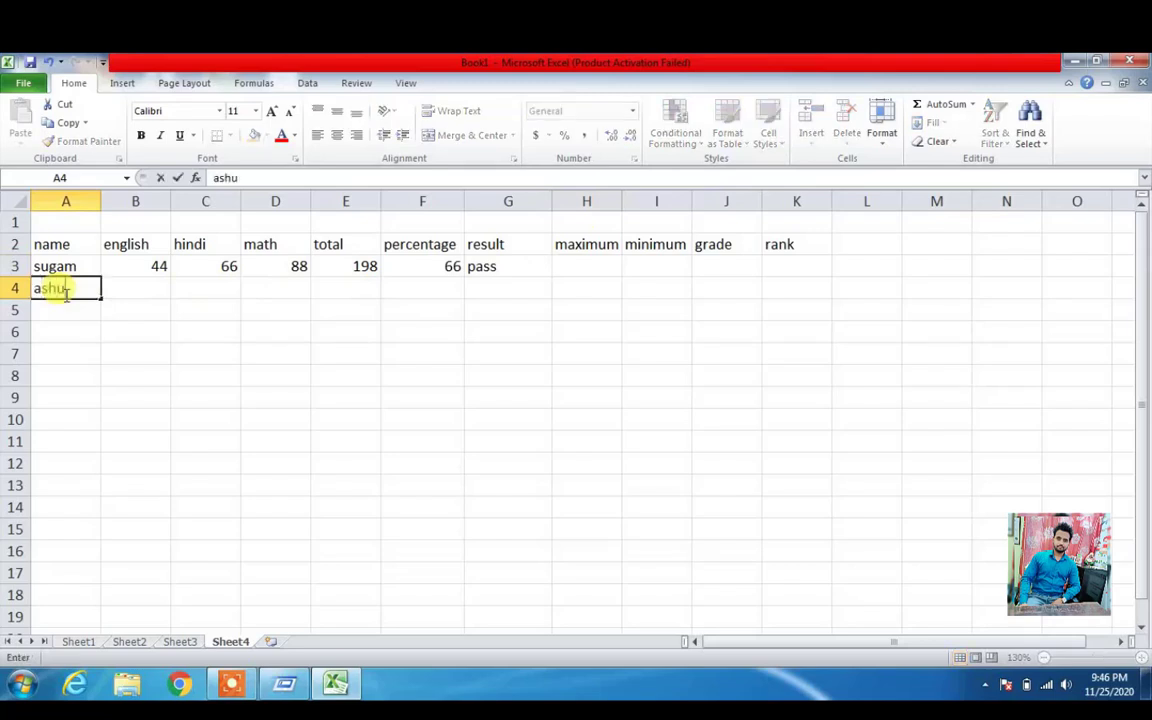
{"action": "key", "text": "Return"}
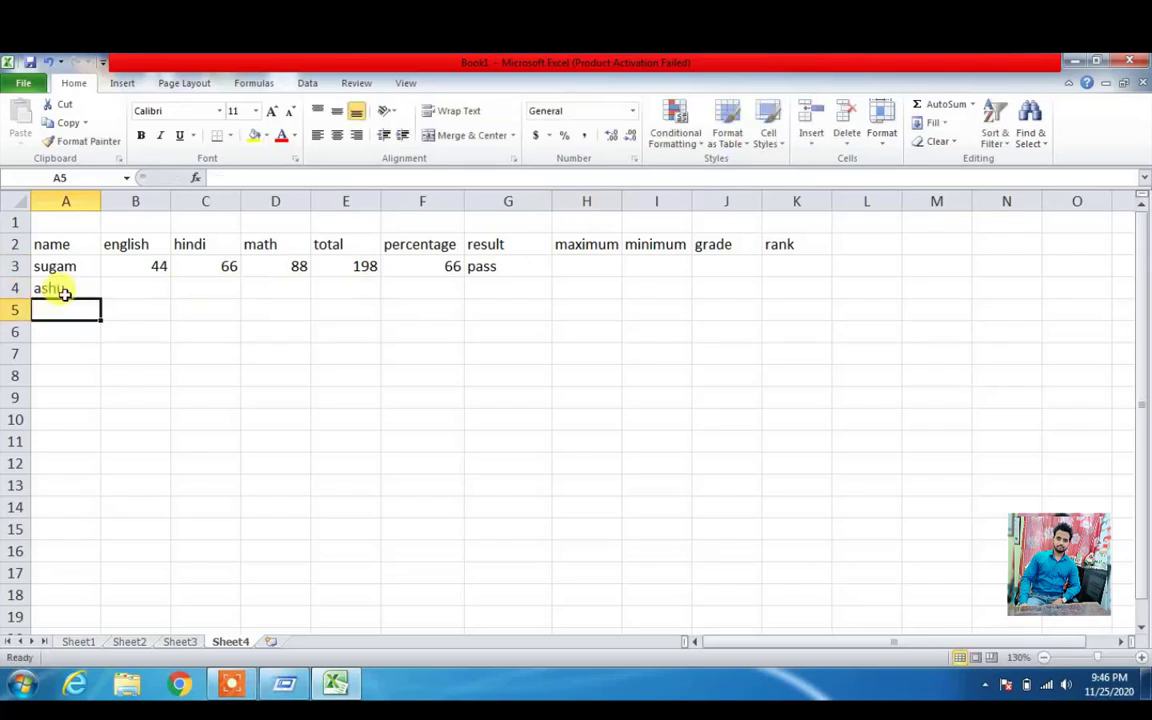
{"action": "type", "text": "rahul"}
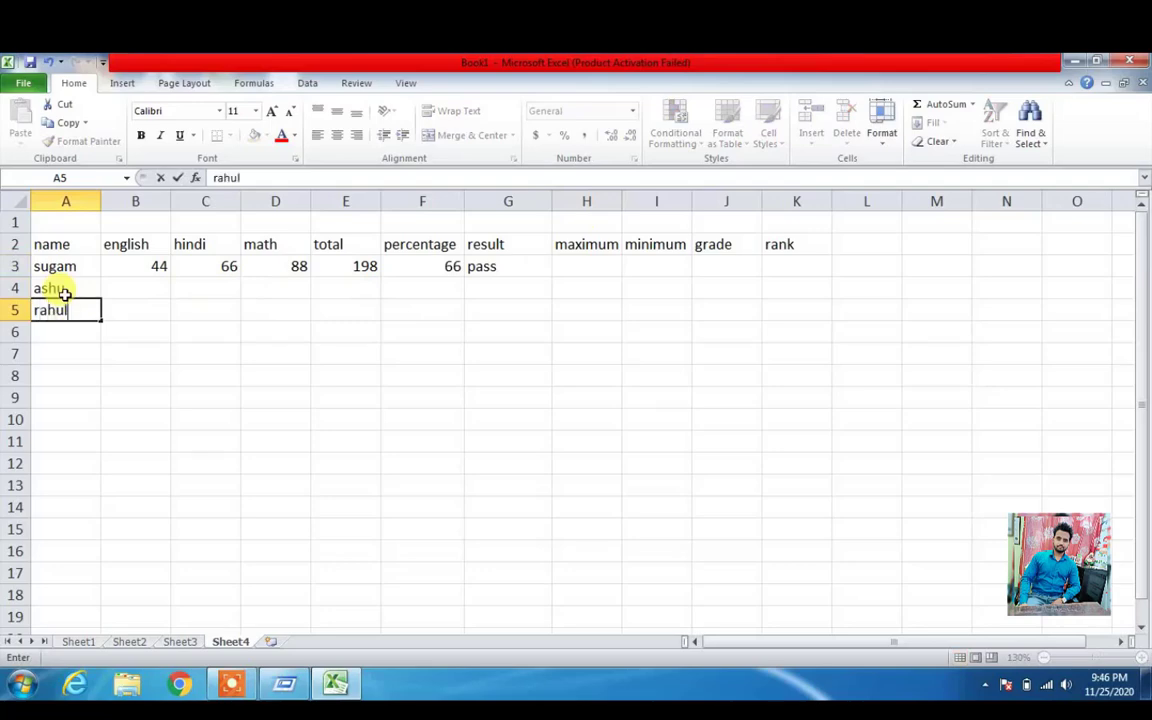
{"action": "key", "text": "Return"}
{"action": "type", "text": "ritesh"}
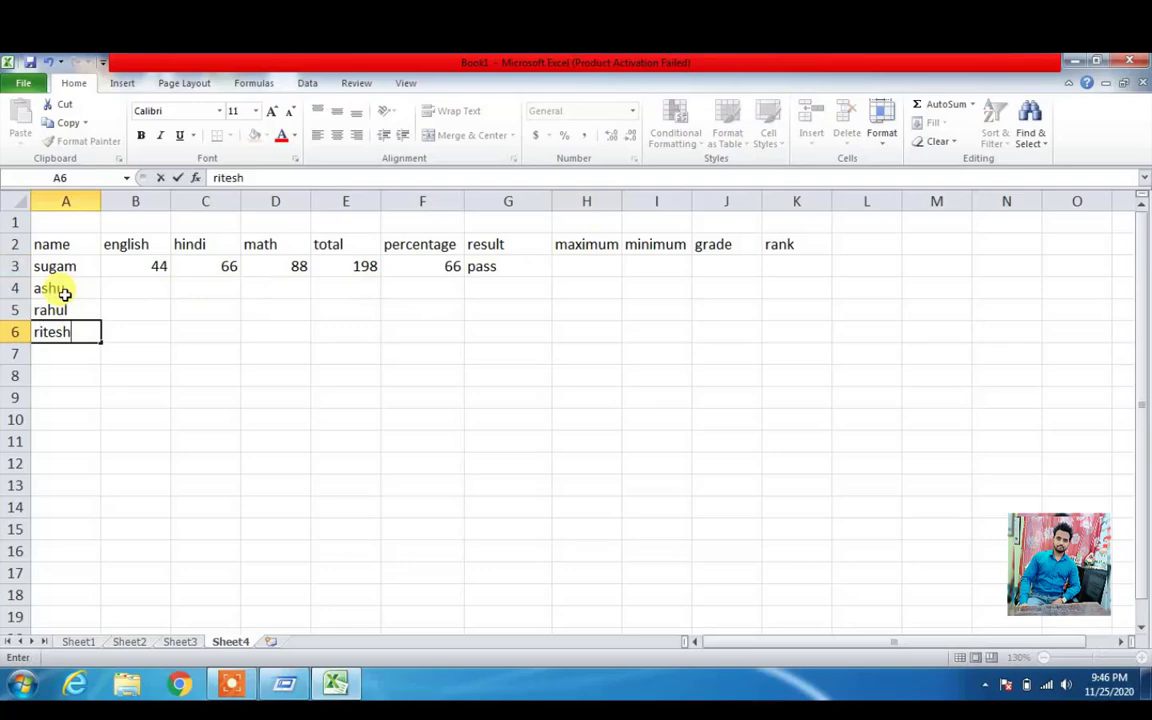
{"action": "key", "text": "Return"}
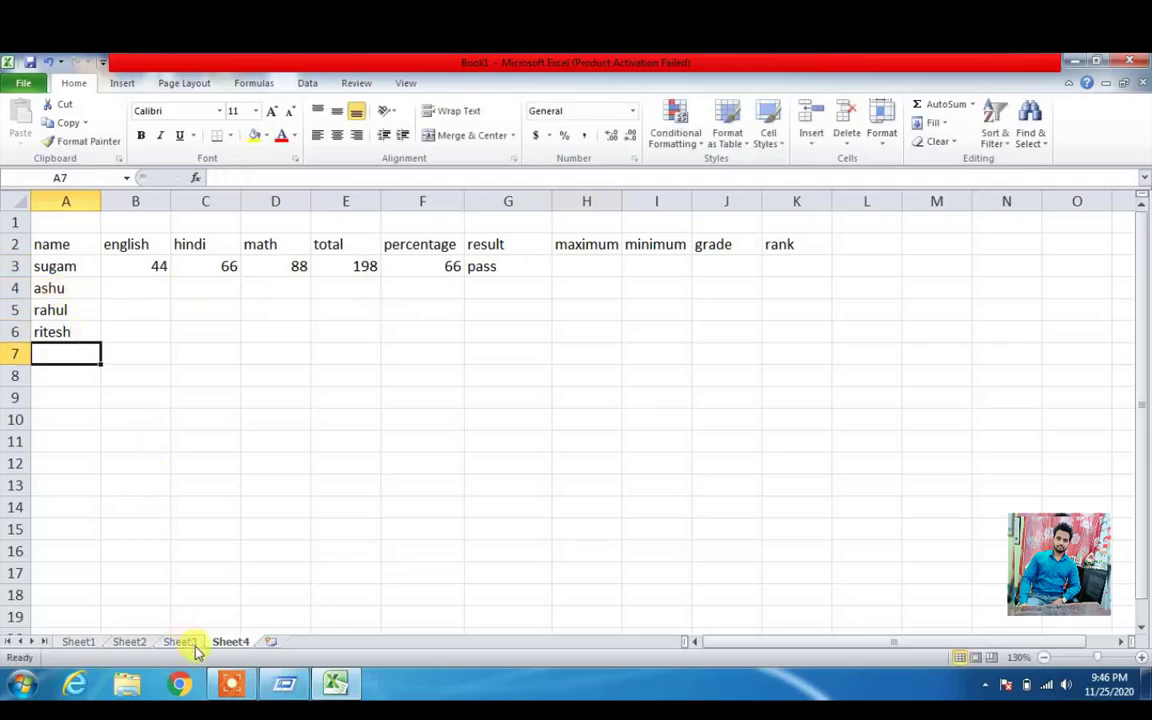
{"action": "left_click", "coordinate": [231, 684]}
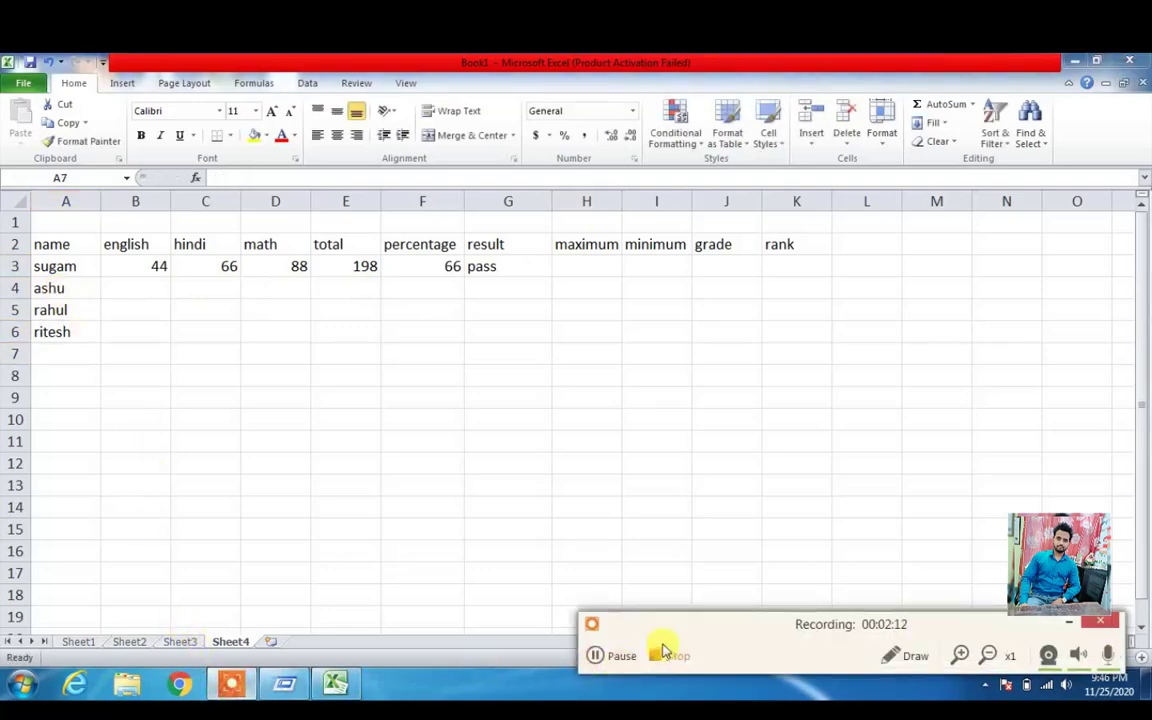
{"action": "left_click", "coordinate": [597, 656]}
{"action": "left_click", "coordinate": [597, 656]}
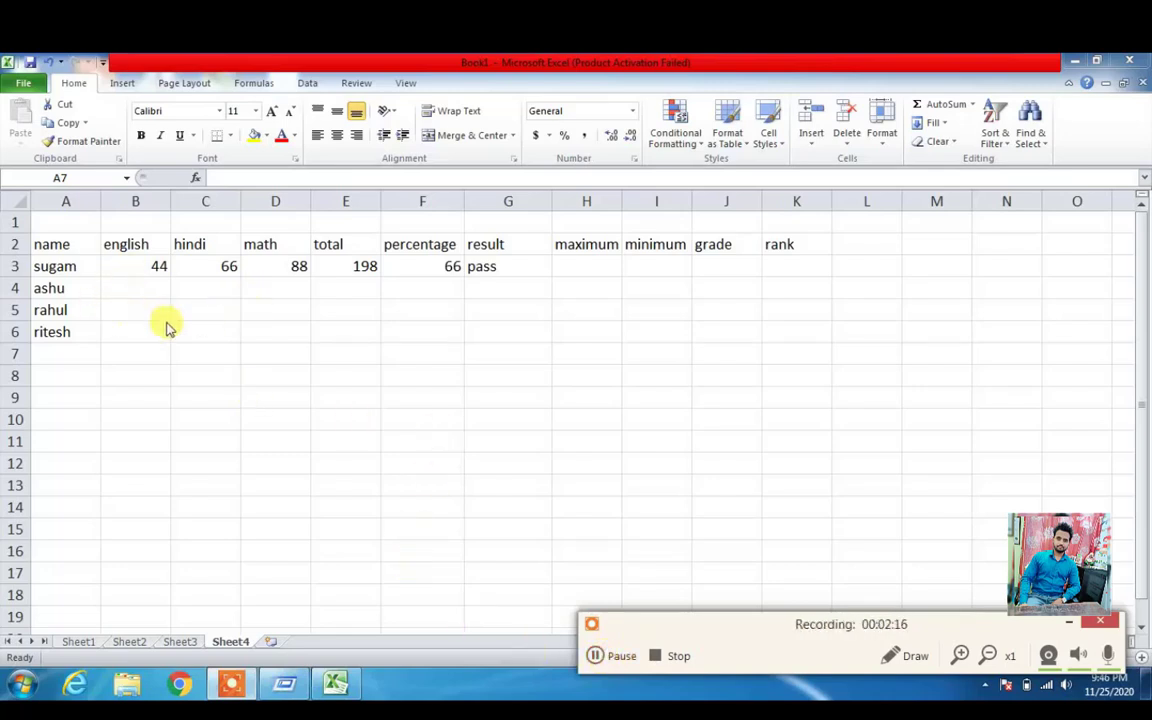
{"action": "left_click", "coordinate": [1061, 624]}
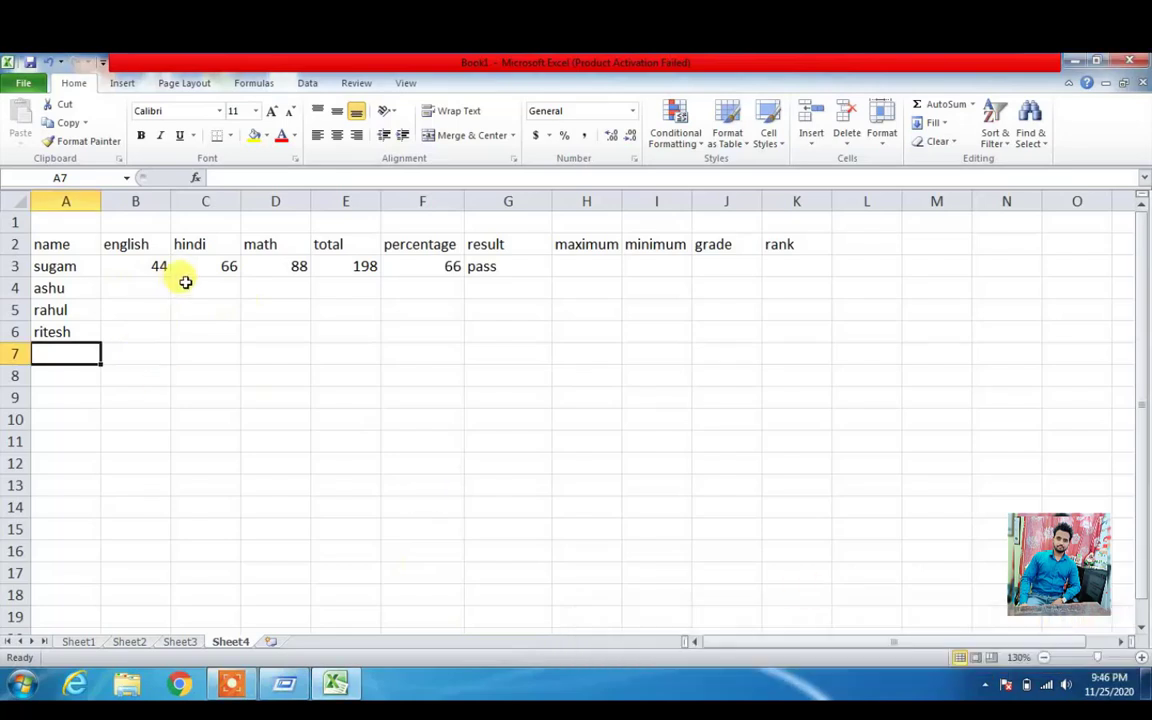
Fill the English, Hindi and math marks in B3:D3 down to row 6 for the added students
{"action": "left_click", "coordinate": [153, 279]}
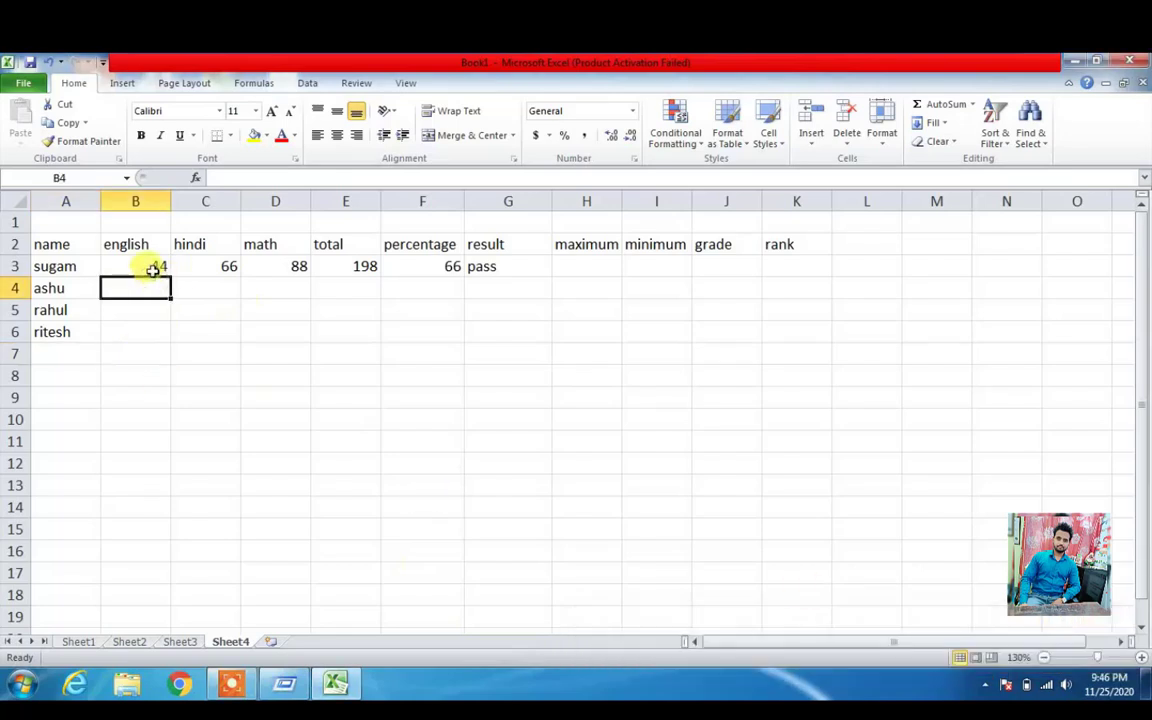
{"action": "left_click", "coordinate": [150, 267]}
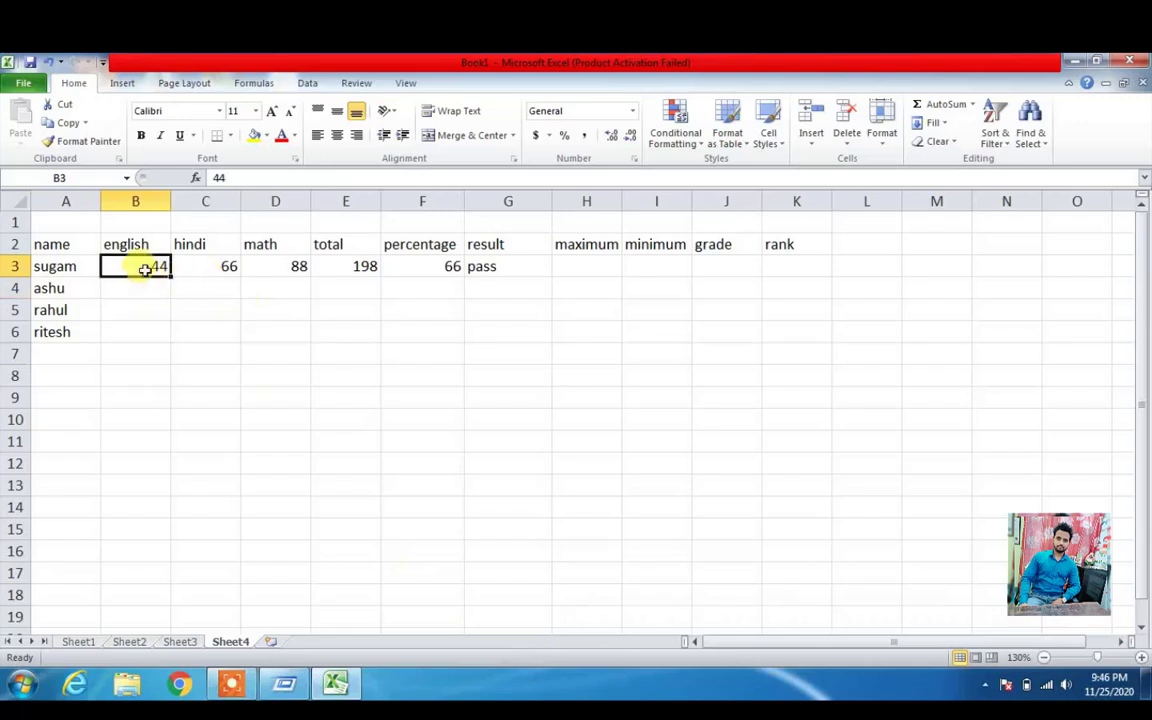
{"action": "left_click_drag", "start_coordinate": [145, 268], "coordinate": [260, 267]}
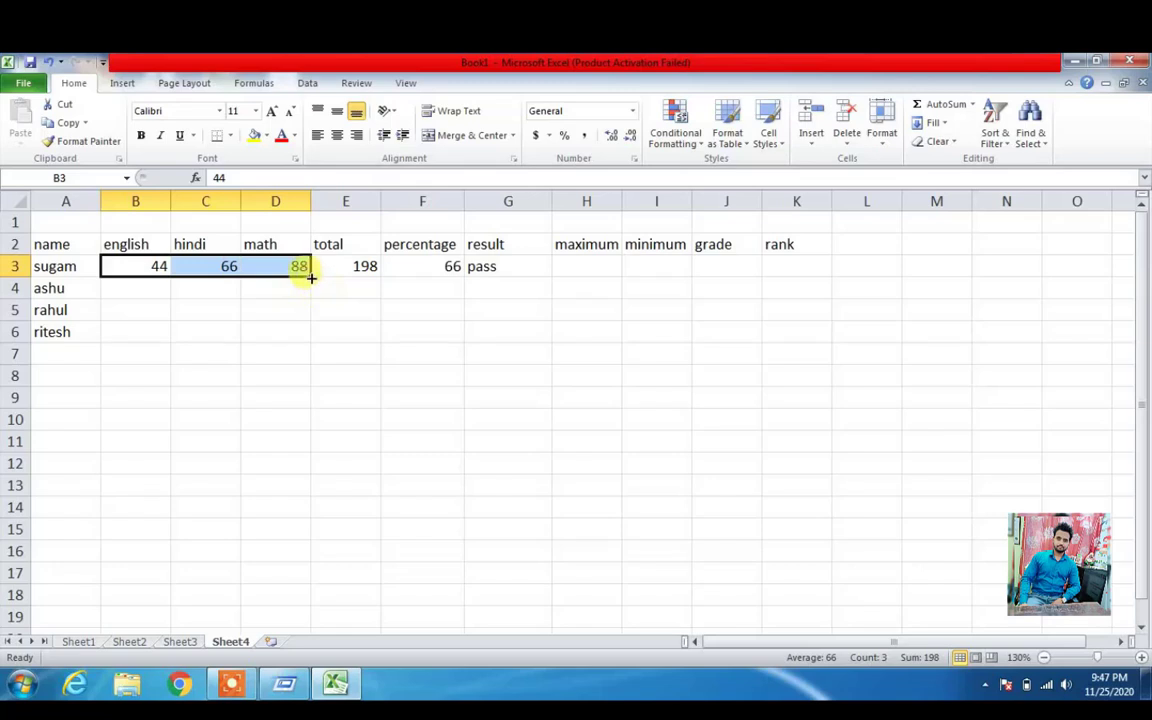
{"action": "left_click_drag", "start_coordinate": [311, 279], "coordinate": [305, 331]}
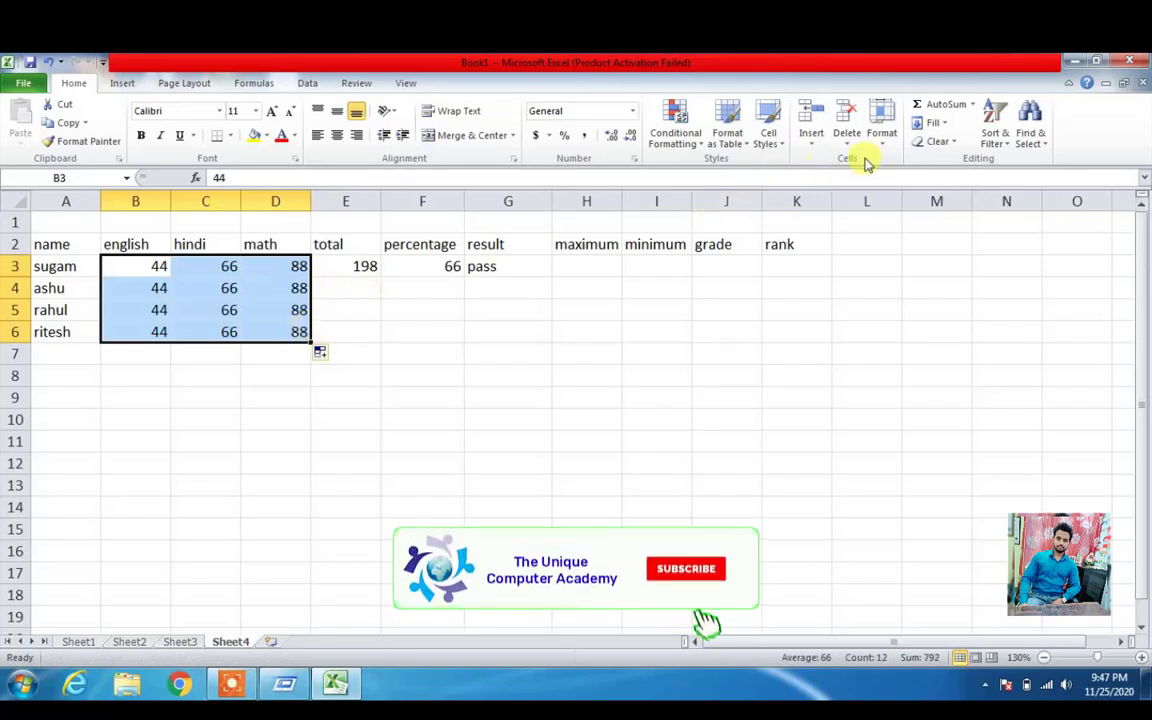
Apply a linear series in columns with a step value of 3 to the marks in B3:D6
{"action": "left_click", "coordinate": [940, 123]}
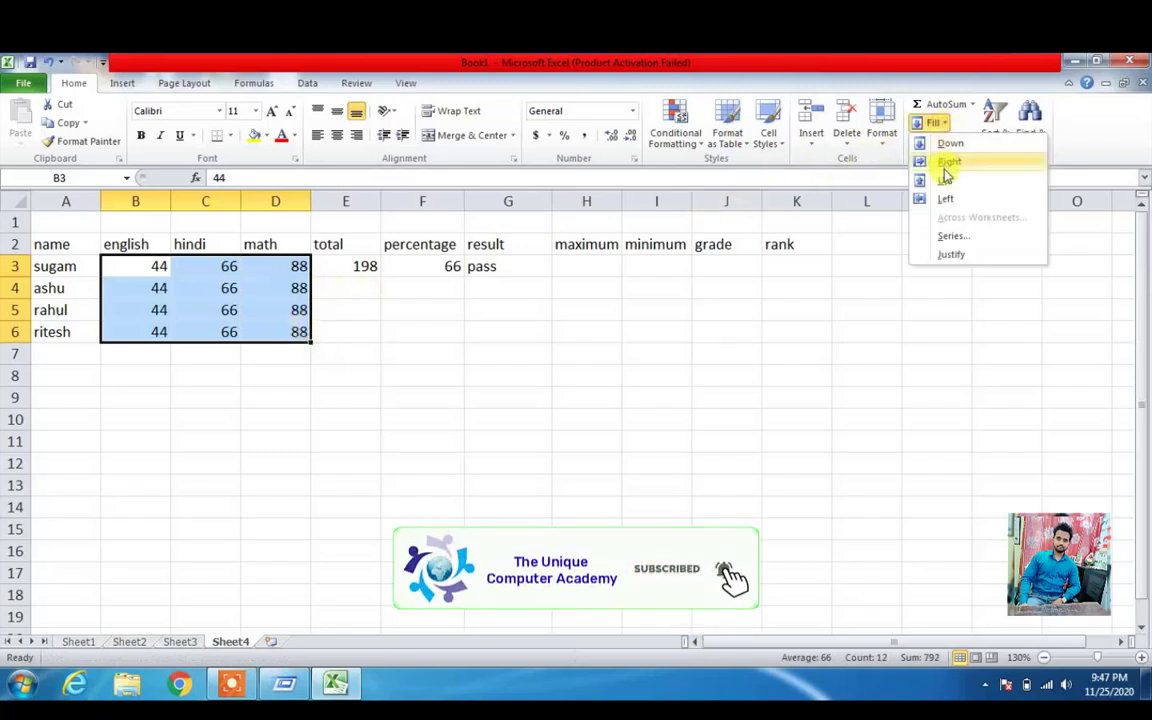
{"action": "left_click", "coordinate": [941, 236]}
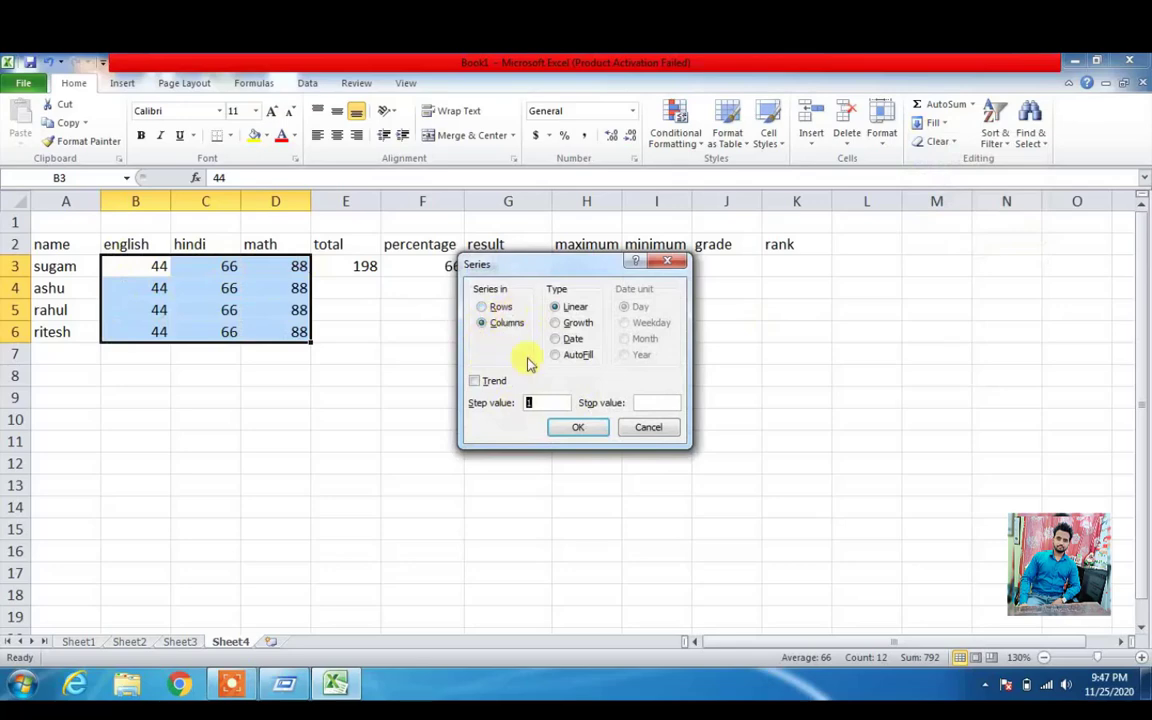
{"action": "type", "text": "3"}
{"action": "left_click", "coordinate": [556, 421]}
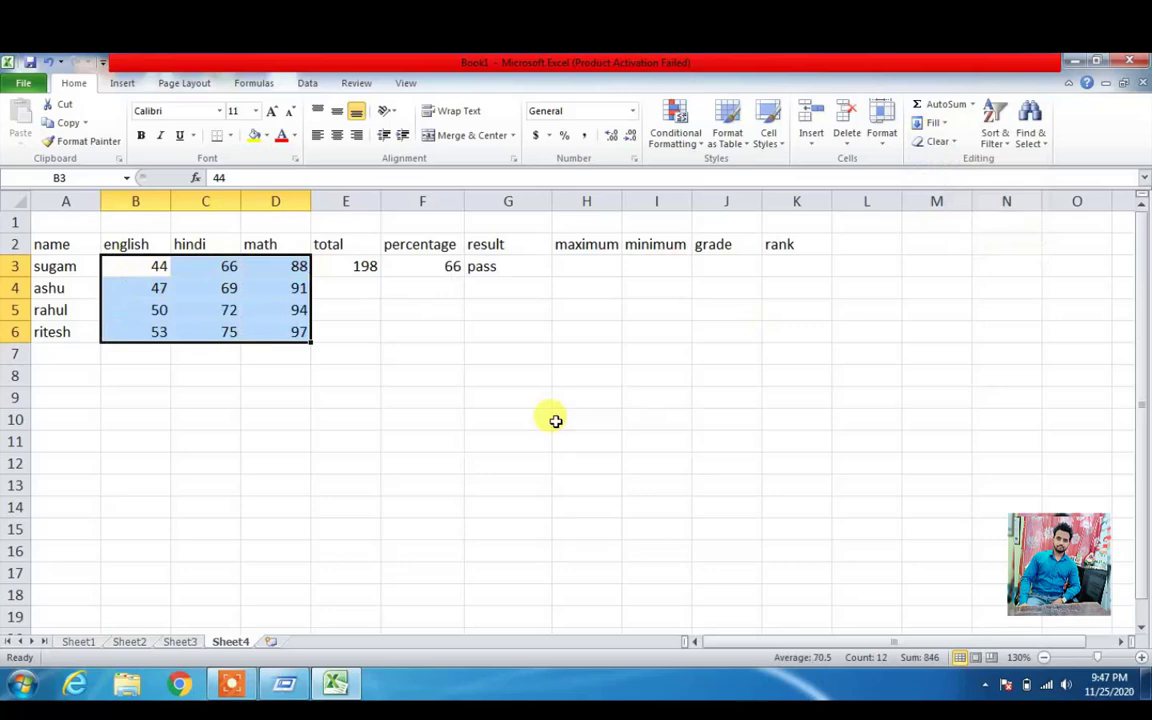
Fill the total formula in E3 down to E6 and check the copied formula in E4
{"action": "left_click", "coordinate": [357, 269]}
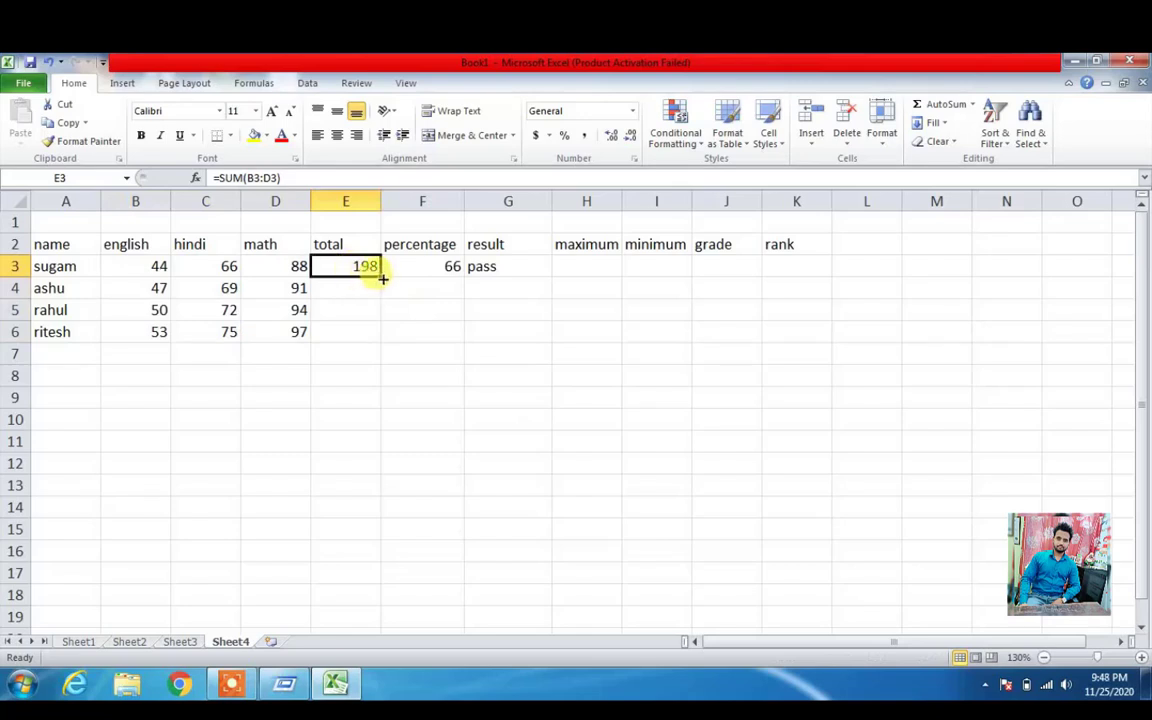
{"action": "left_click_drag", "start_coordinate": [383, 279], "coordinate": [377, 335]}
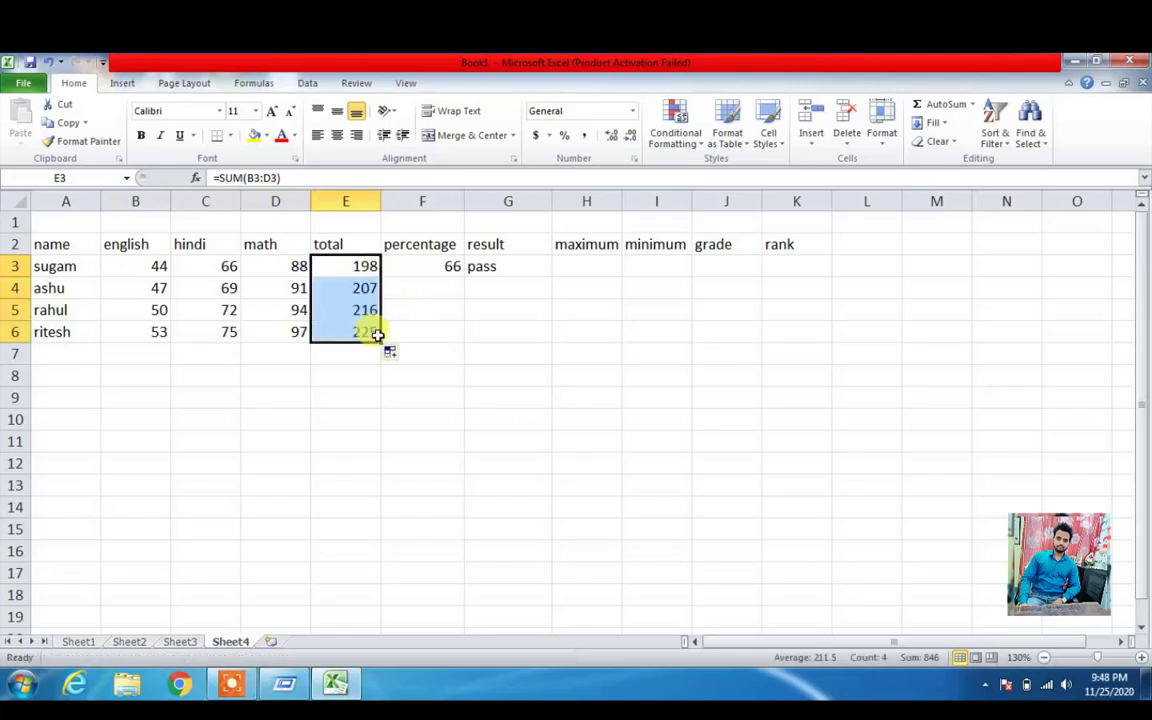
{"action": "left_click", "coordinate": [355, 288]}
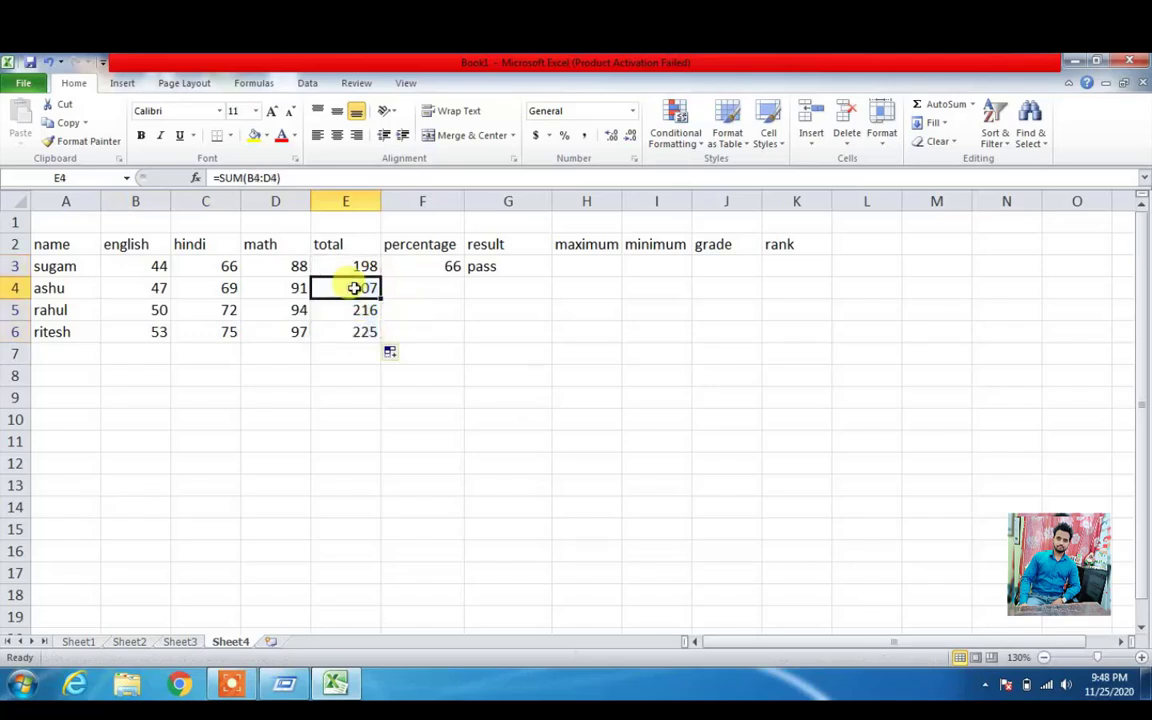
{"action": "double_click", "coordinate": [355, 288]}
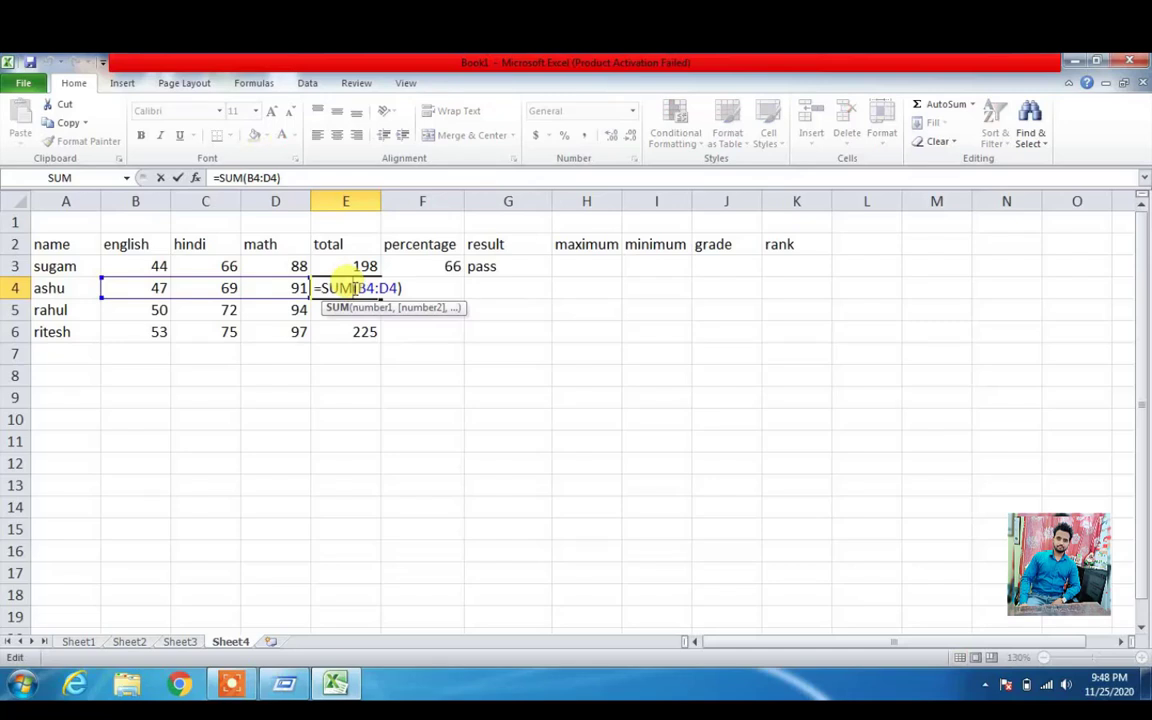
{"action": "key", "text": "Return"}
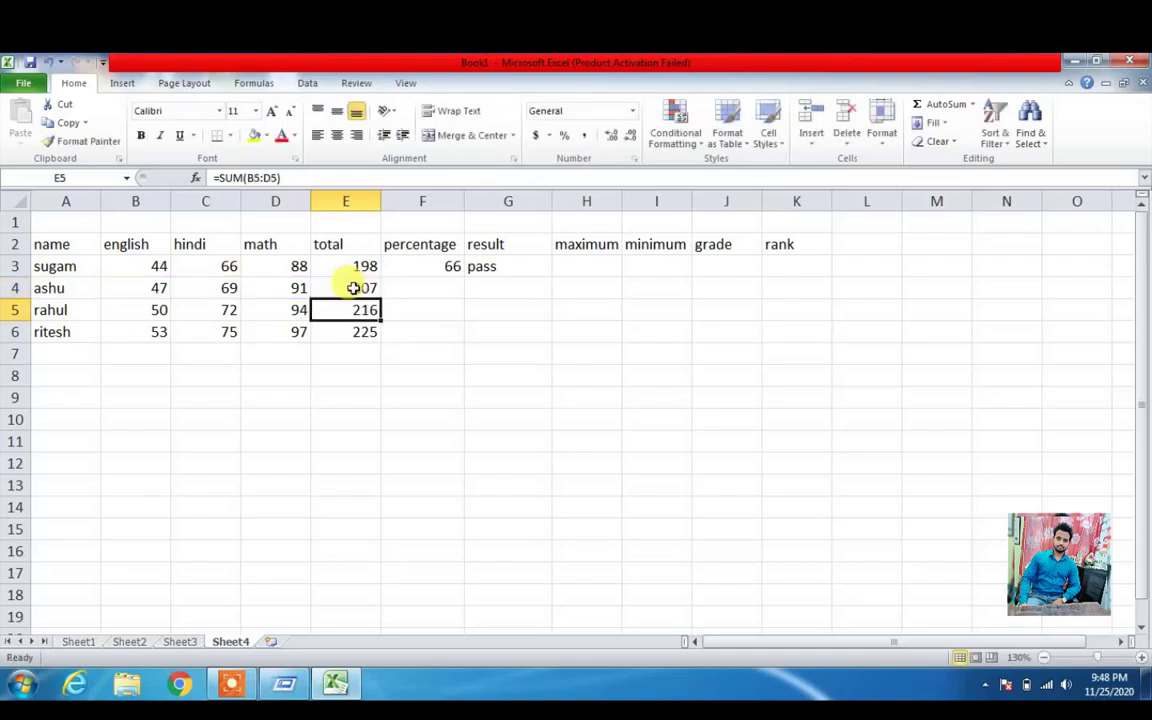
Fill the percentage formula in F3 and the result formula in G3 down to row 6
{"action": "left_click", "coordinate": [422, 265]}
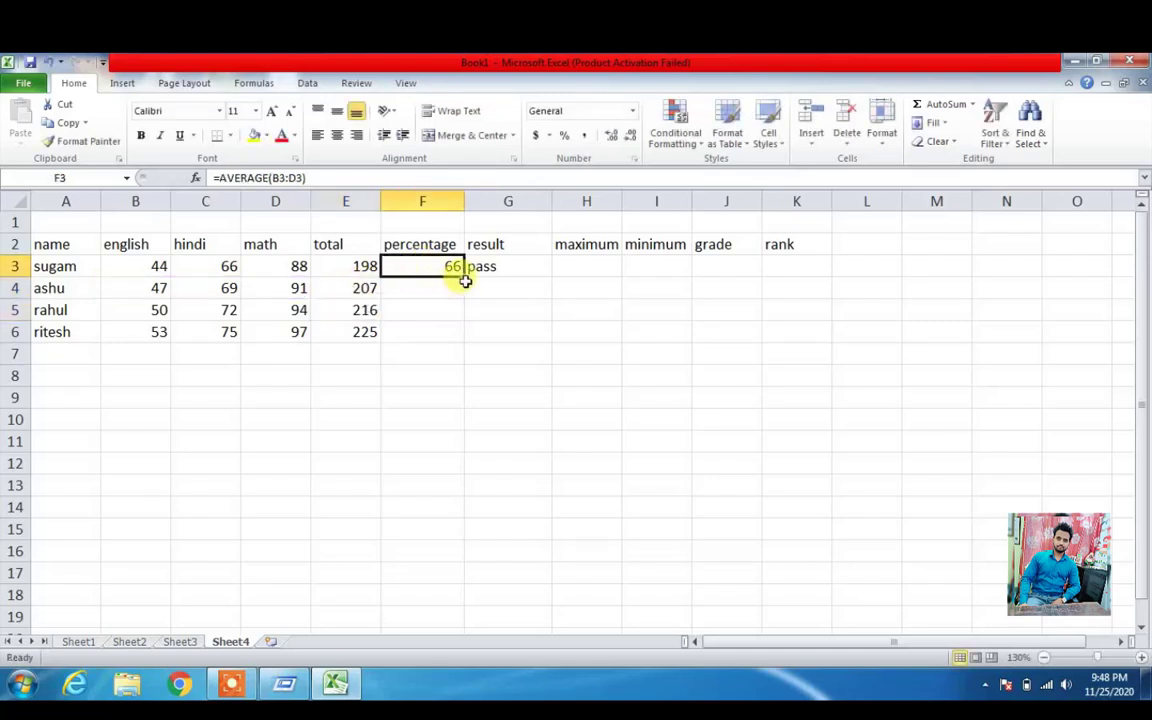
{"action": "left_click_drag", "start_coordinate": [461, 277], "coordinate": [459, 336]}
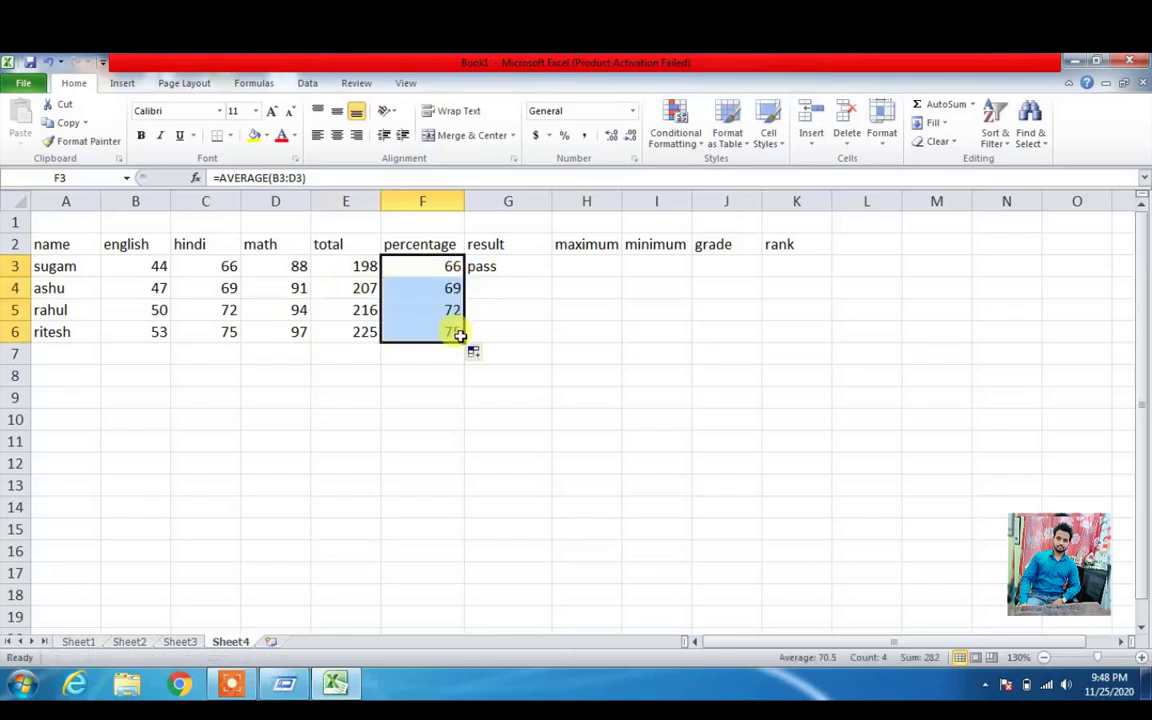
{"action": "left_click", "coordinate": [449, 289]}
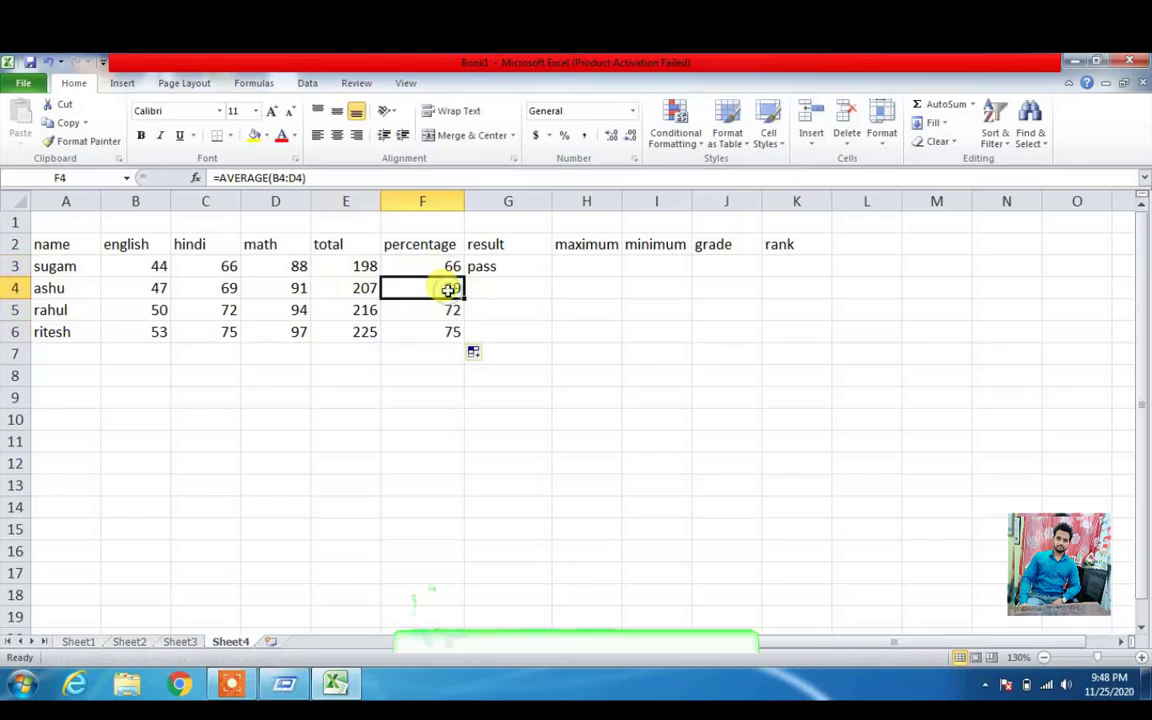
{"action": "left_click", "coordinate": [500, 266]}
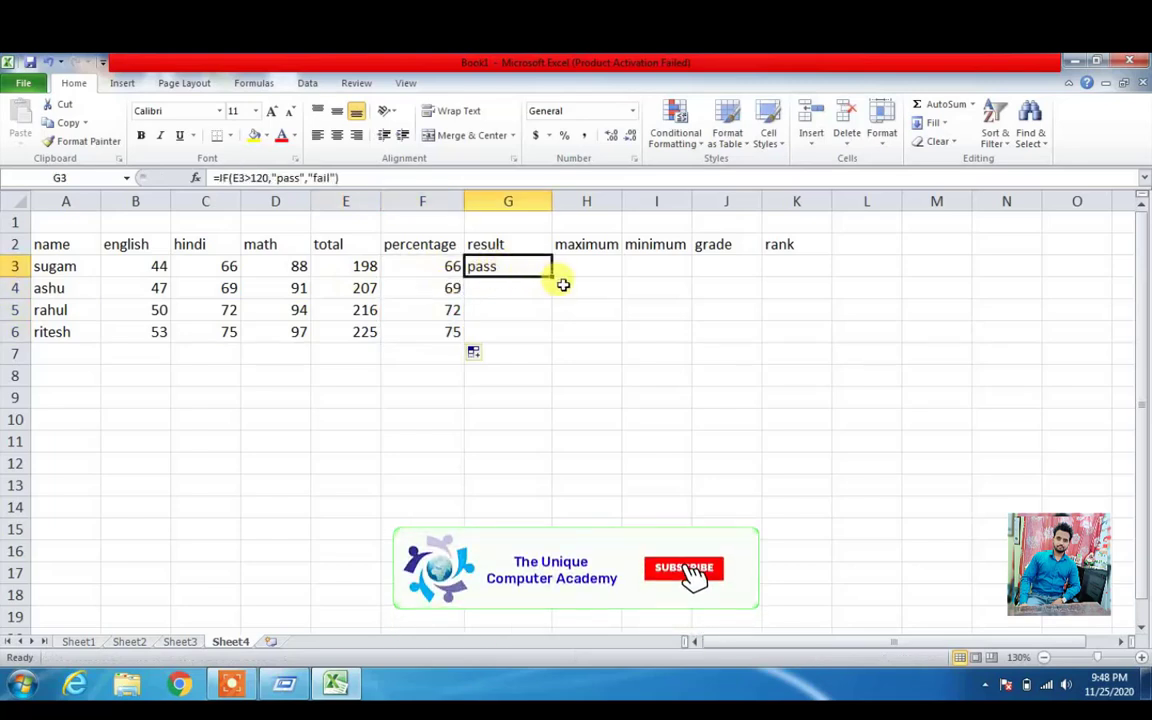
{"action": "left_click_drag", "start_coordinate": [551, 276], "coordinate": [552, 336]}
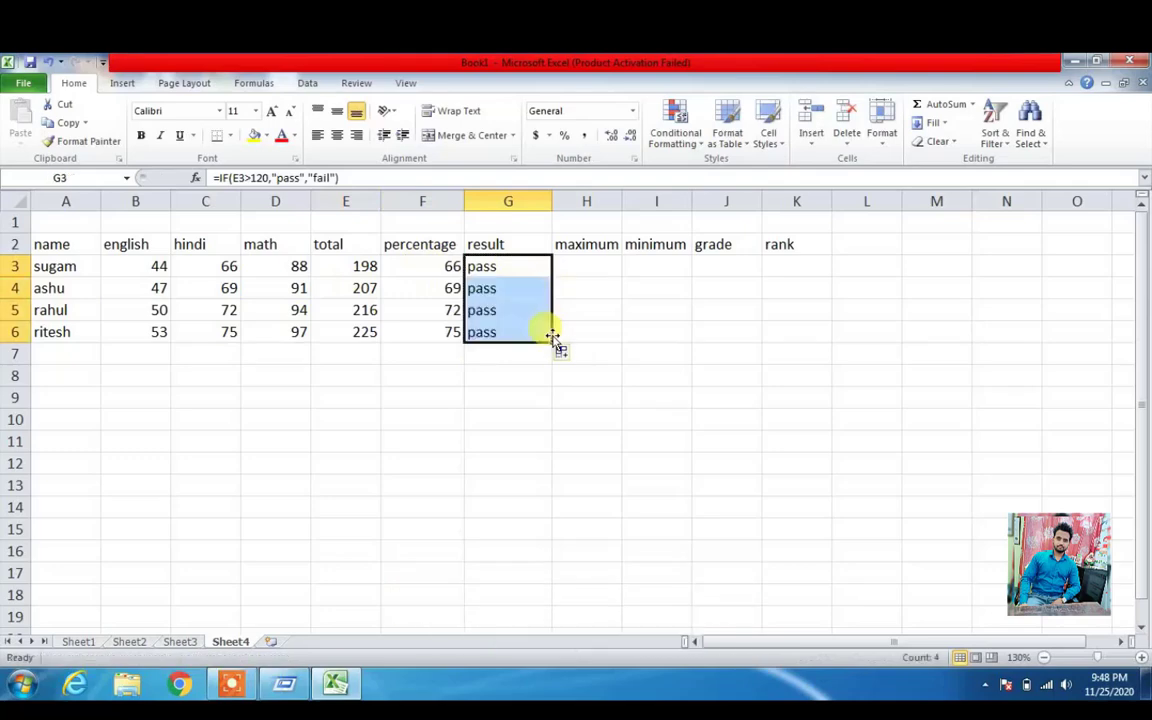
Enter the formula =max(B3:D3) in H3 to return the first student's highest mark
{"action": "left_click", "coordinate": [580, 265]}
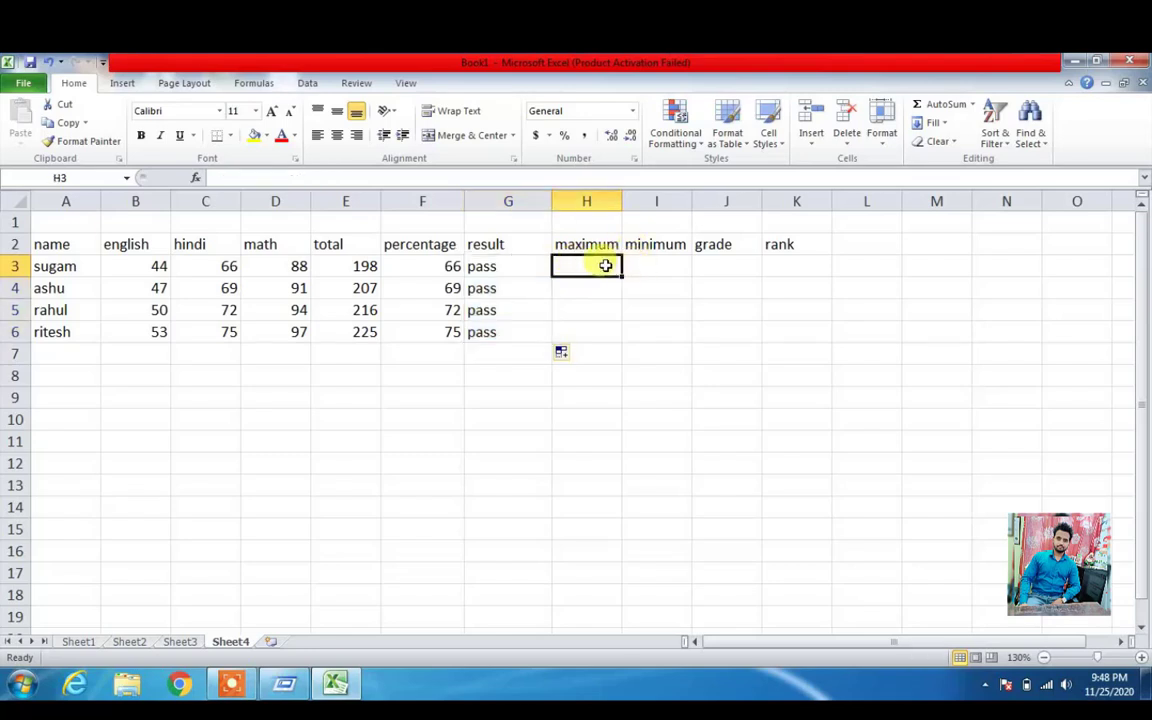
{"action": "type", "text": "=max"}
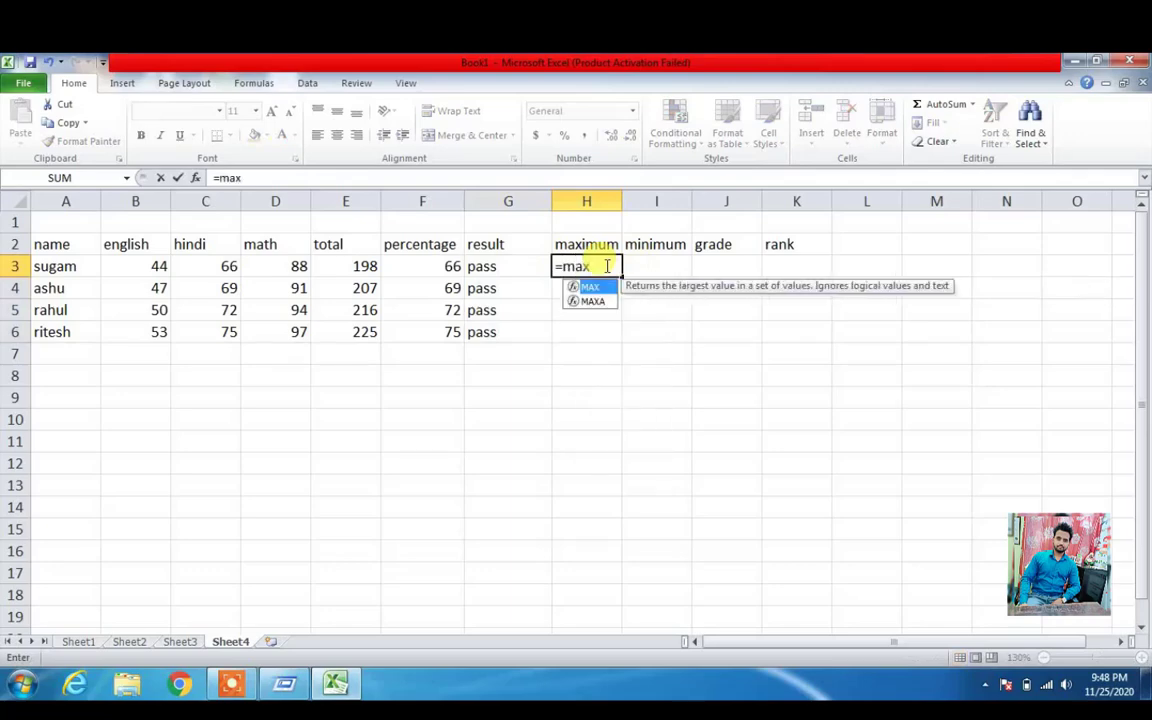
{"action": "type", "text": "("}
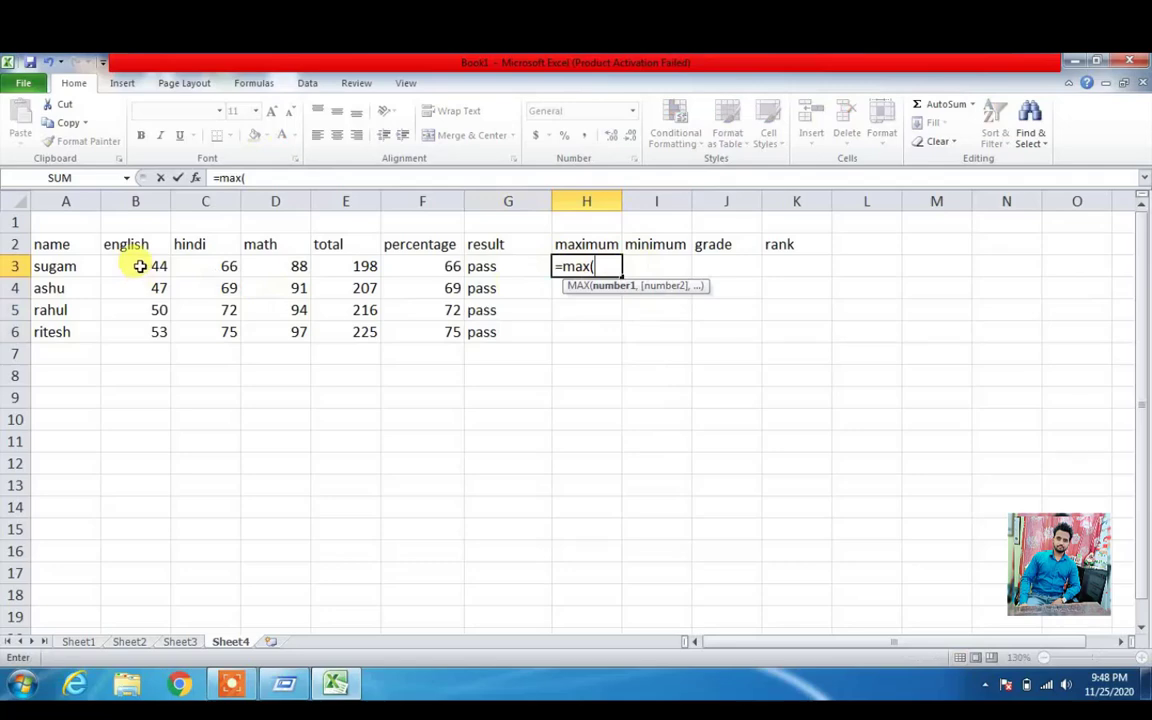
{"action": "left_click_drag", "start_coordinate": [140, 266], "coordinate": [253, 260]}
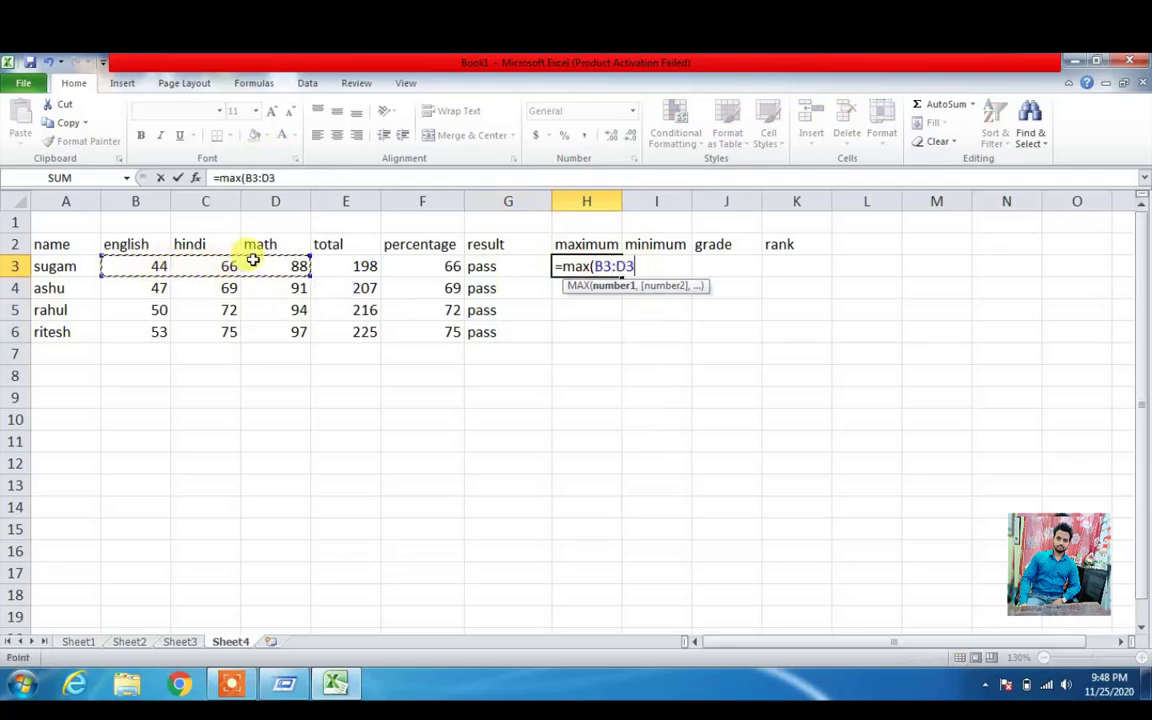
{"action": "type", "text": ")"}
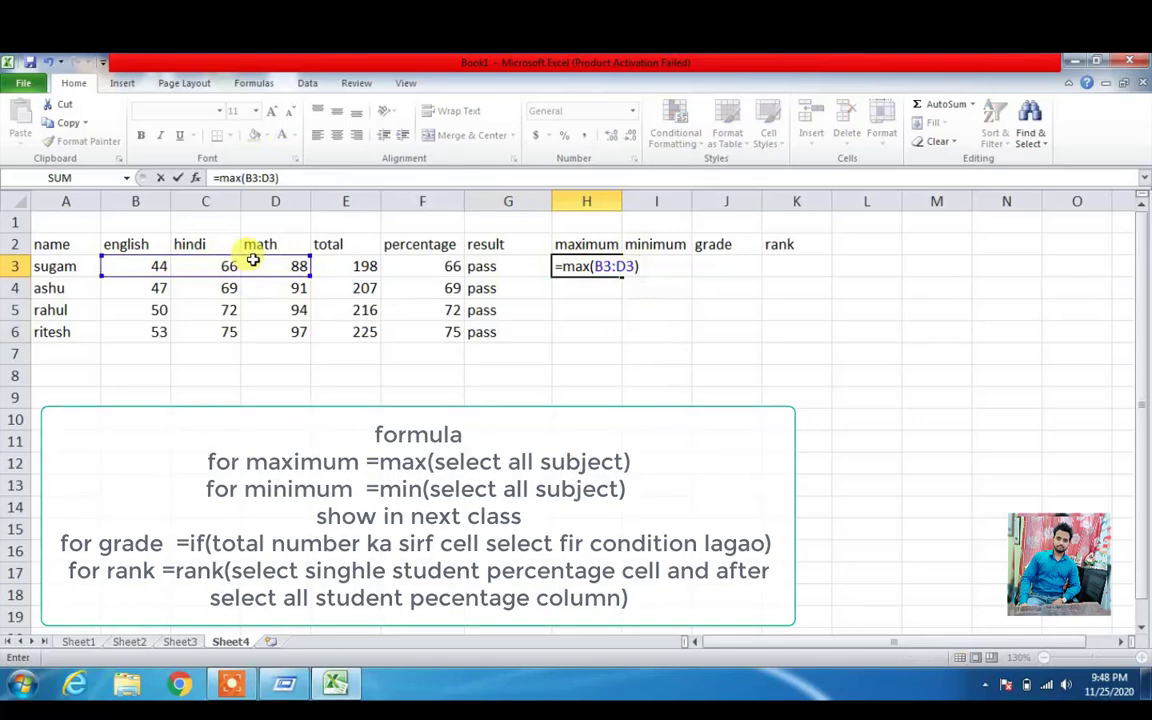
{"action": "key", "text": "Return"}
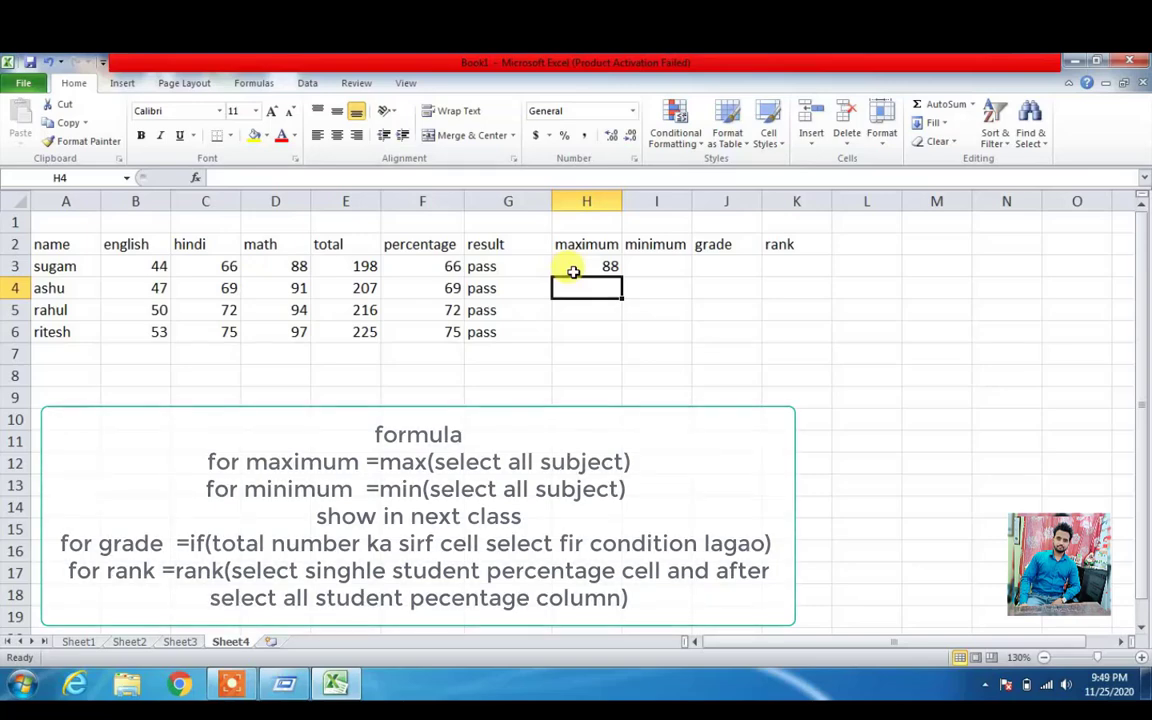
Enter the formula =min(B3:D3) in I3 to return the first student's lowest mark
{"action": "left_click", "coordinate": [667, 260]}
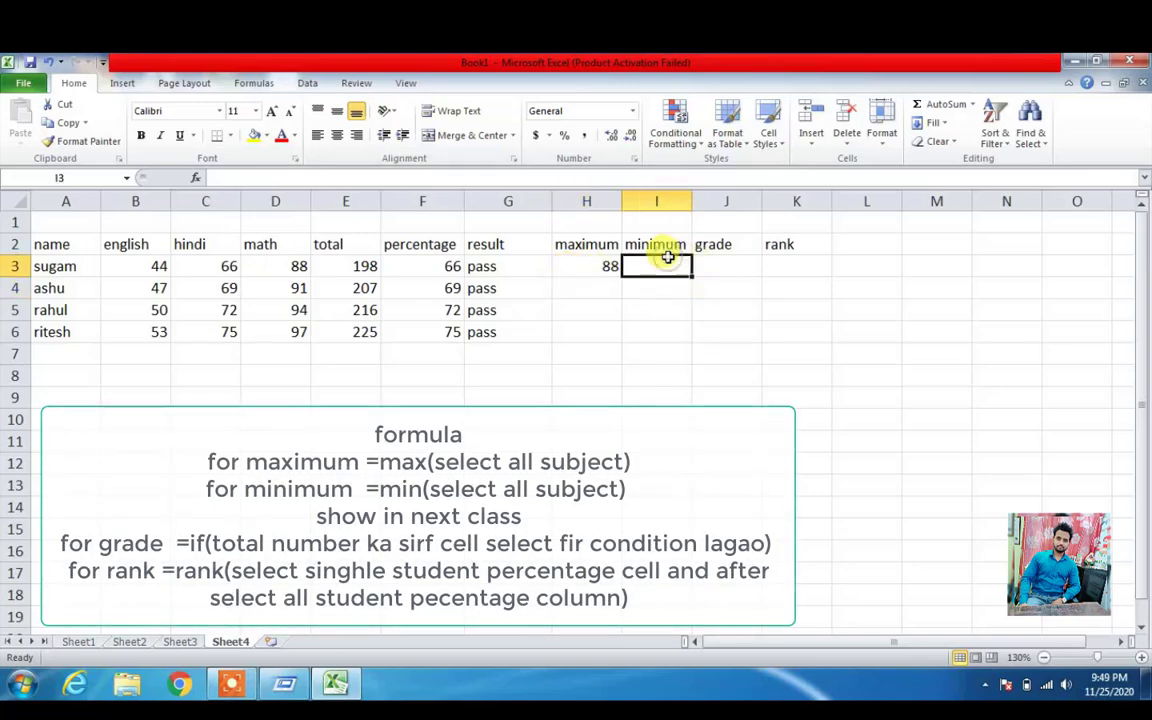
{"action": "type", "text": "="}
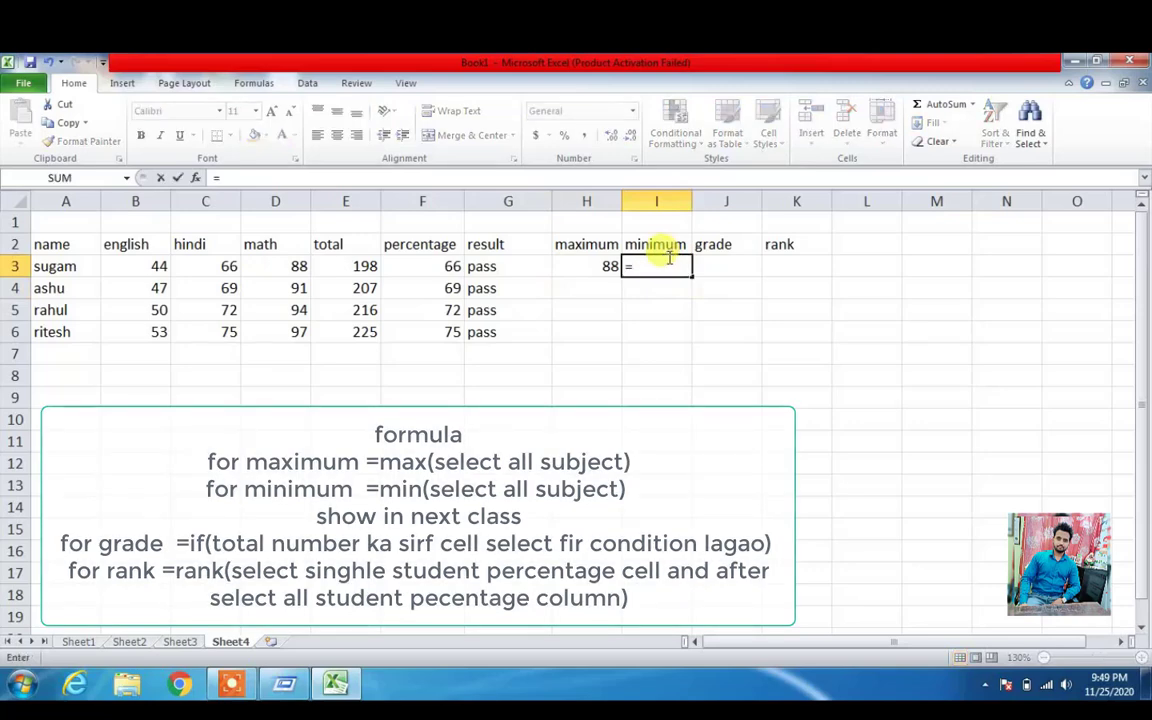
{"action": "type", "text": "min"}
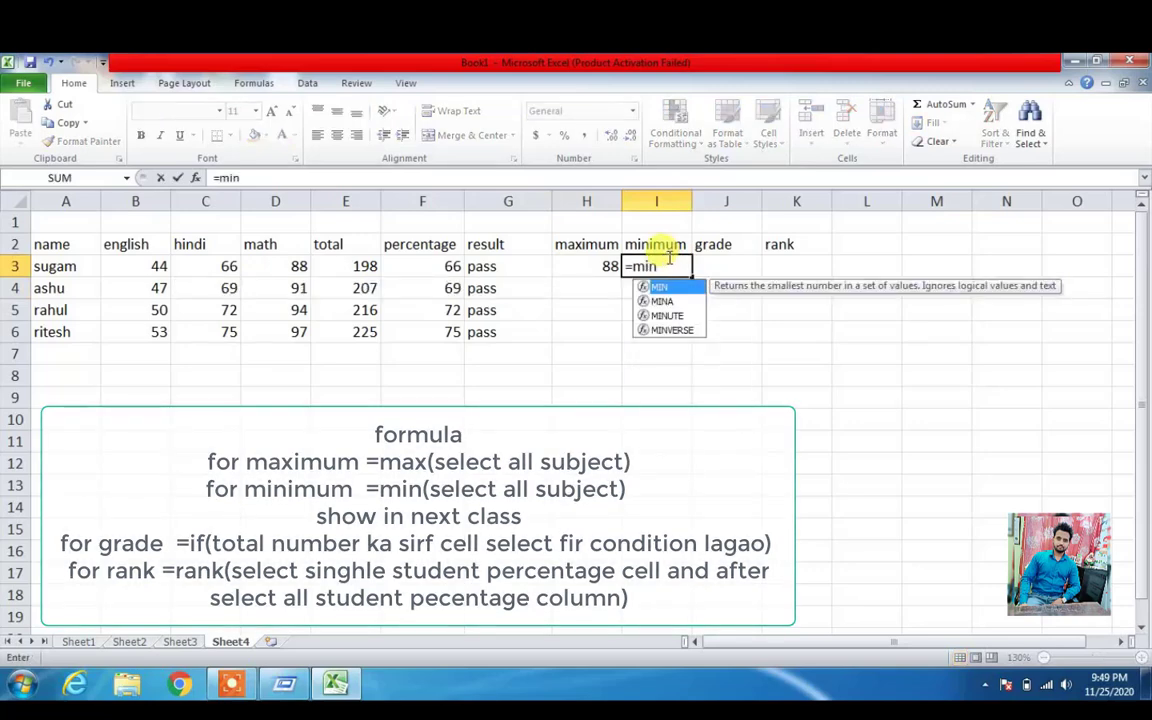
{"action": "type", "text": "("}
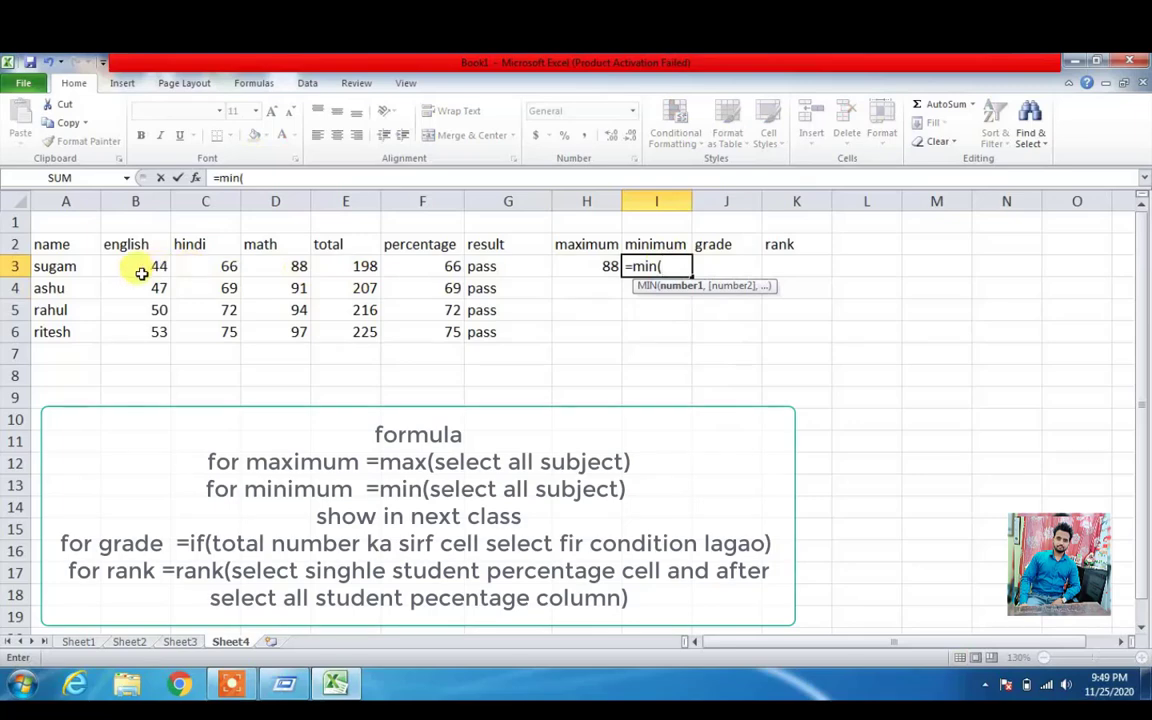
{"action": "left_click_drag", "start_coordinate": [142, 273], "coordinate": [263, 264]}
{"action": "type", "text": ")"}
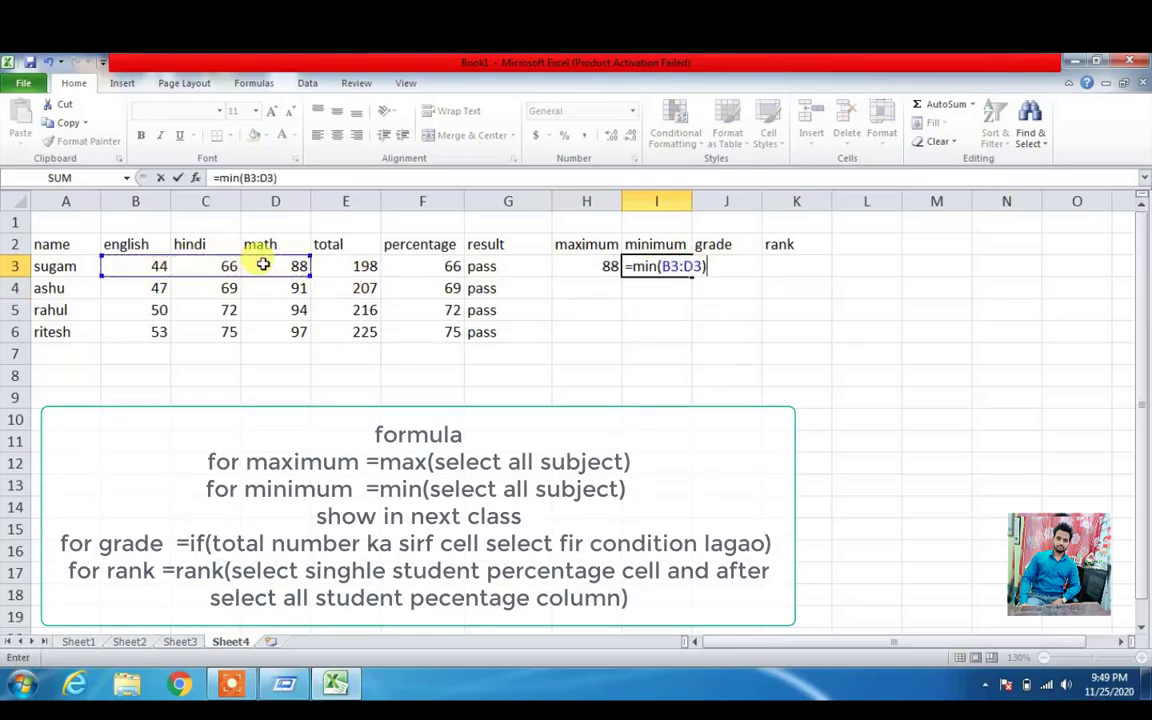
{"action": "key", "text": "Return"}
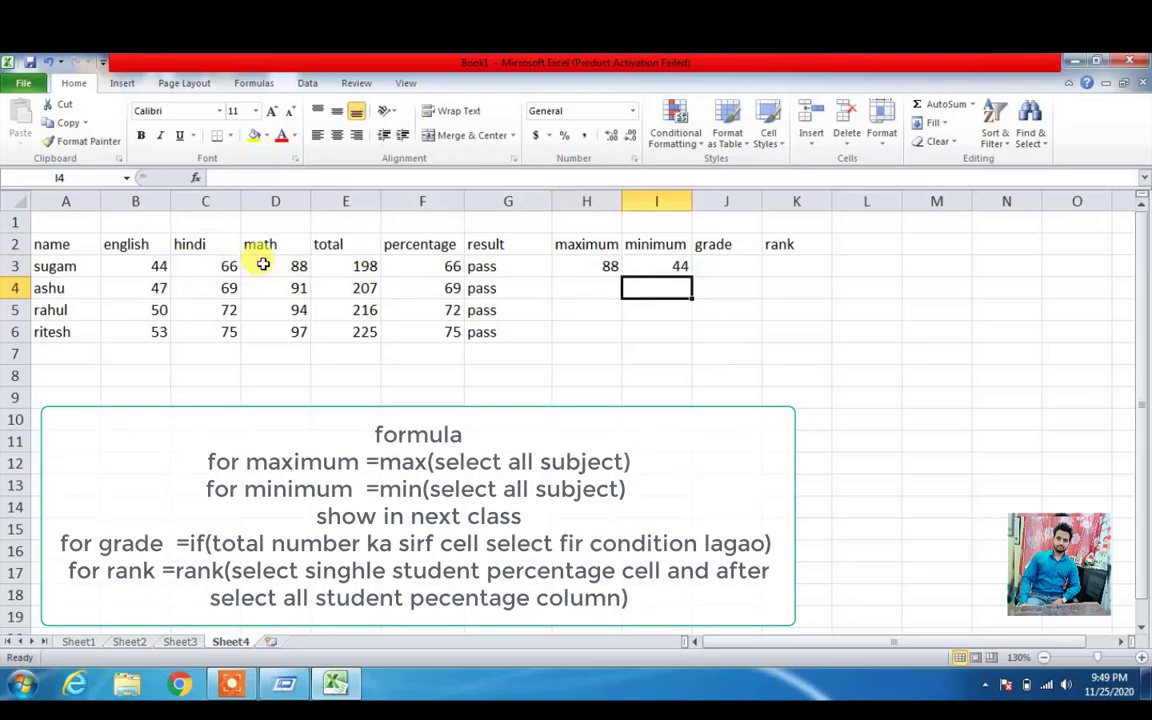
Fill the maximum formula in H3 and the minimum formula in I3 down to row 6
{"action": "left_click", "coordinate": [588, 267]}
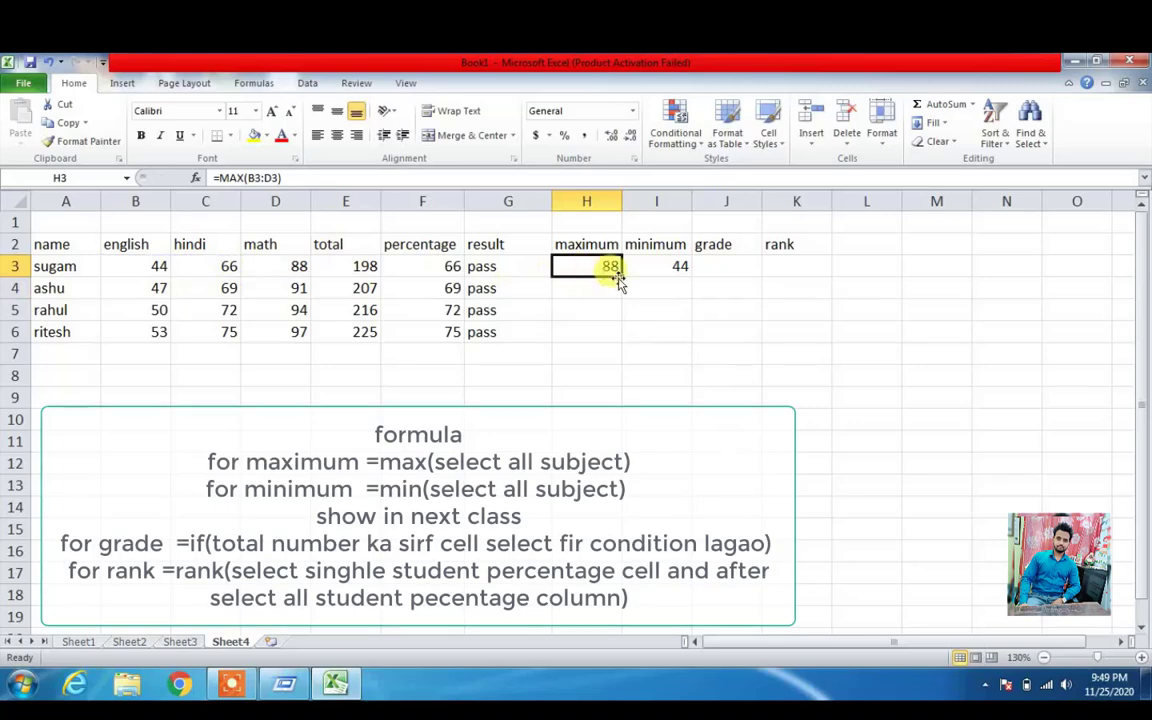
{"action": "left_click_drag", "start_coordinate": [621, 278], "coordinate": [614, 334]}
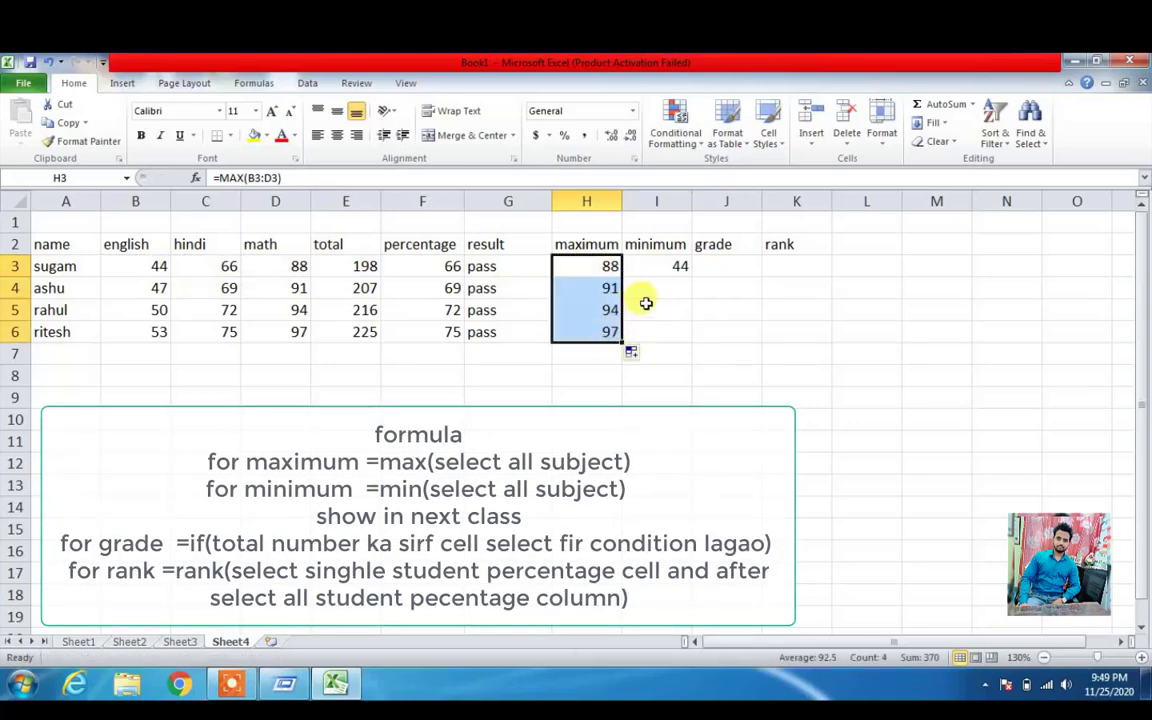
{"action": "left_click", "coordinate": [663, 264]}
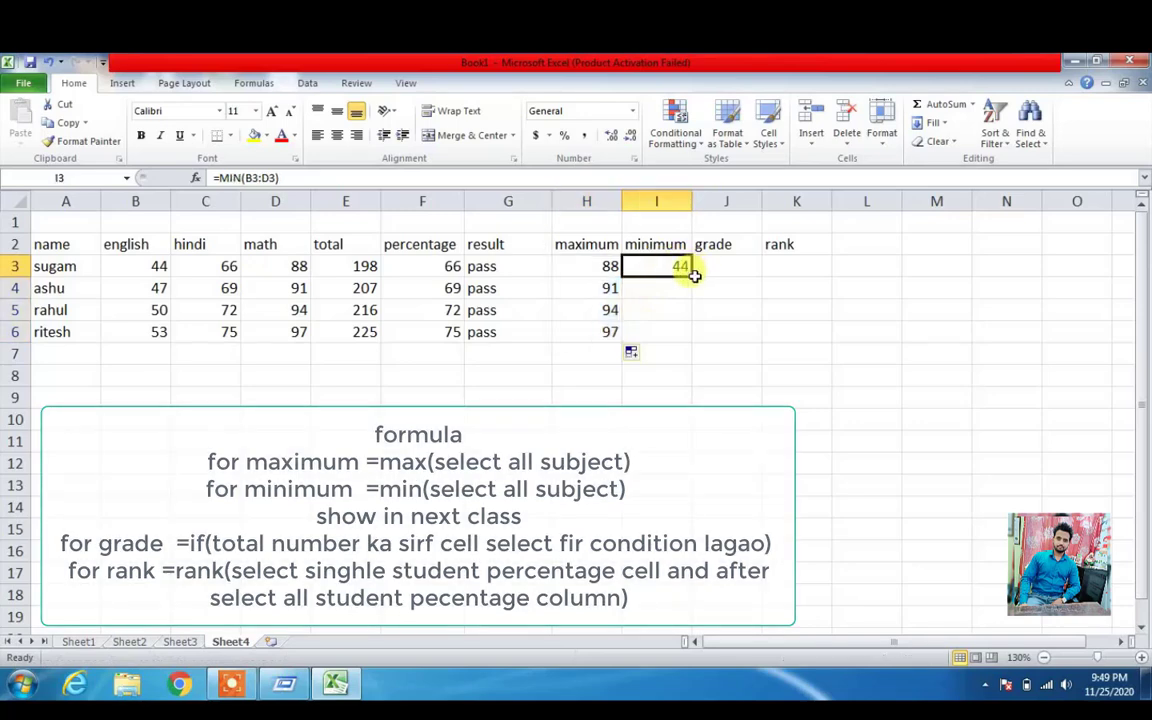
{"action": "left_click_drag", "start_coordinate": [692, 275], "coordinate": [680, 330]}
{"action": "left_click", "coordinate": [744, 318]}
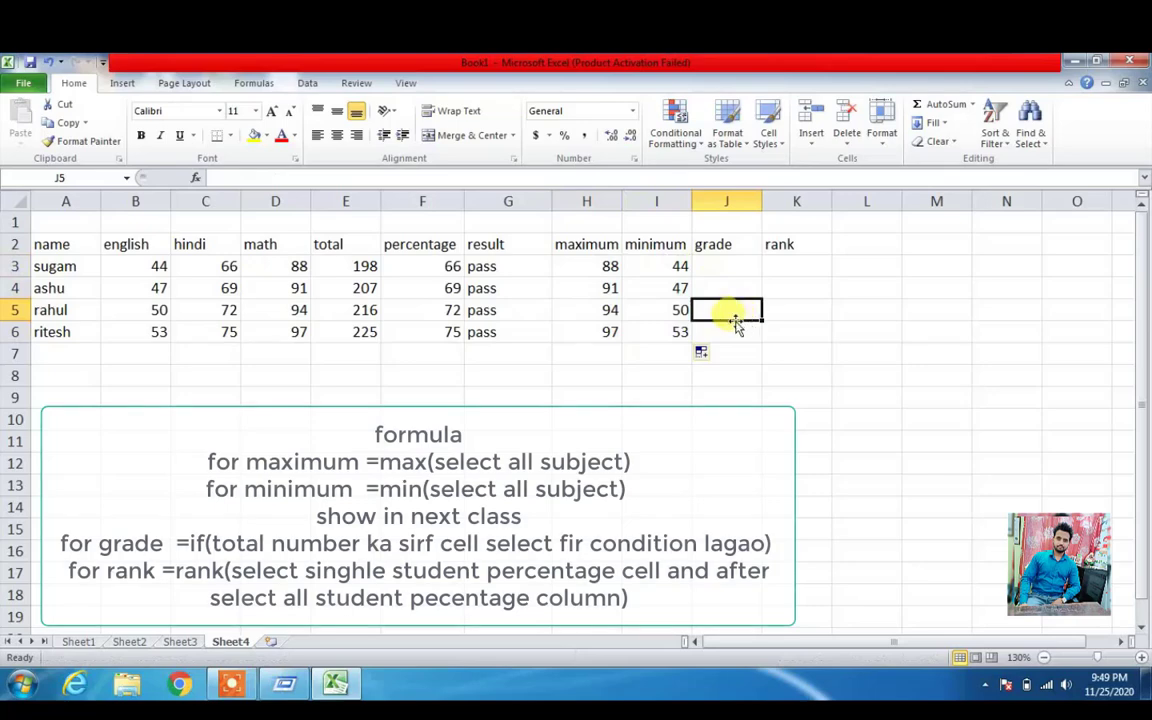
{"action": "left_click", "coordinate": [651, 324]}
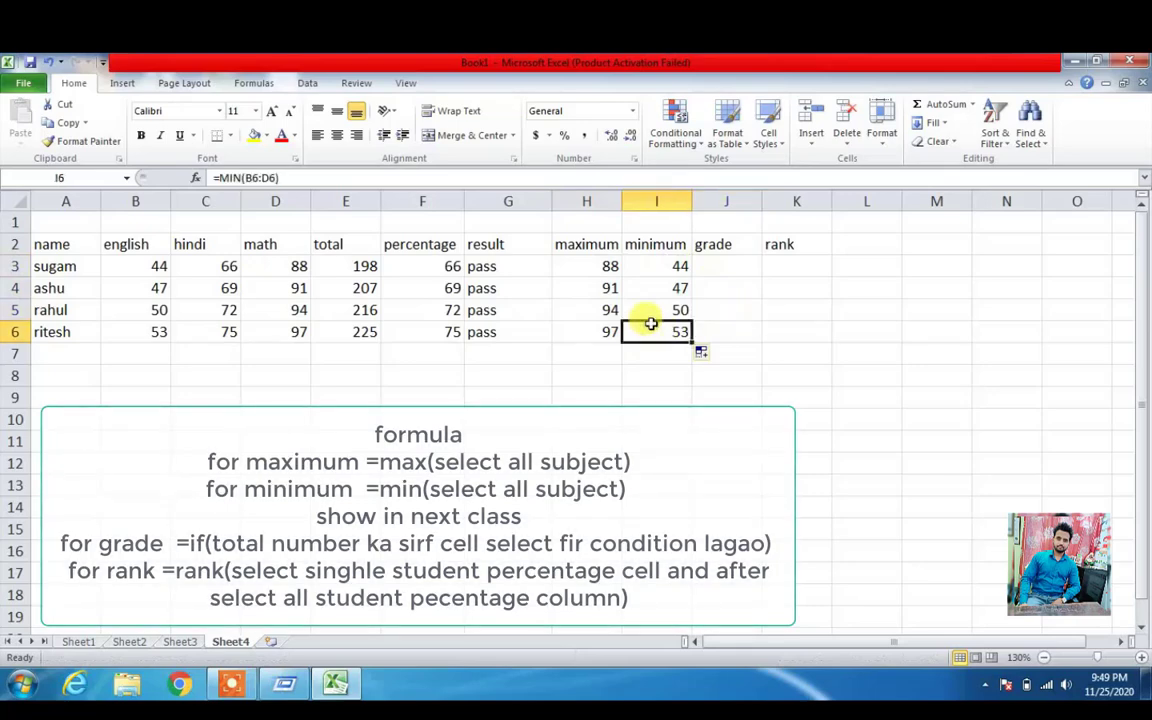
{"action": "left_click", "coordinate": [583, 266]}
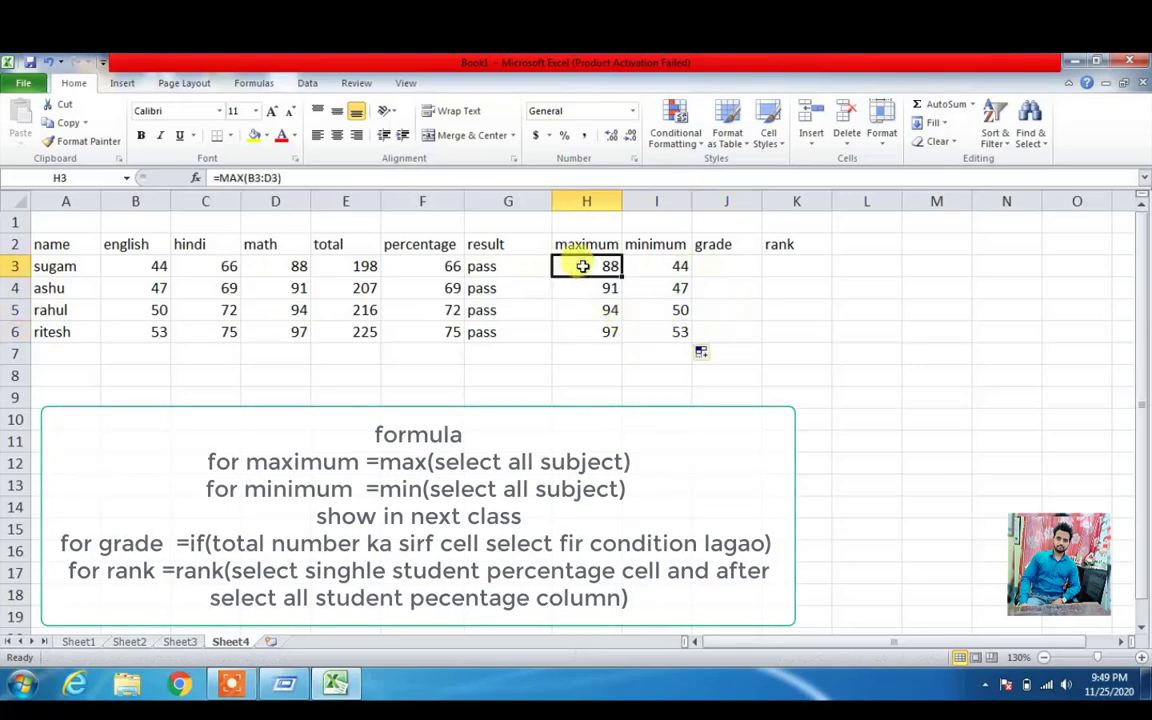
{"action": "left_click", "coordinate": [661, 262]}
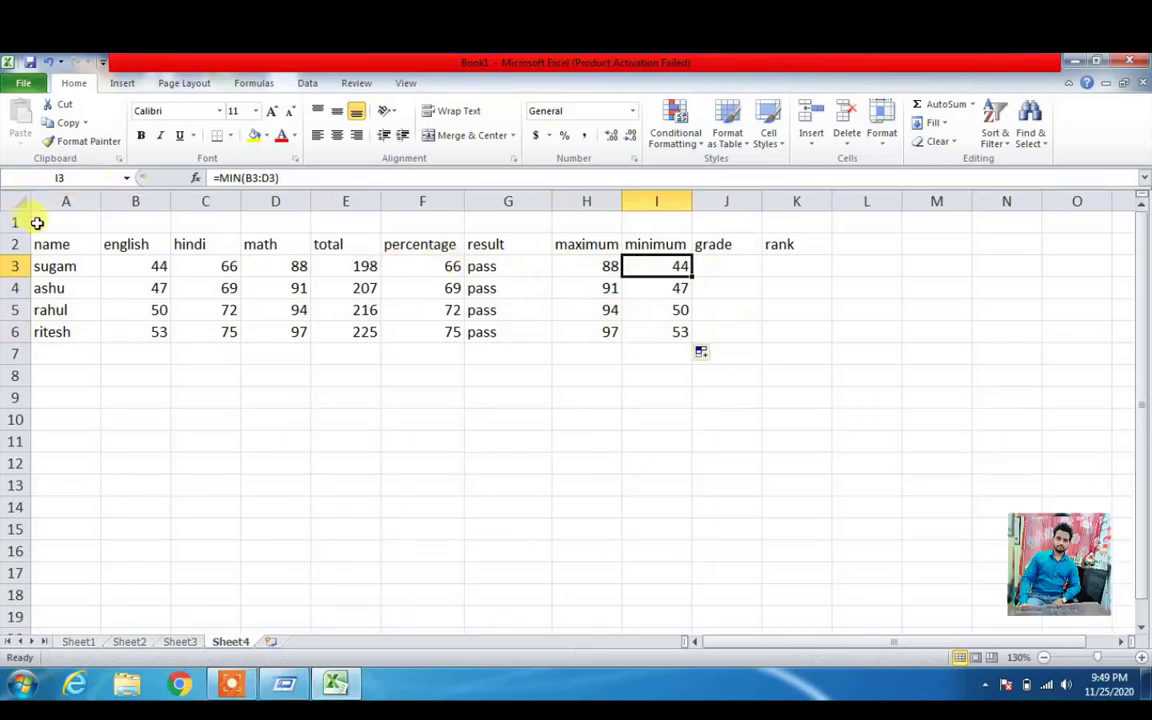
Merge and center cells A1:K1 above the marksheet headers
{"action": "left_click_drag", "start_coordinate": [38, 224], "coordinate": [818, 204]}
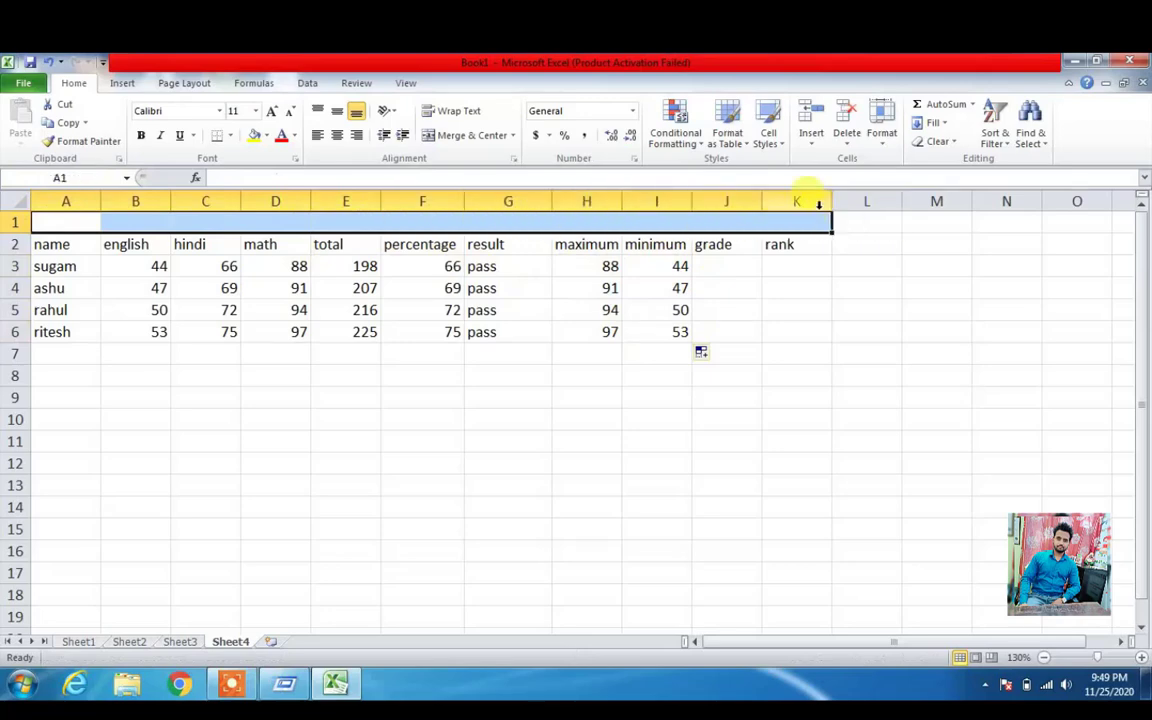
{"action": "left_click", "coordinate": [456, 136]}
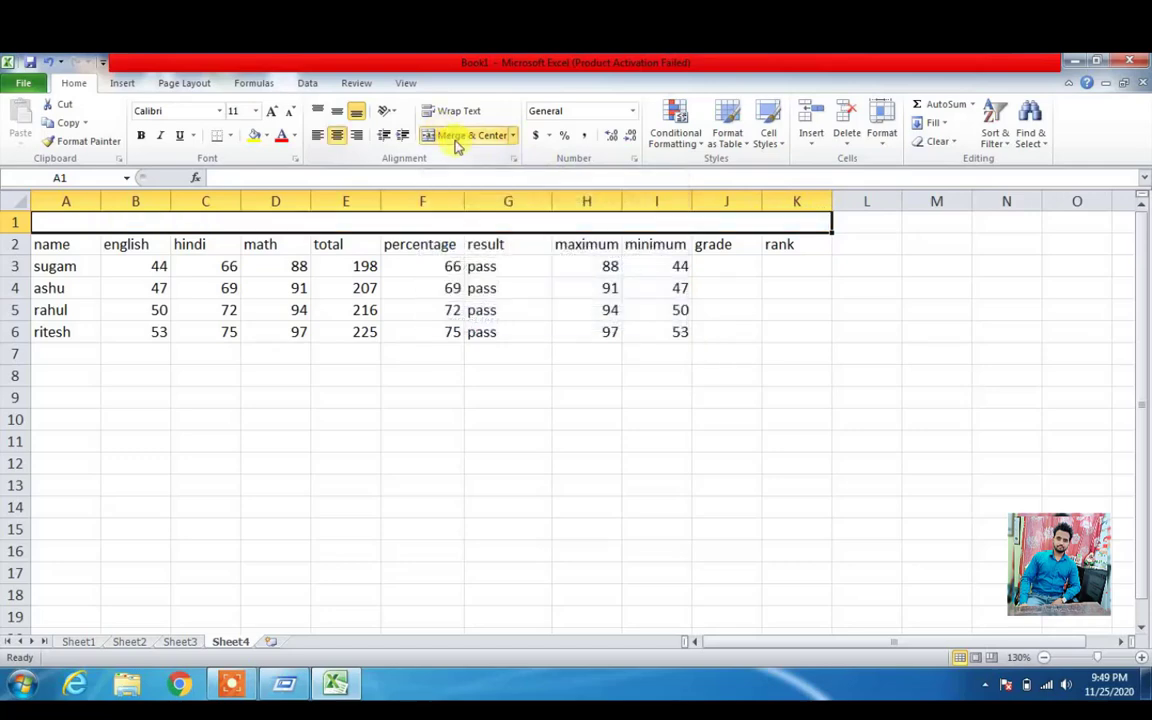
{"action": "left_click", "coordinate": [1141, 658]}
{"action": "left_click", "coordinate": [1141, 658]}
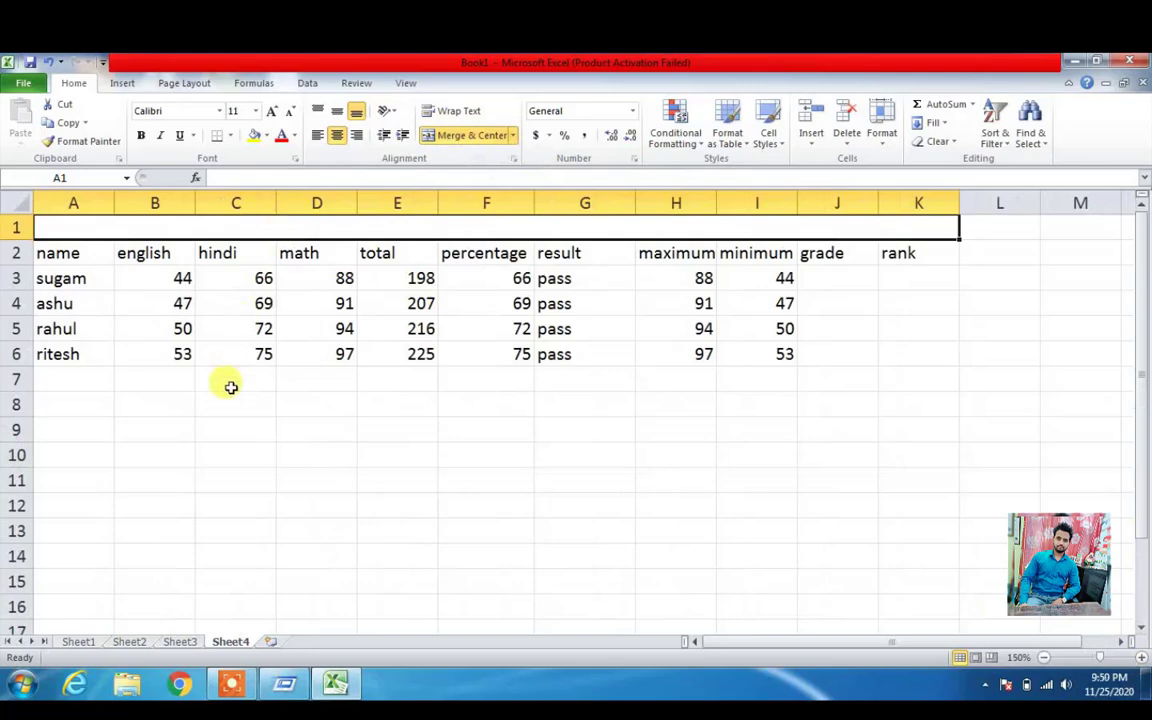
{"action": "left_click", "coordinate": [215, 428]}
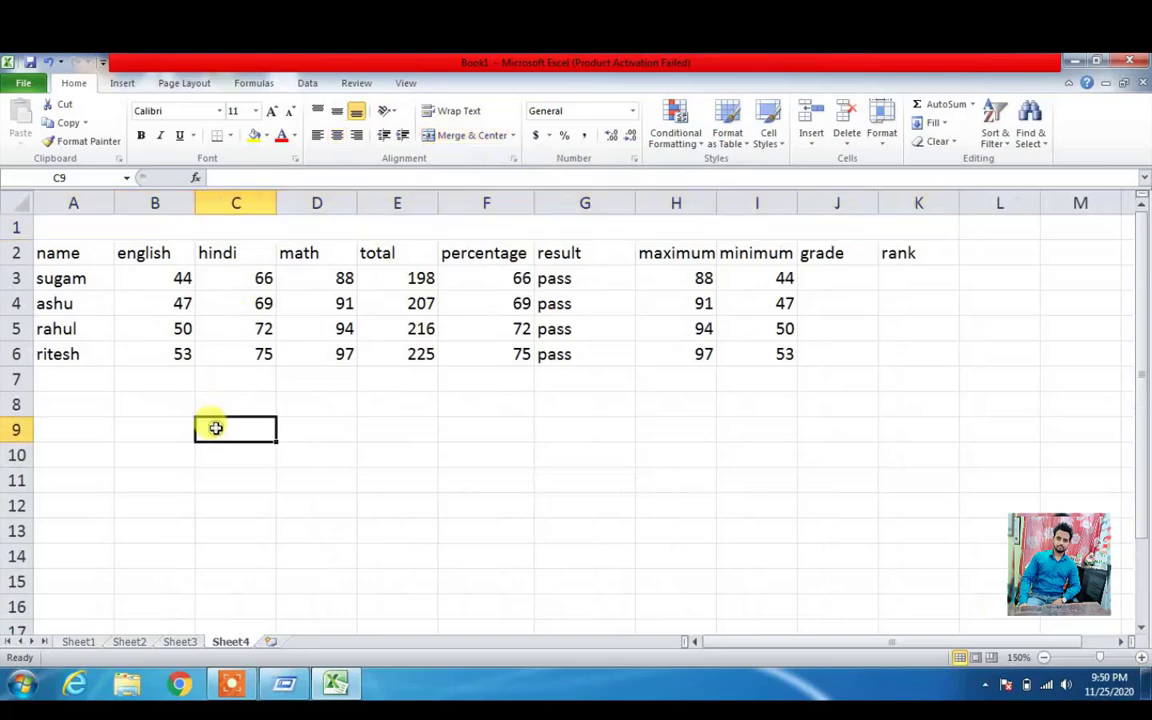
Enter the title SKV MUNDKA DELHI 1161705 in the merged cell A1
{"action": "left_click", "coordinate": [327, 234]}
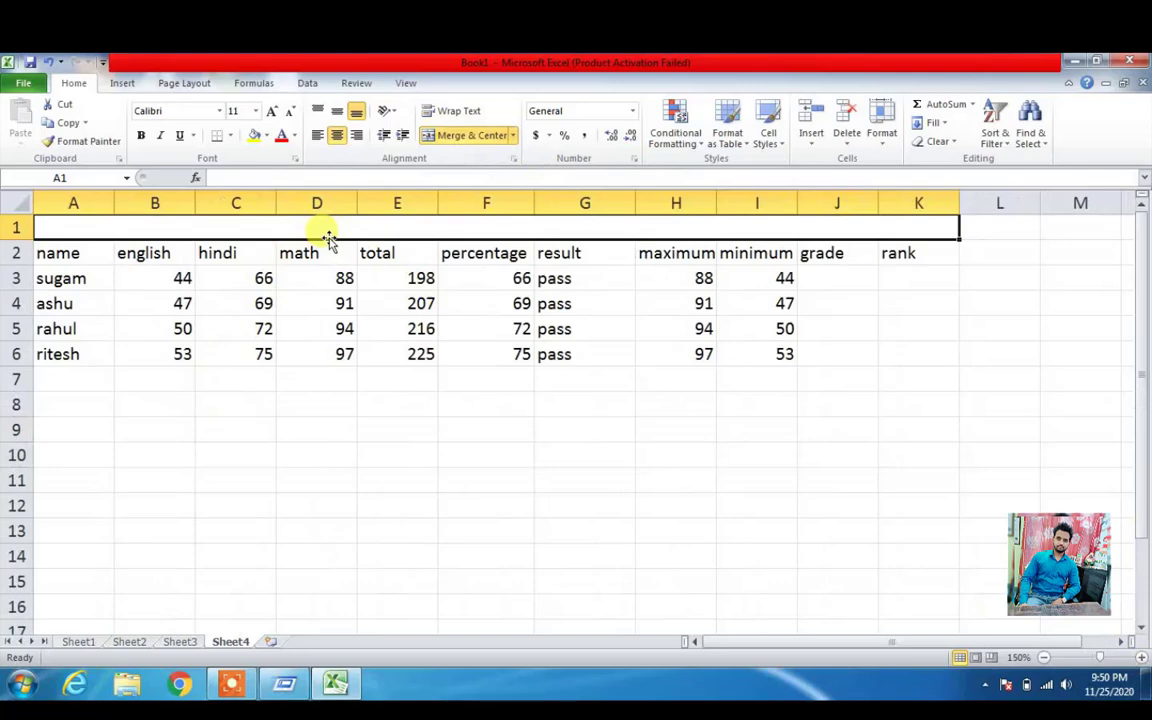
{"action": "type", "text": "sk"}
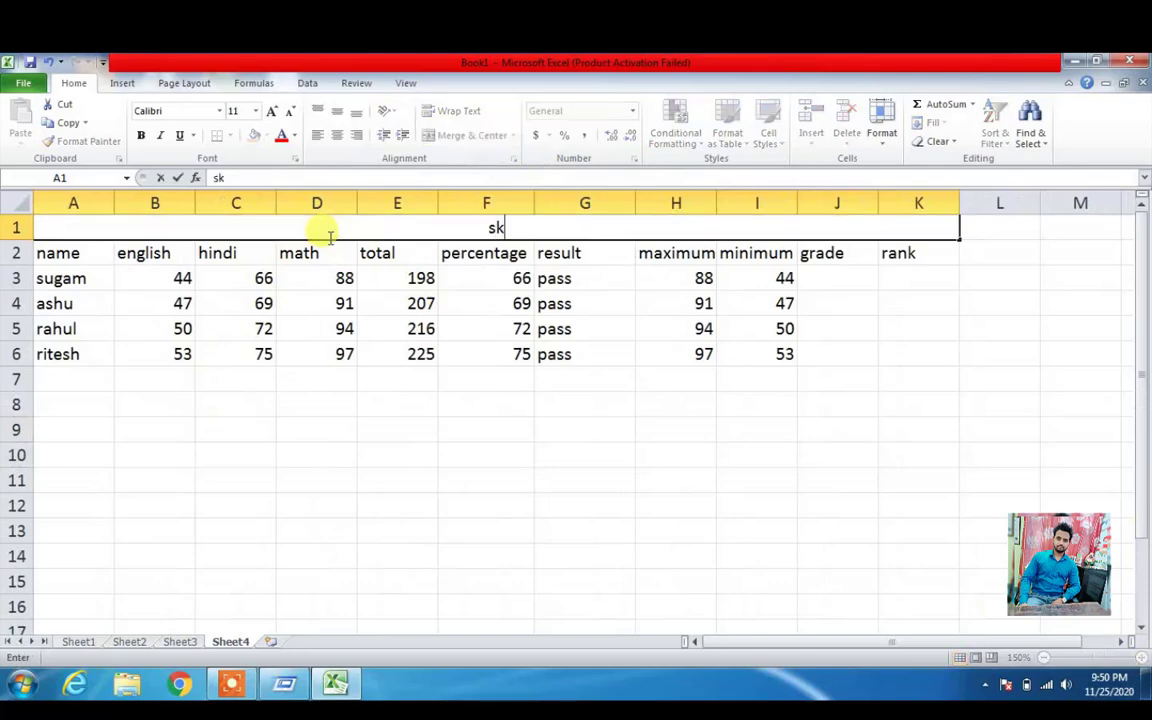
{"action": "key", "text": "BackSpace"}
{"action": "type", "text": "SKV"}
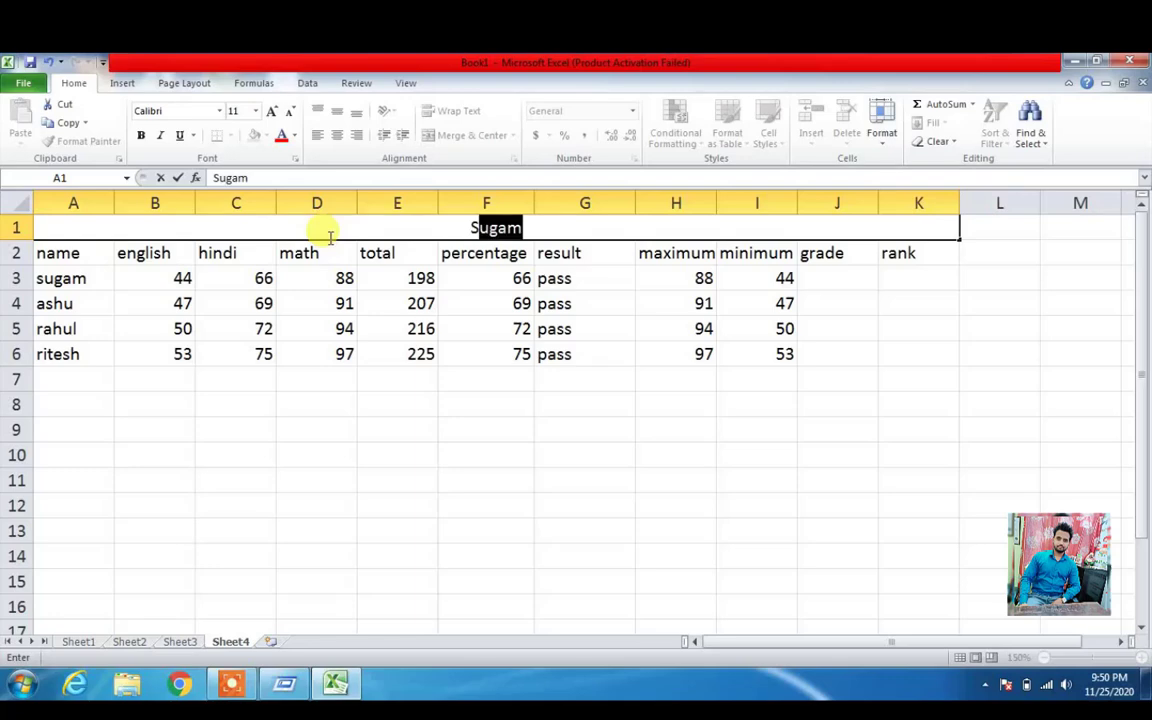
{"action": "type", "text": " M"}
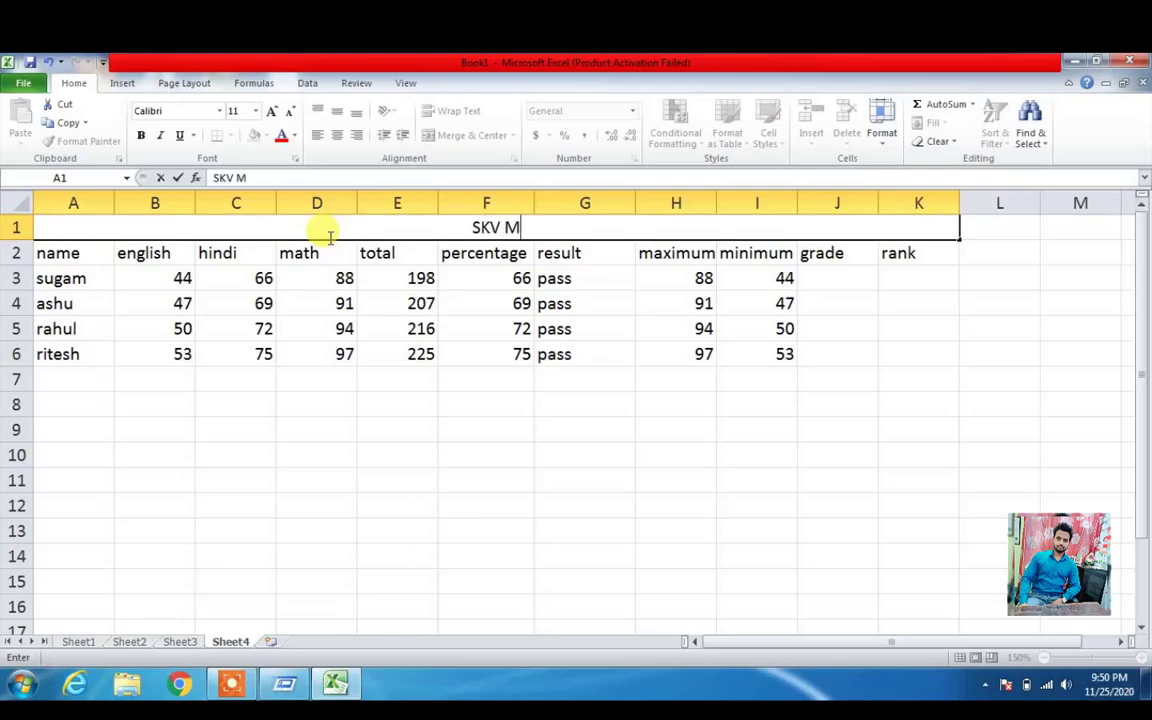
{"action": "type", "text": "UNDKA DELHI "}
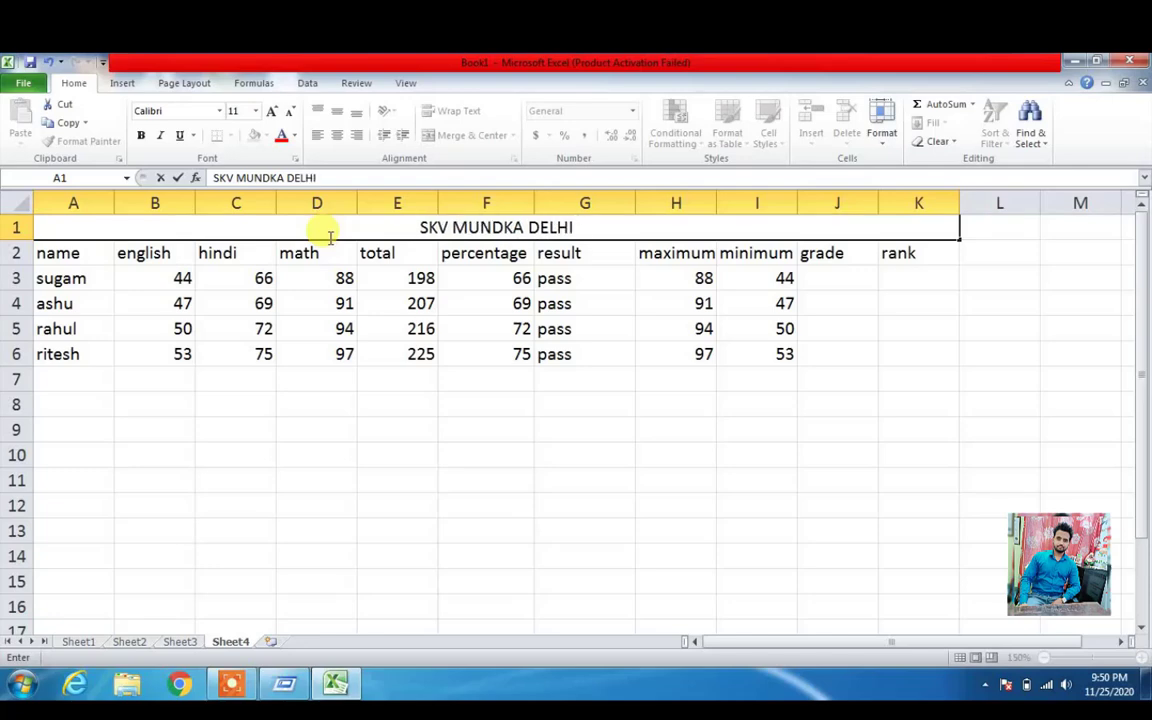
{"action": "type", "text": "11"}
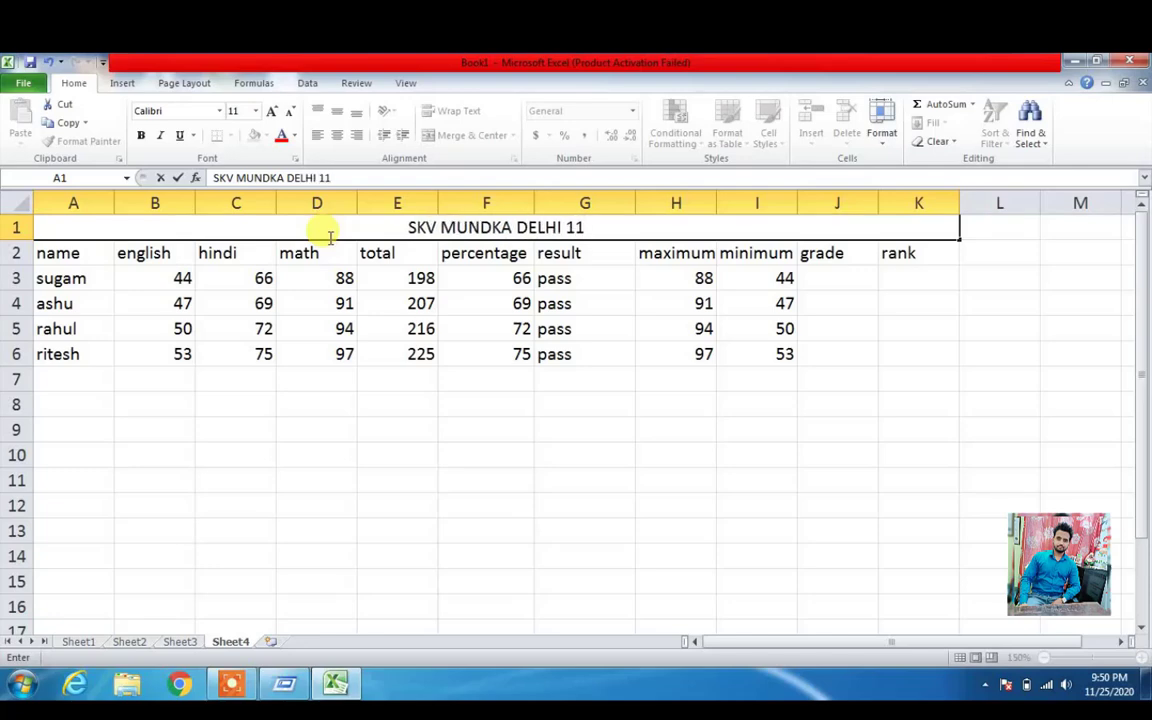
{"action": "key", "text": "BackSpace"}
{"action": "type", "text": "161"}
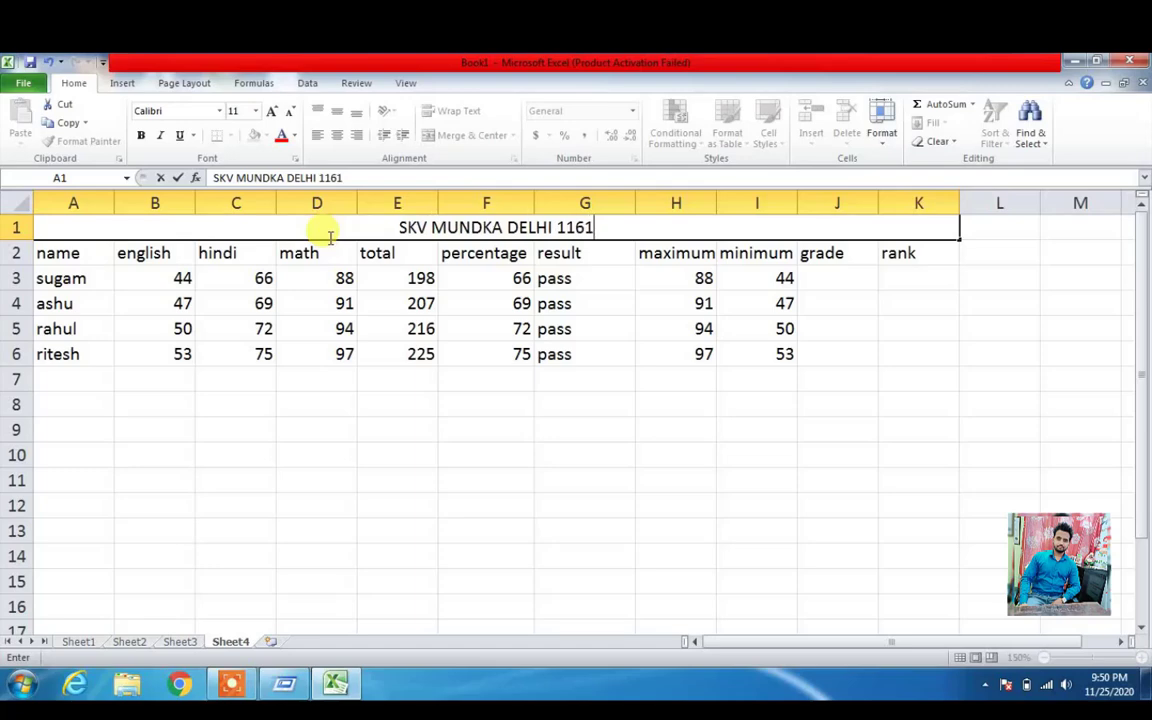
{"action": "type", "text": "705"}
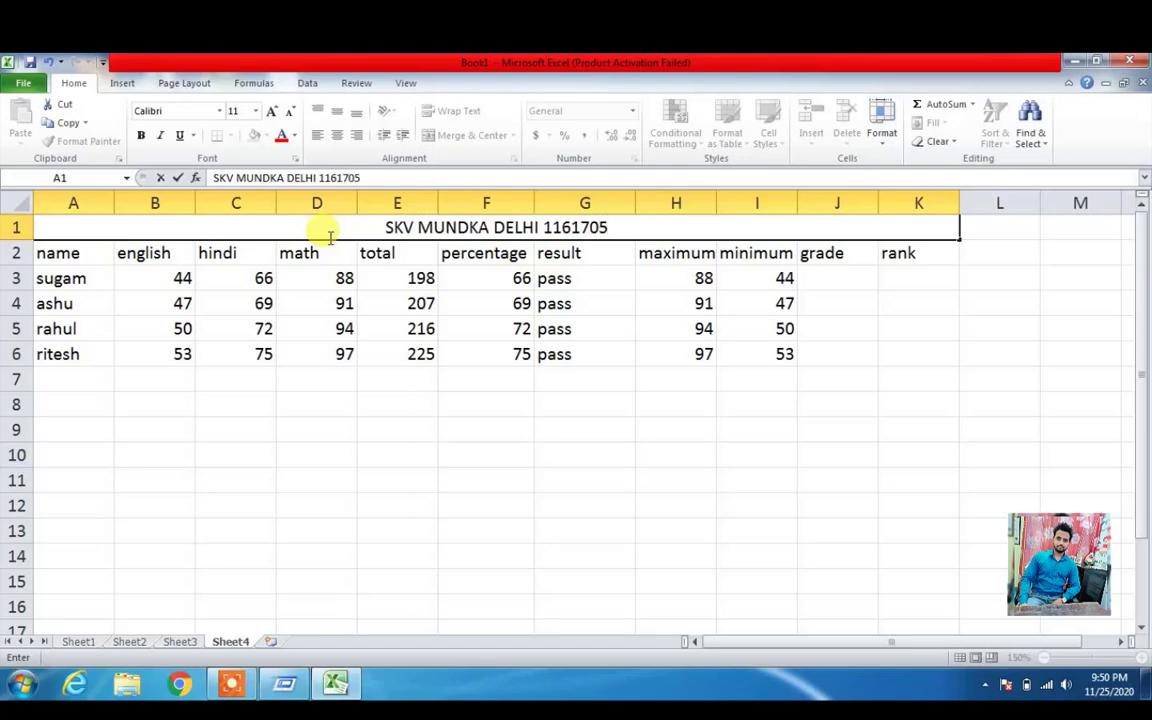
{"action": "key", "text": "ctrl+Return"}
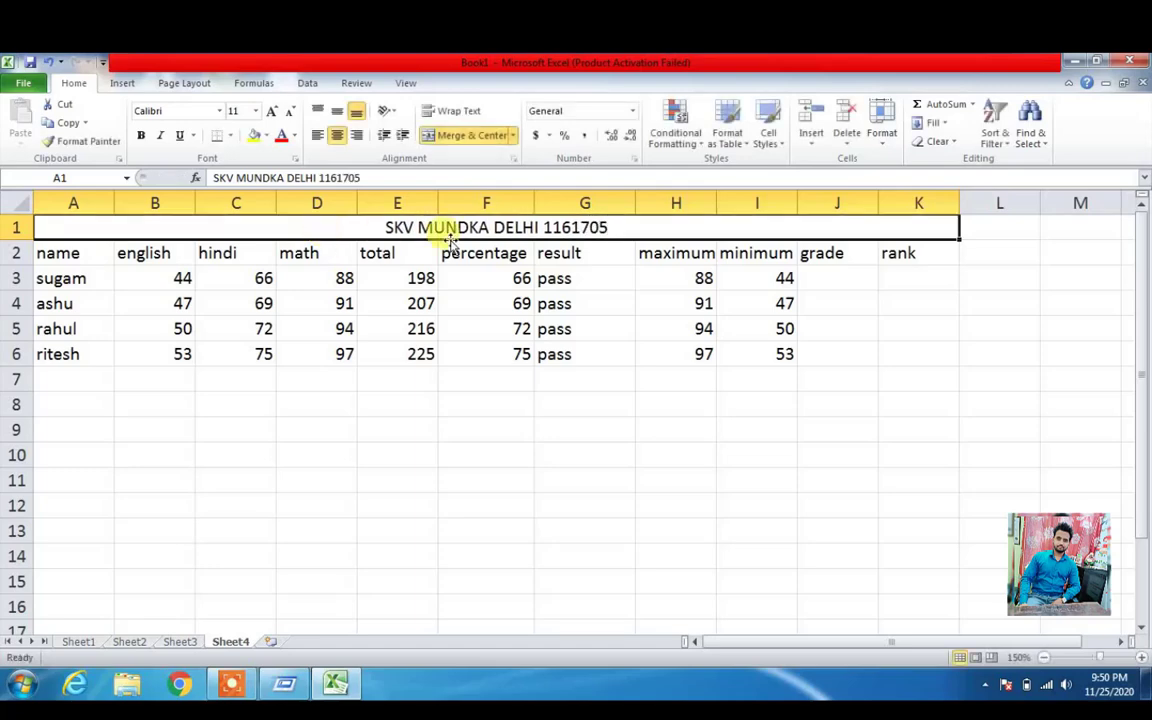
Correct the number at the end of the title in A1 to 161705
{"action": "double_click", "coordinate": [560, 229]}
{"action": "key", "text": "BackSpace"}
{"action": "key", "text": "Return"}
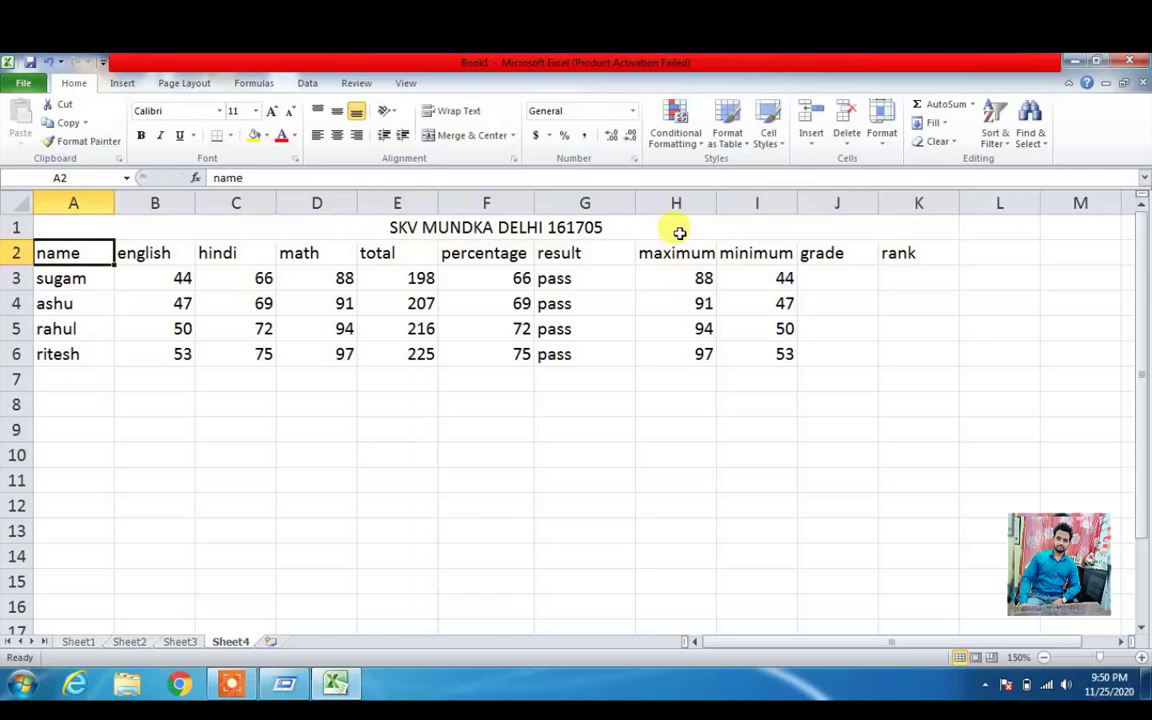
Fill the merged title cell A1 with yellow
{"action": "left_click", "coordinate": [679, 230]}
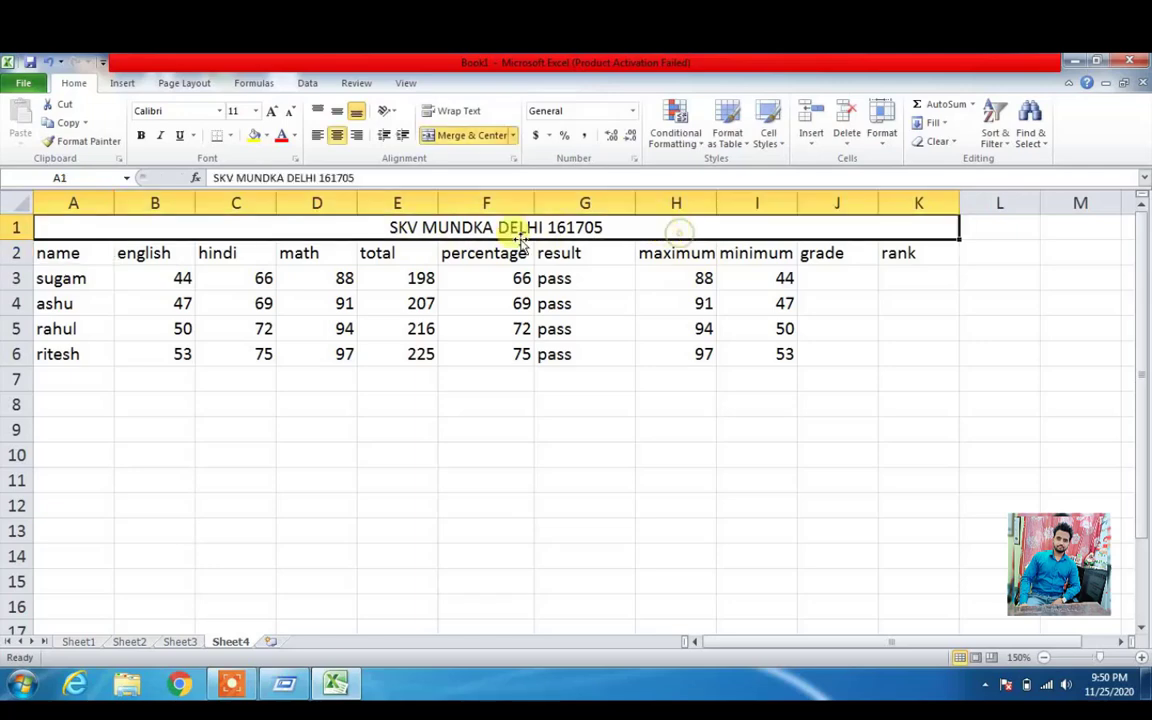
{"action": "left_click", "coordinate": [268, 142]}
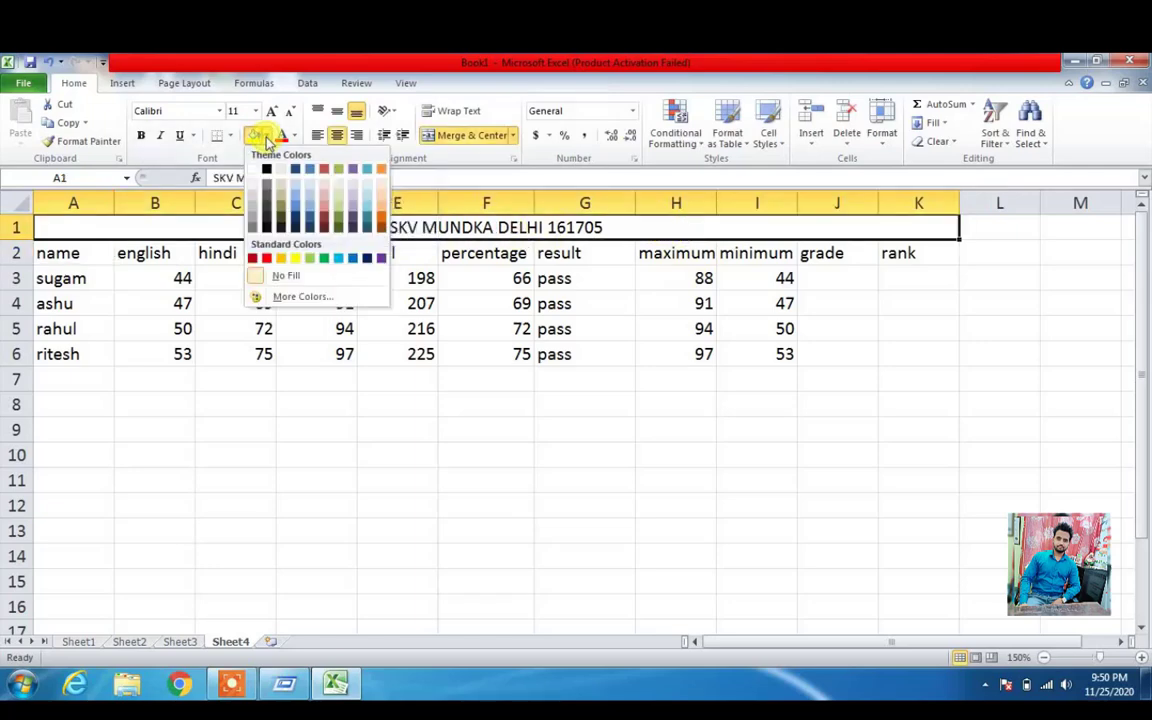
{"action": "left_click", "coordinate": [299, 259]}
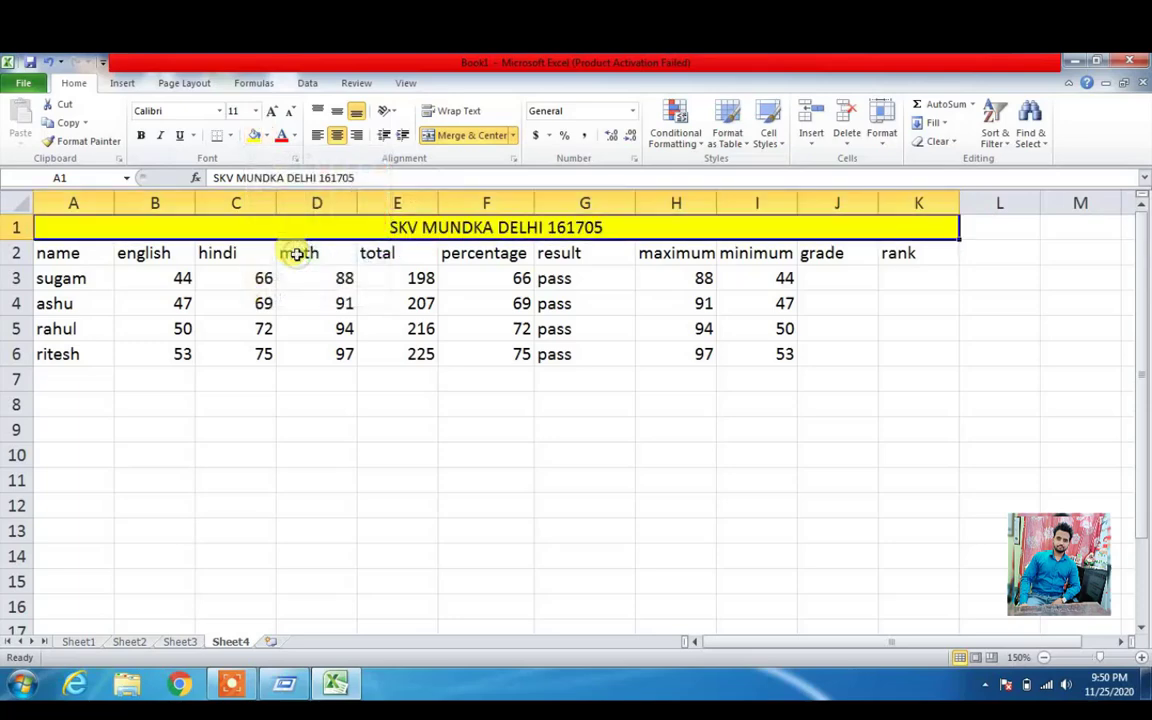
Fill the header cells A2:K2 with a light blue theme color
{"action": "left_click", "coordinate": [70, 255]}
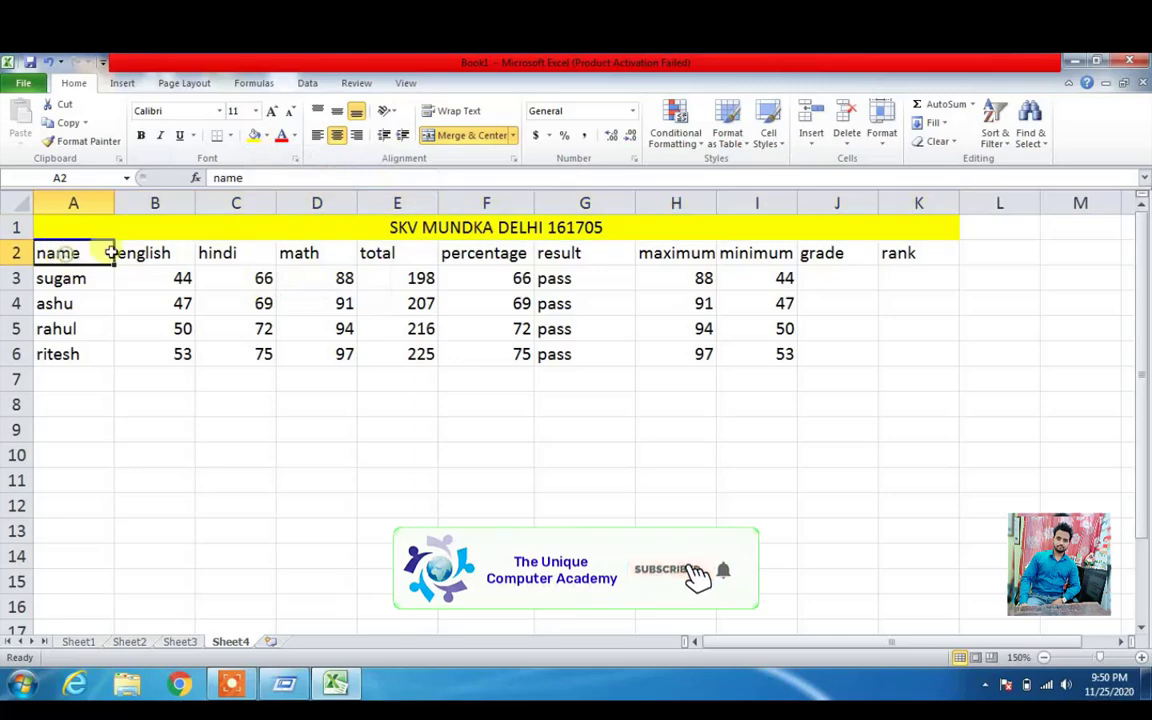
{"action": "left_click_drag", "start_coordinate": [110, 253], "coordinate": [887, 249]}
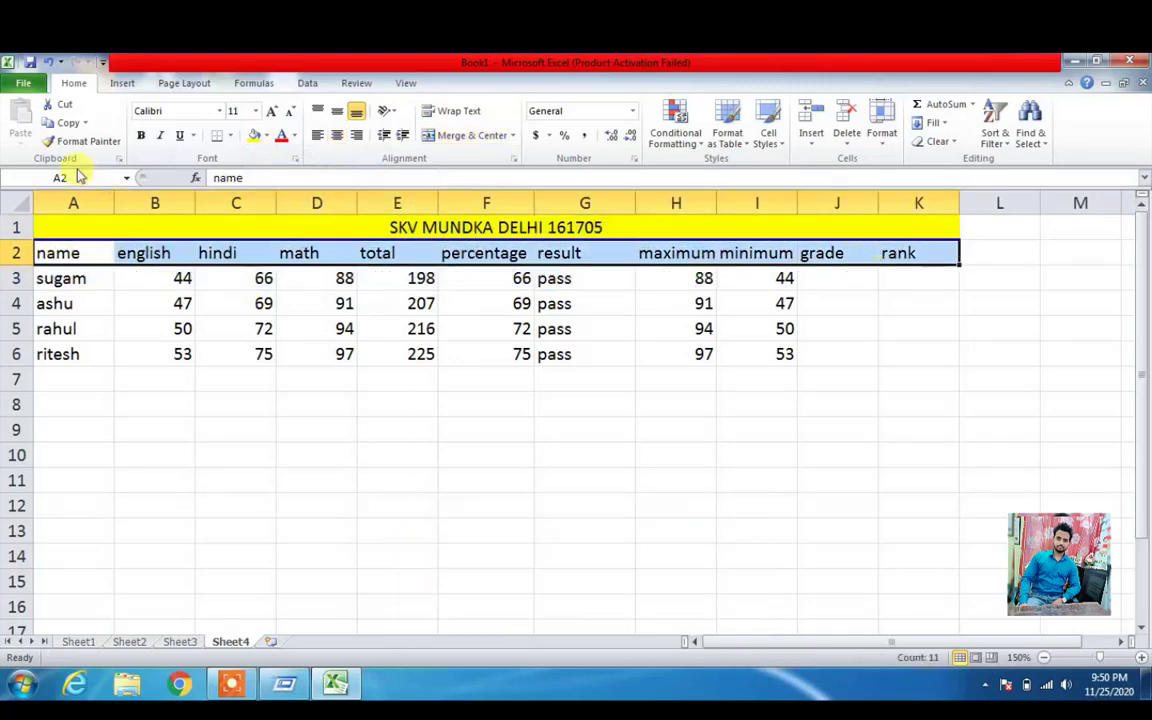
{"action": "left_click", "coordinate": [266, 136]}
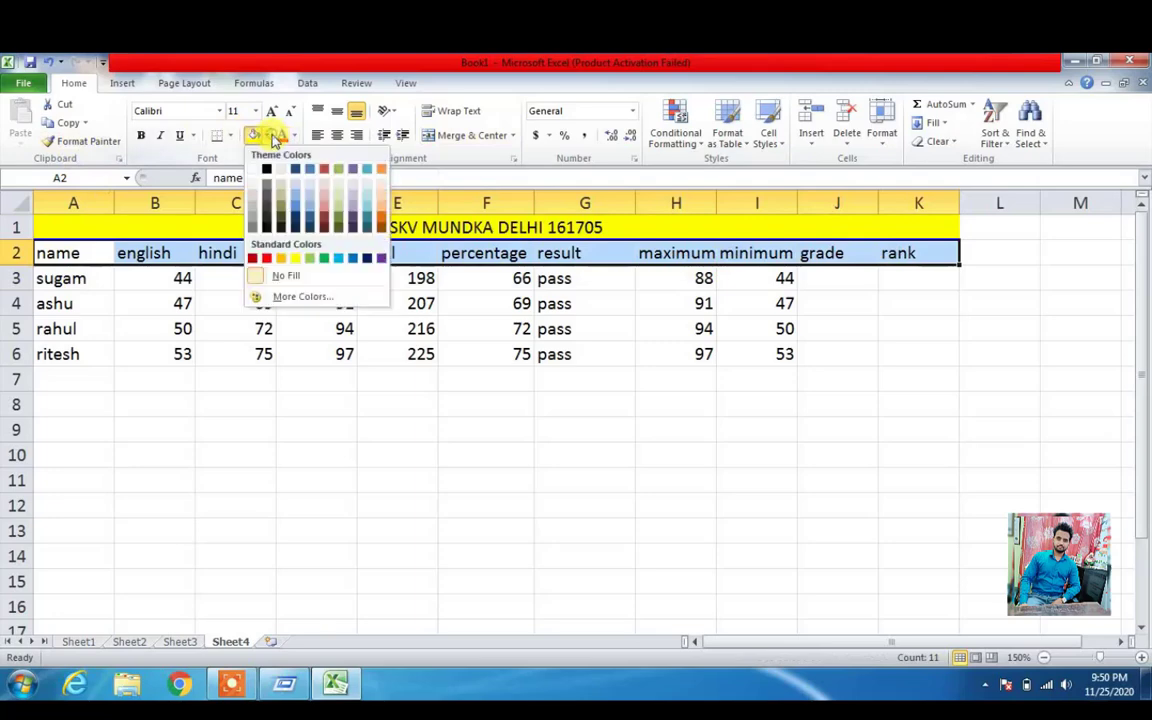
{"action": "left_click", "coordinate": [298, 190]}
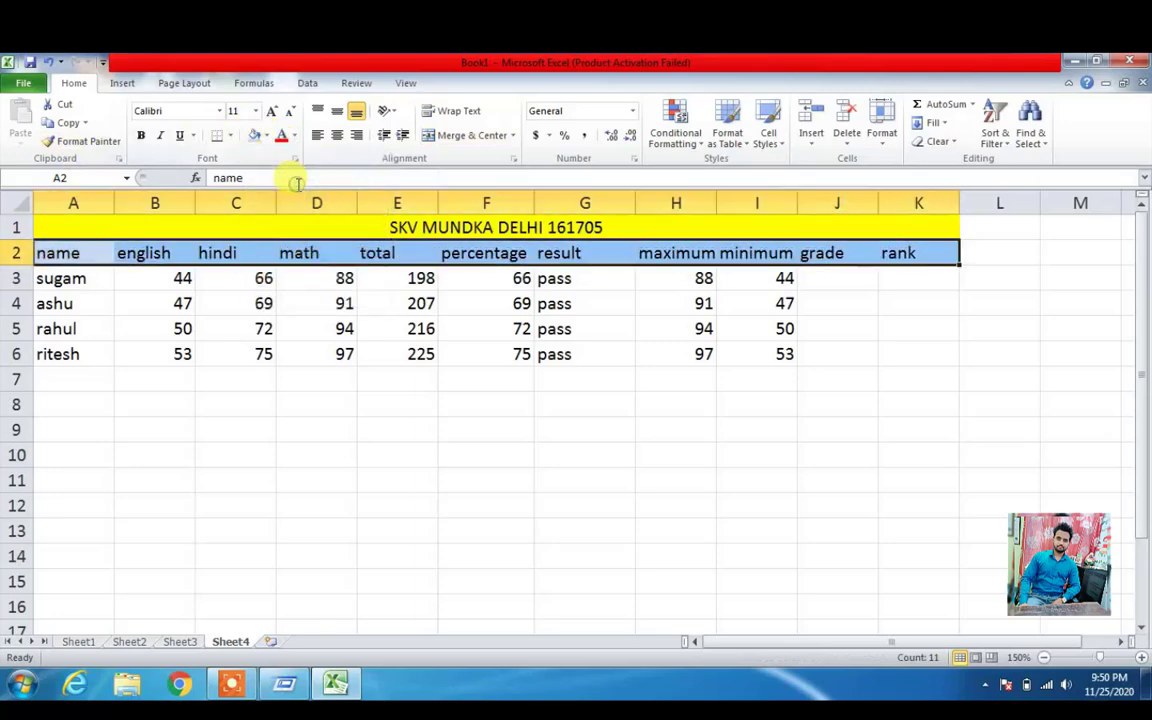
Apply the Total cell style to the whole marksheet, A1:K6
{"action": "left_click_drag", "start_coordinate": [111, 228], "coordinate": [688, 350]}
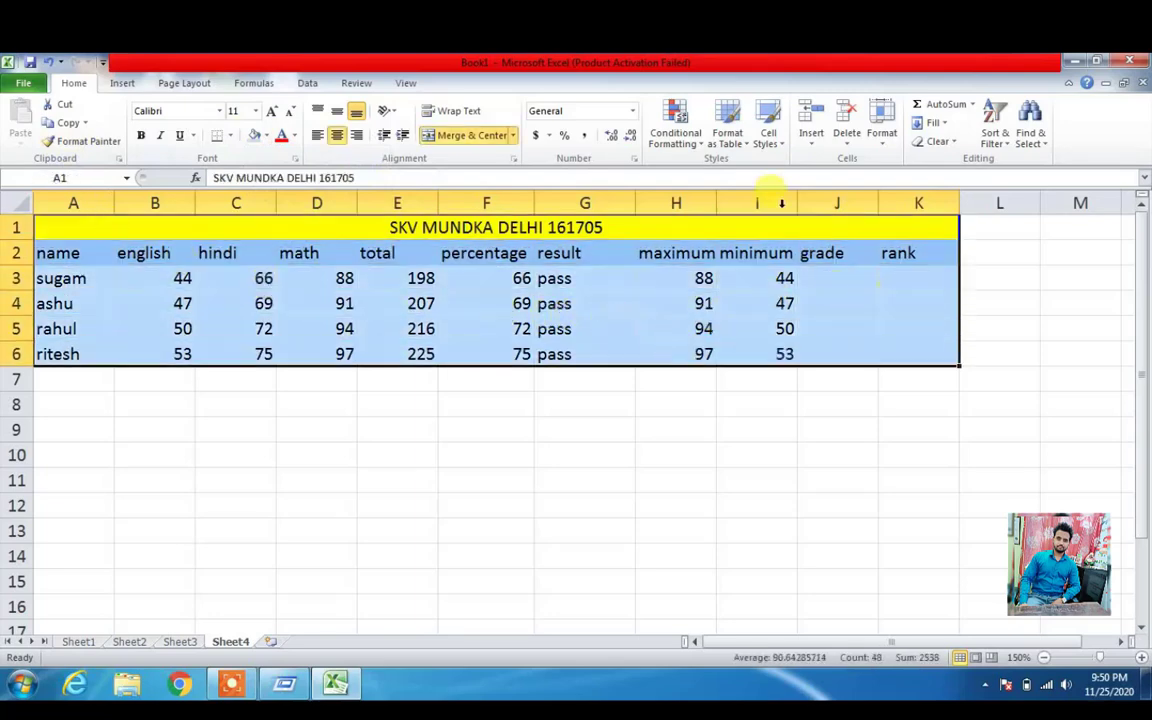
{"action": "left_click", "coordinate": [775, 146]}
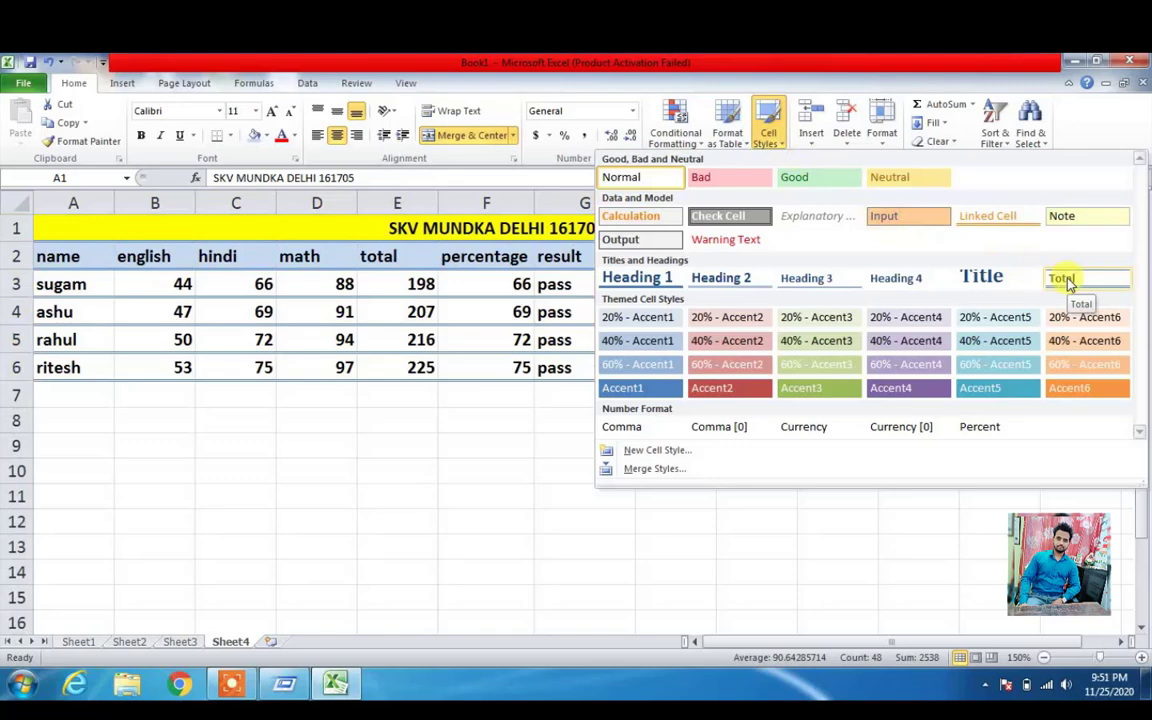
{"action": "left_click", "coordinate": [1067, 282]}
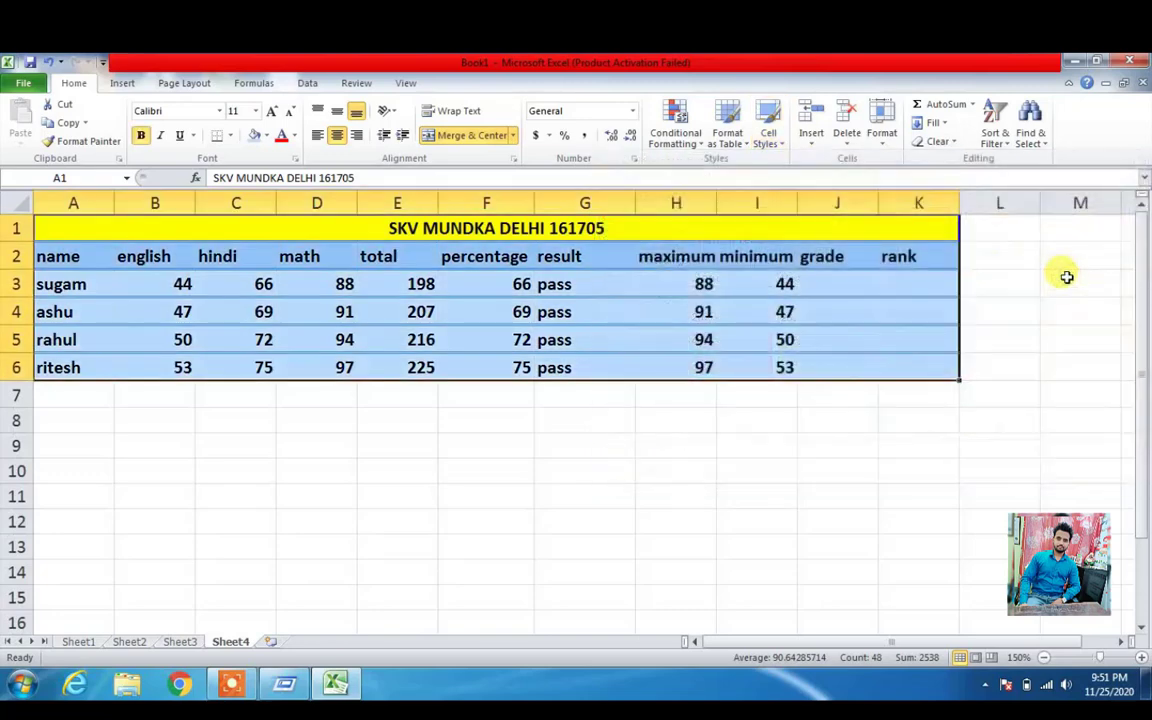
{"action": "left_click", "coordinate": [812, 489]}
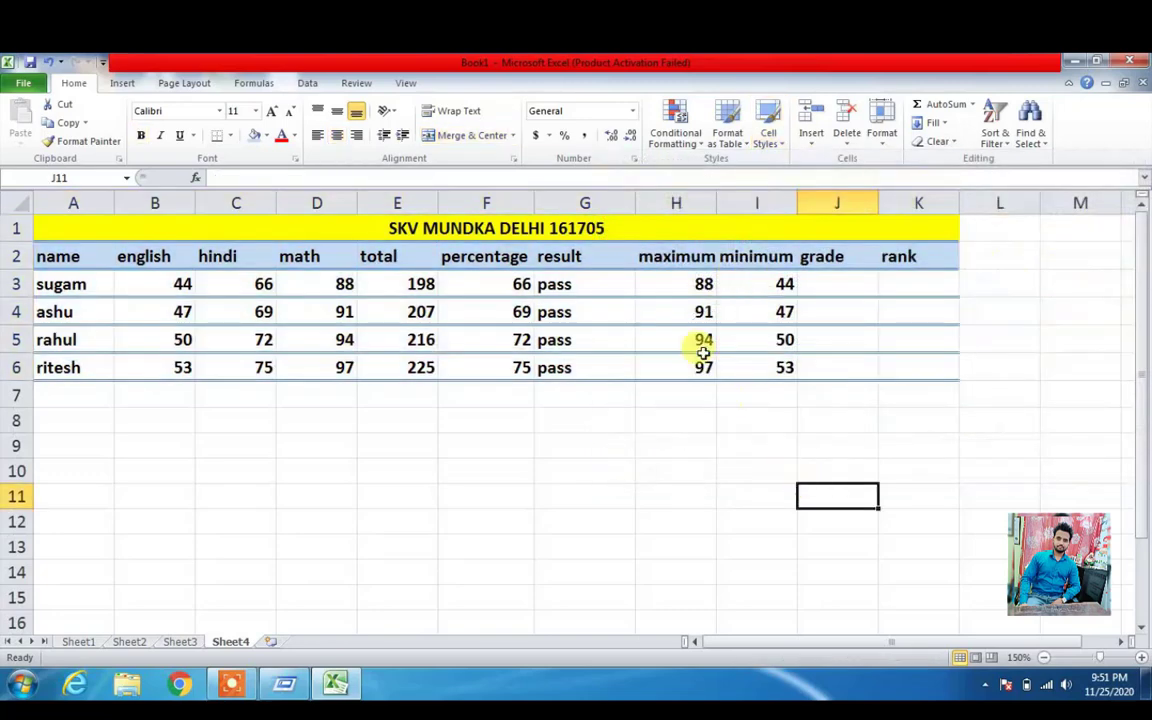
Clear the result formulas from cells G4:G6, keeping the one in G3
{"action": "left_click", "coordinate": [579, 281]}
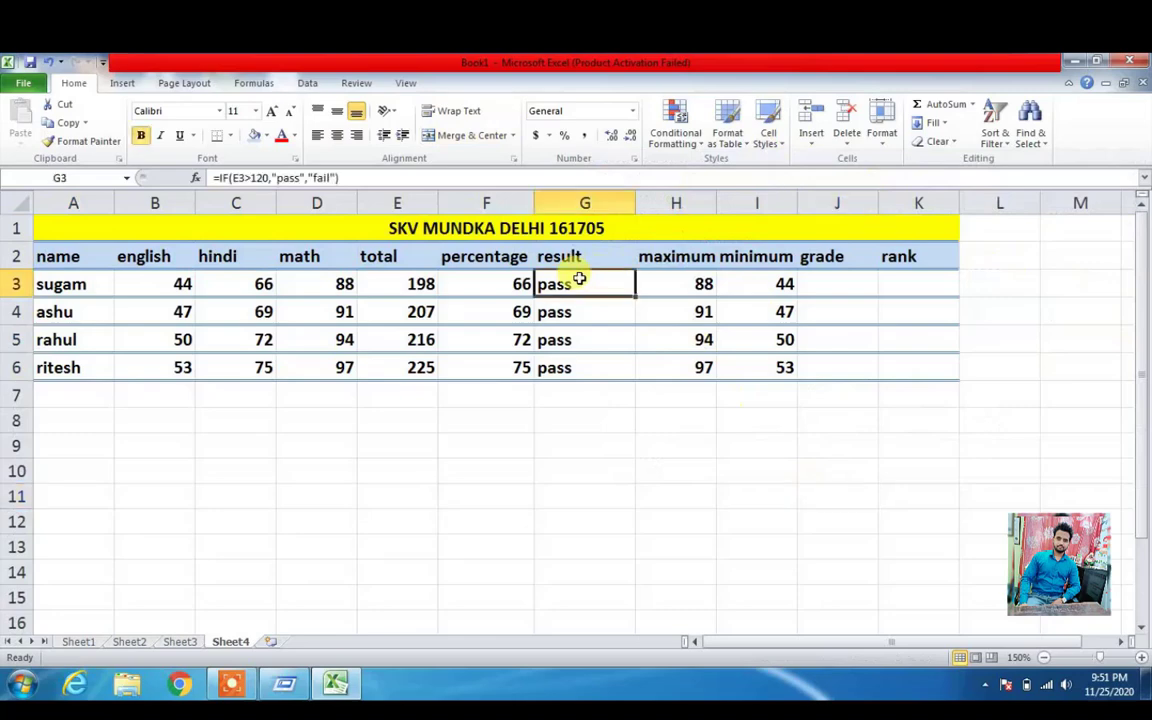
{"action": "left_click_drag", "start_coordinate": [556, 305], "coordinate": [561, 364]}
{"action": "key", "text": "Delete"}
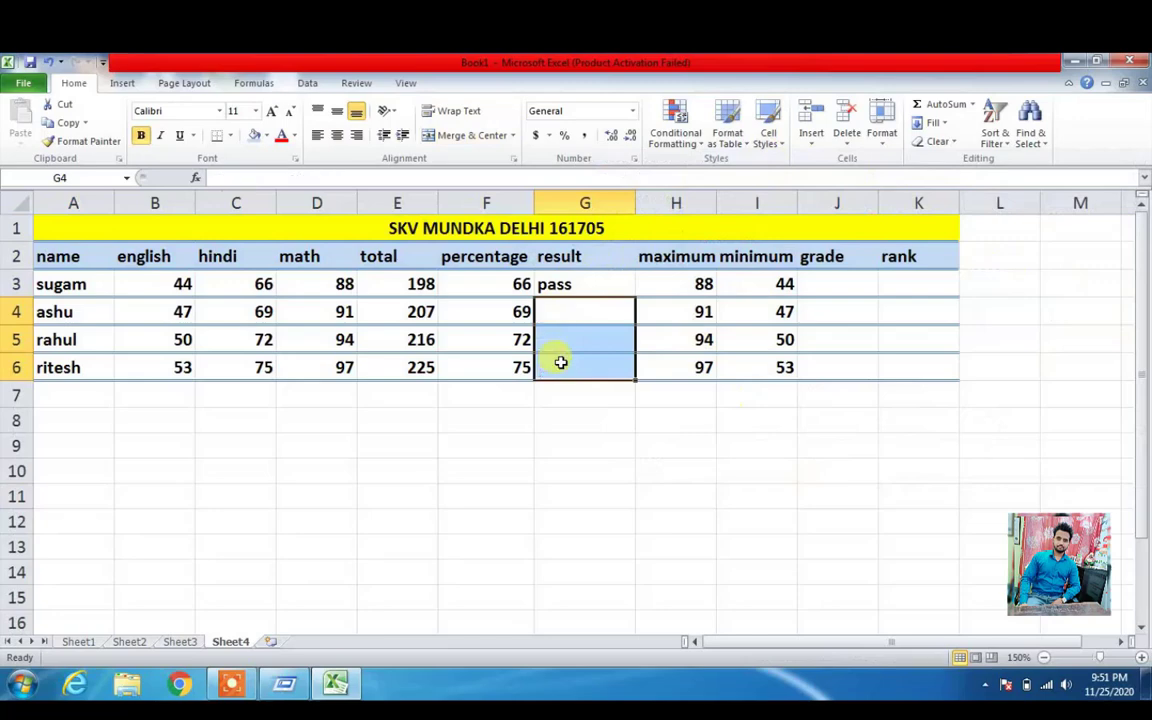
Remove the "fail" value and the closing parenthesis from the IF formula in G3
{"action": "left_click", "coordinate": [575, 284]}
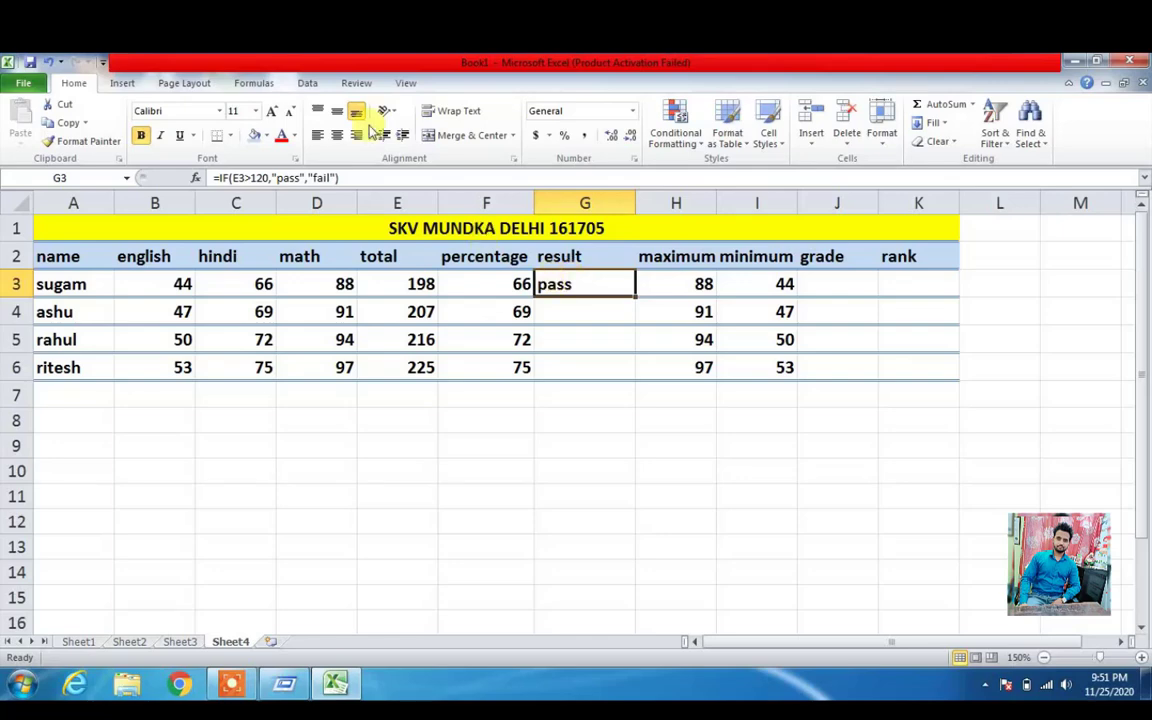
{"action": "left_click", "coordinate": [351, 176]}
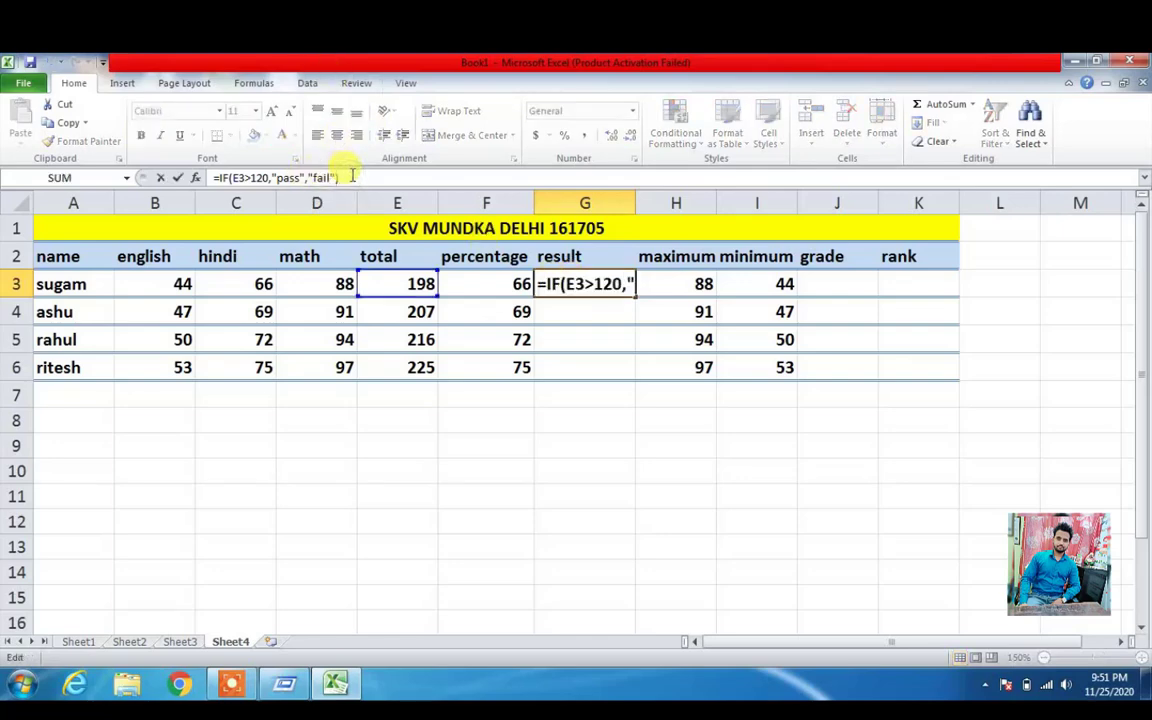
{"action": "key", "text": "BackSpace"}
{"action": "key", "text": "BackSpace"}
{"action": "key", "text": "BackSpace"}
{"action": "key", "text": "BackSpace"}
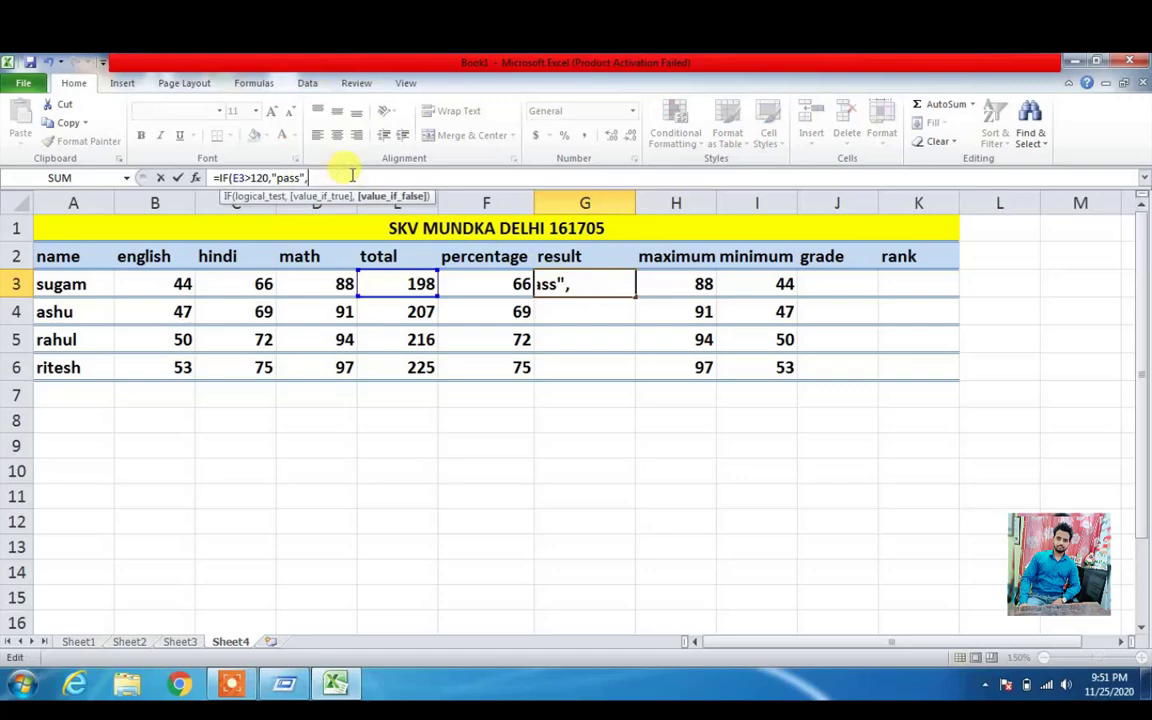
Nest a second IF with the condition E3>80 as the value-if-false argument of the formula in G3
{"action": "type", "text": "IF"}
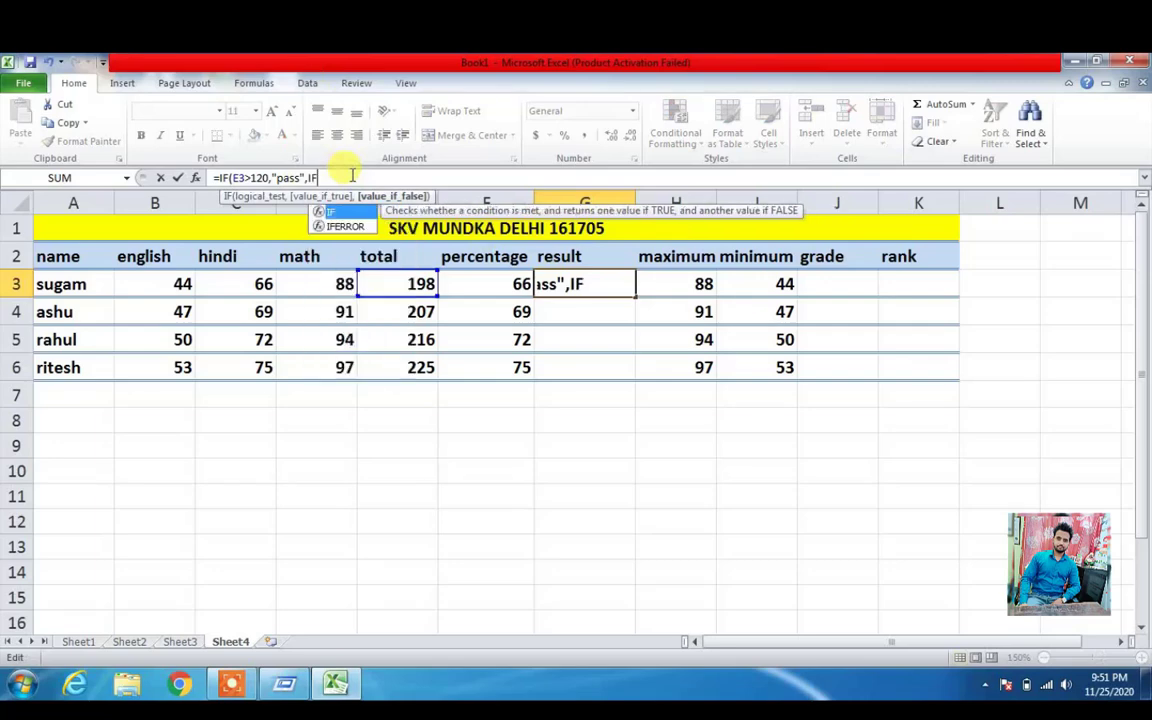
{"action": "type", "text": "("}
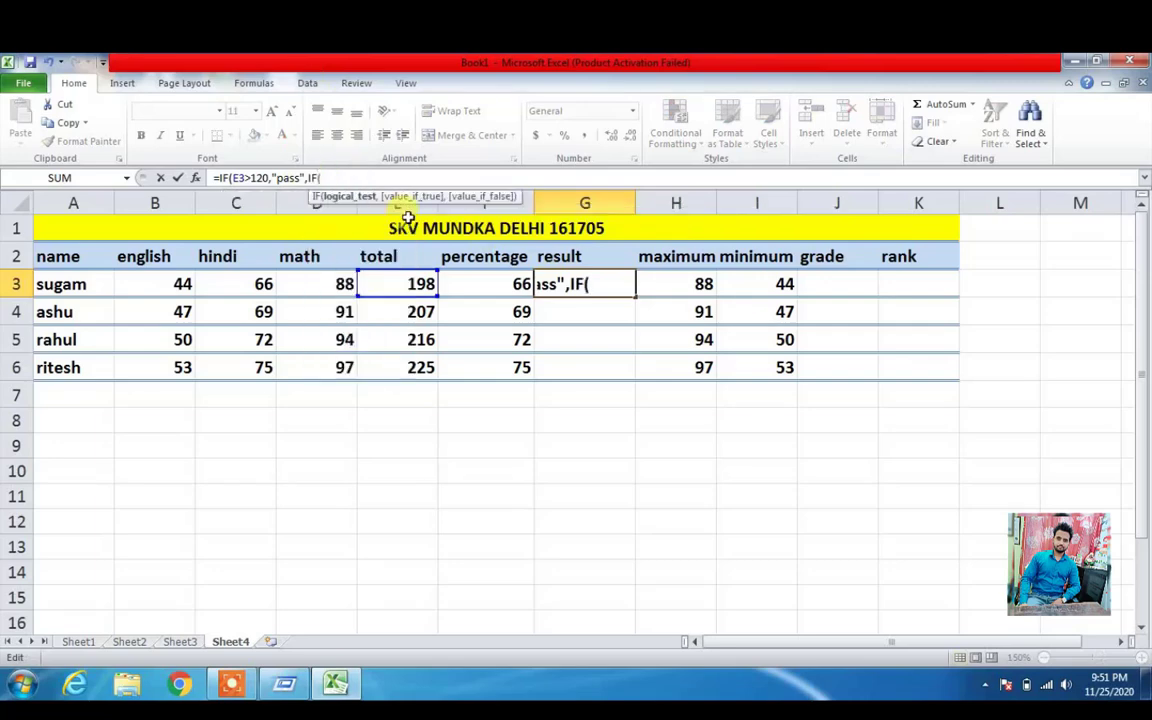
{"action": "left_click", "coordinate": [420, 284]}
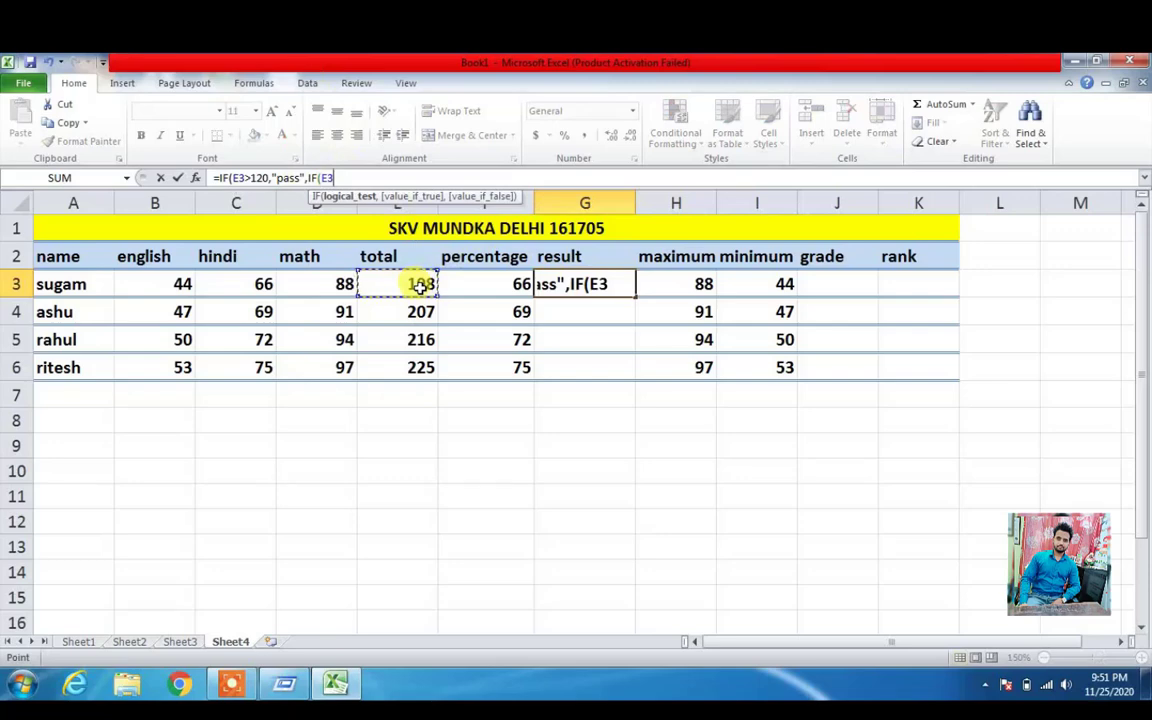
{"action": "type", "text": "<"}
{"action": "type", "text": "80"}
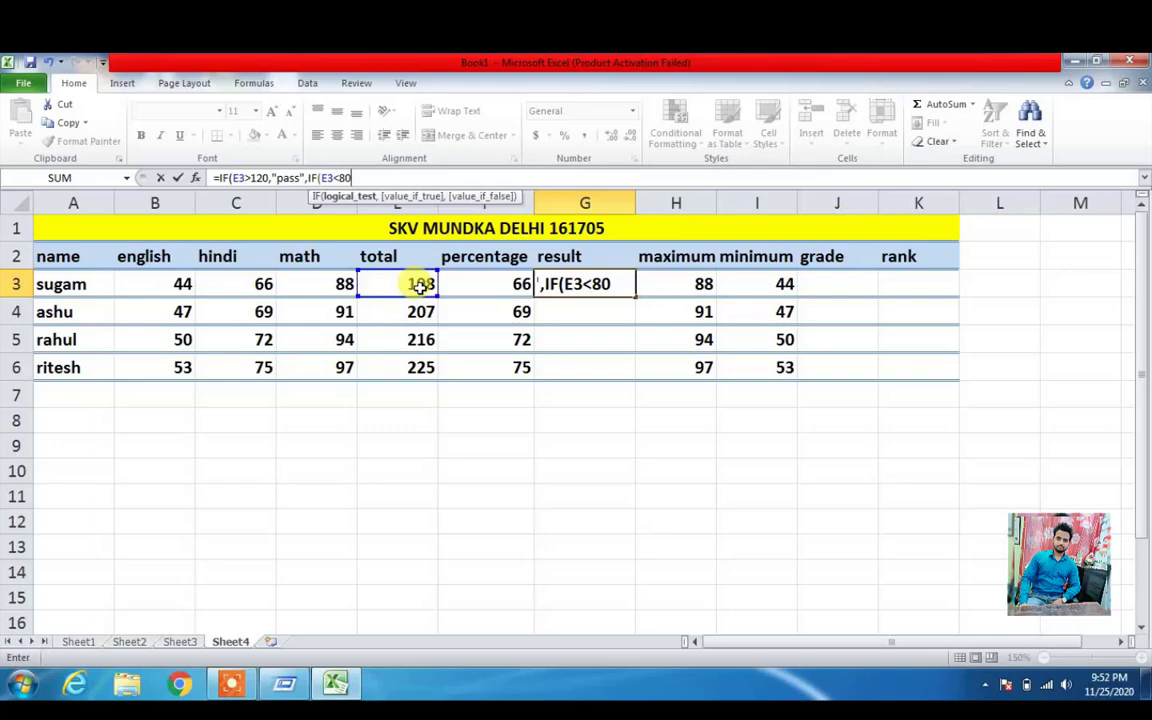
{"action": "key", "text": "BackSpace"}
{"action": "key", "text": "BackSpace"}
{"action": "key", "text": "BackSpace"}
{"action": "type", "text": ">80,\""}
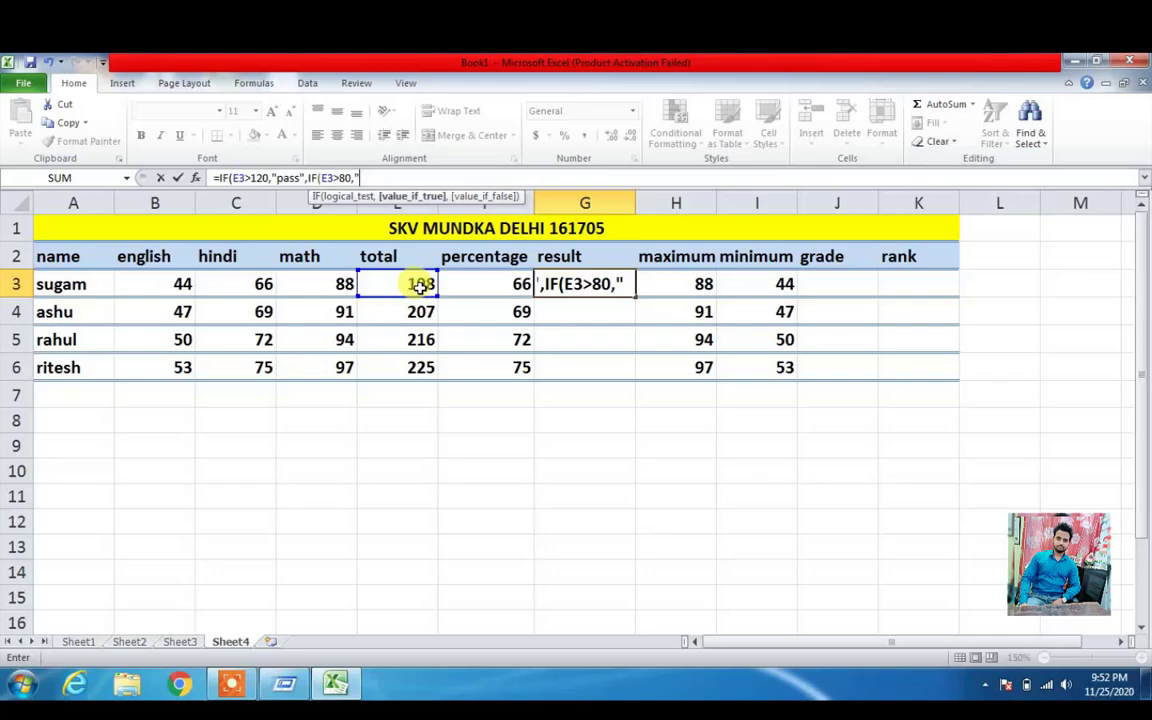
Complete the nested IF in G3 with "compartment" as value-if-true and "fail" as value-if-false, closing both parentheses
{"action": "type", "text": "compar"}
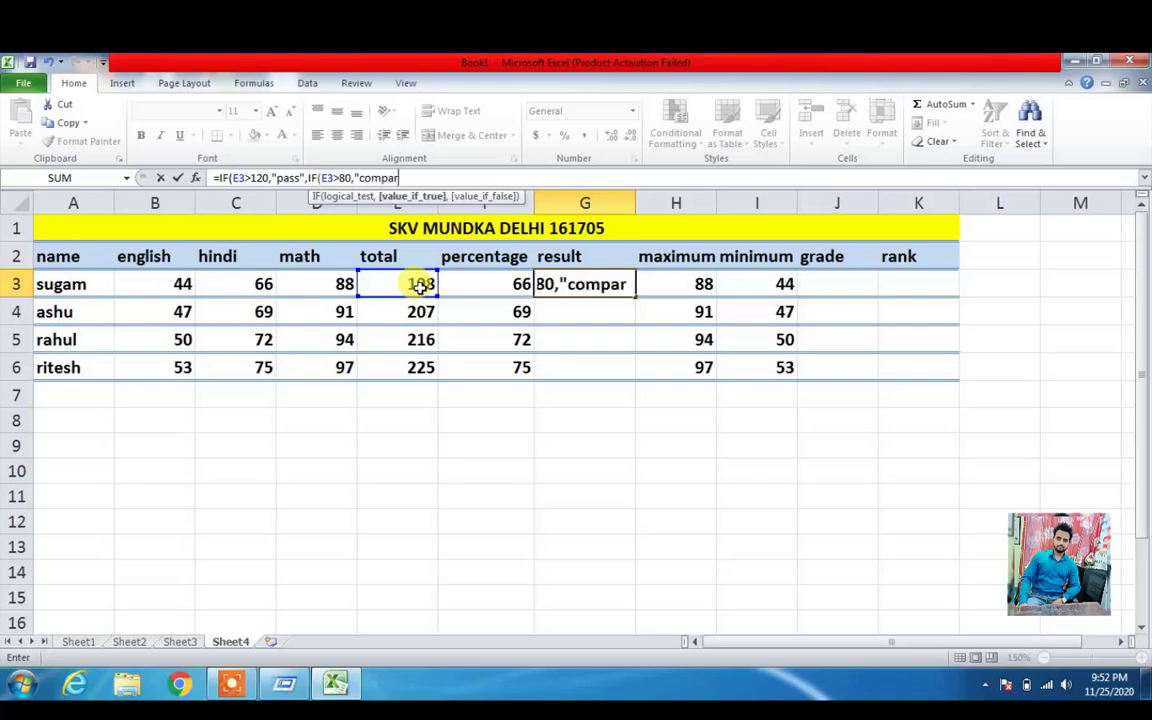
{"action": "type", "text": "tment"}
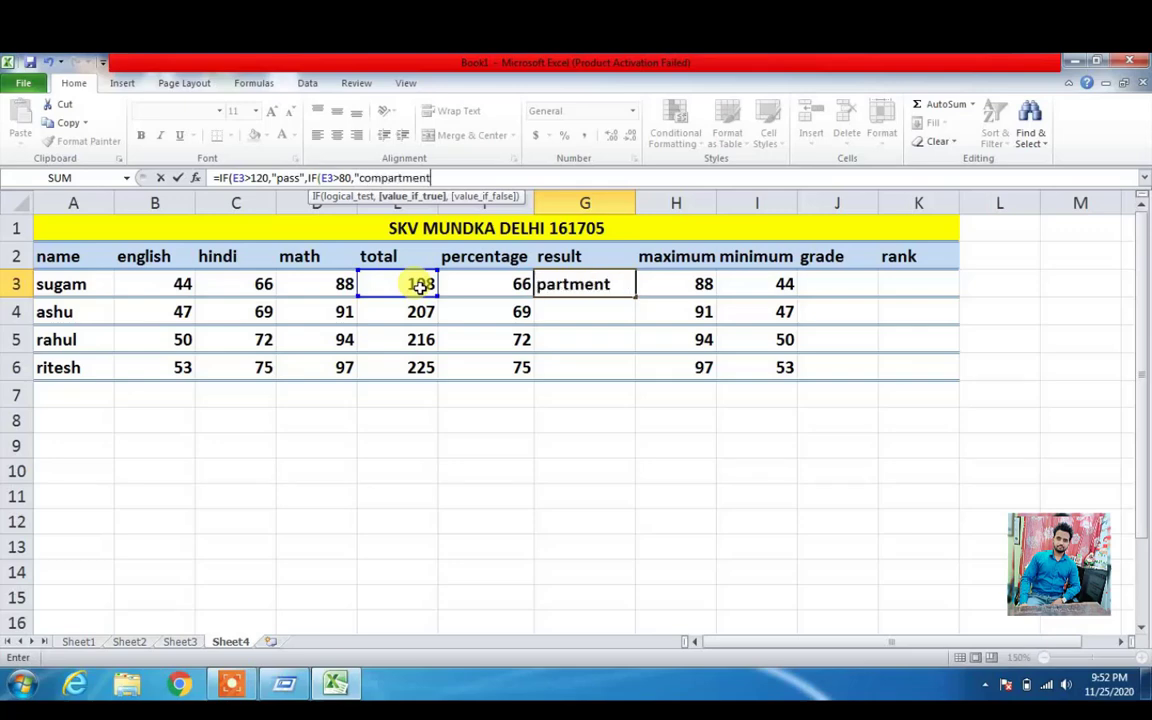
{"action": "type", "text": "\","}
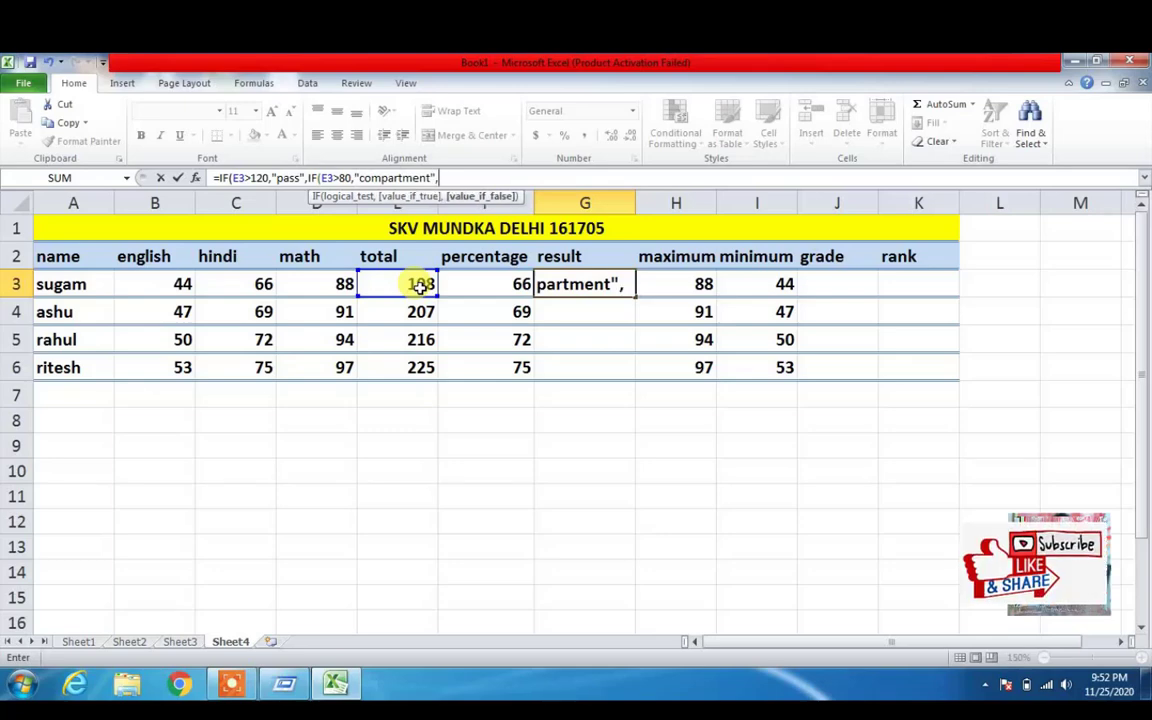
{"action": "type", "text": "\""}
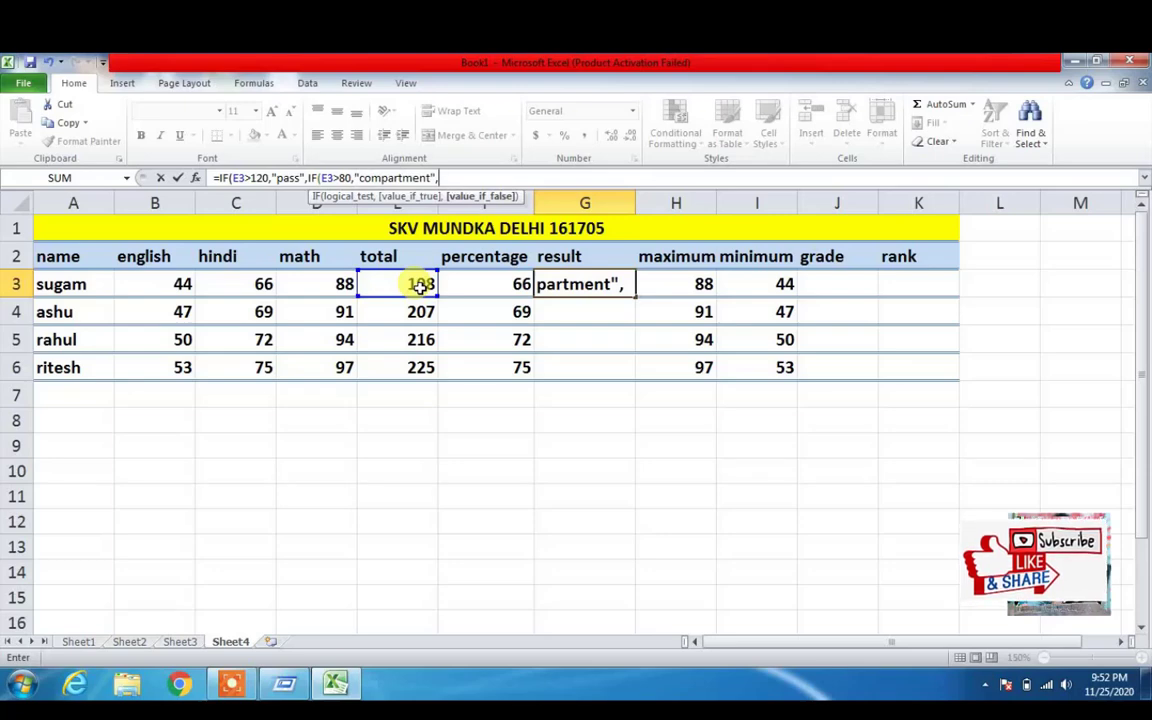
{"action": "type", "text": "fail"}
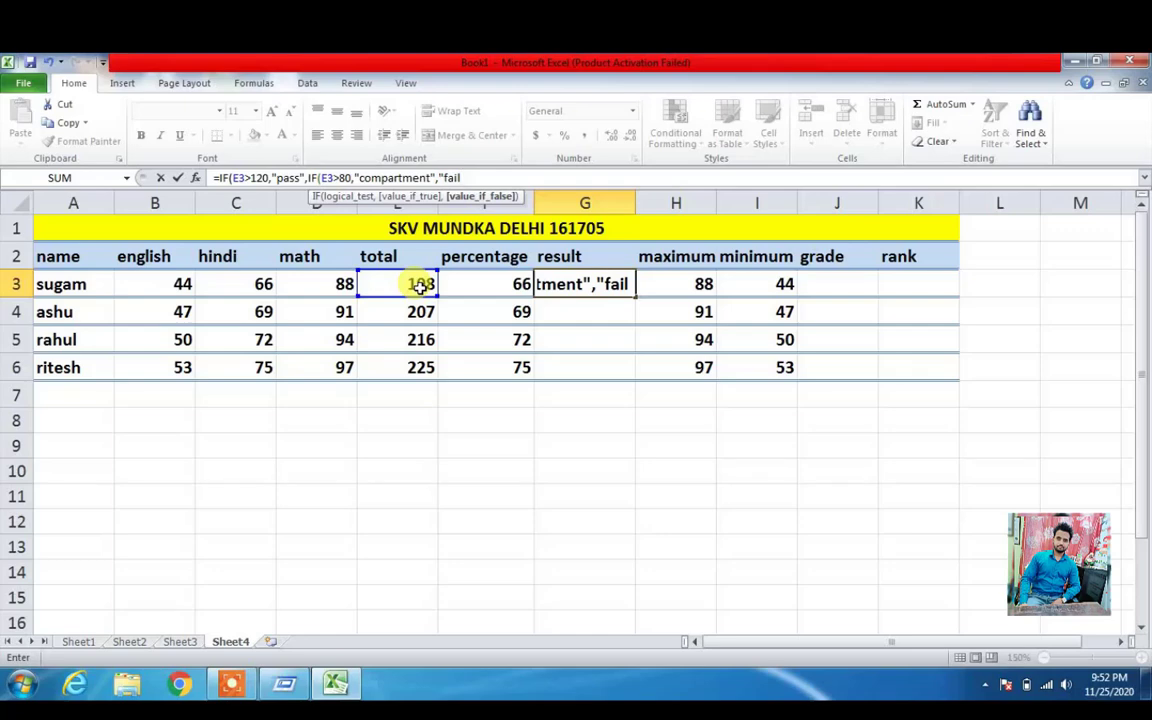
{"action": "type", "text": "\""}
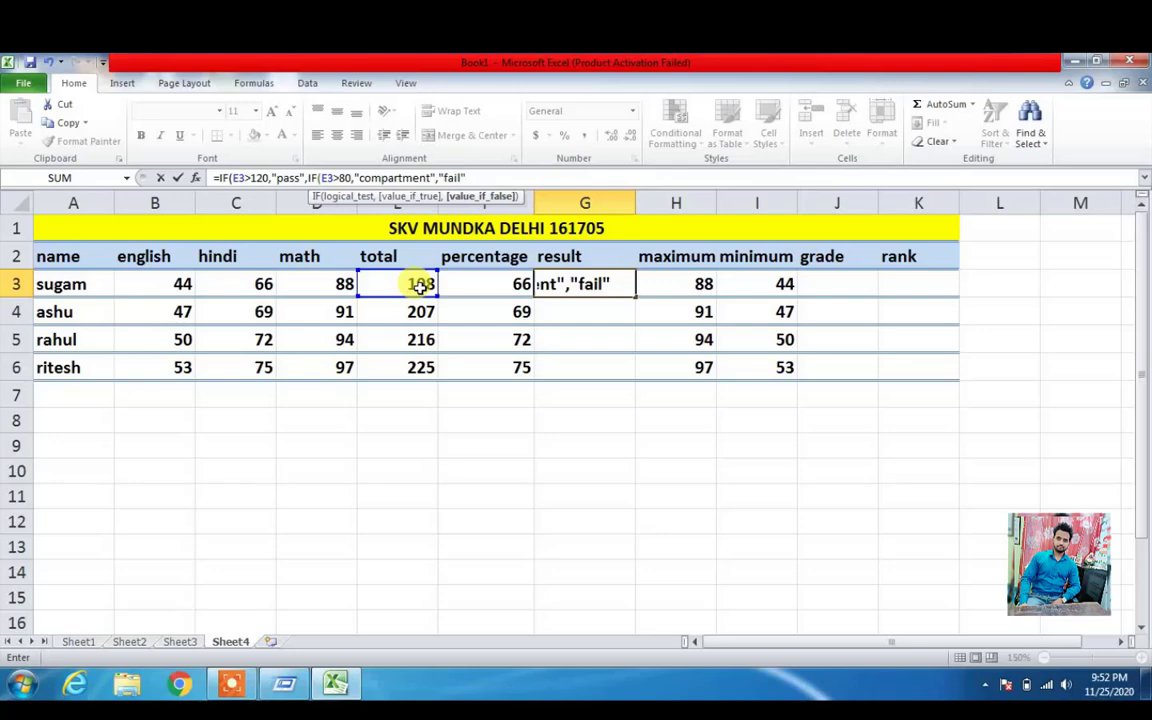
{"action": "type", "text": "))"}
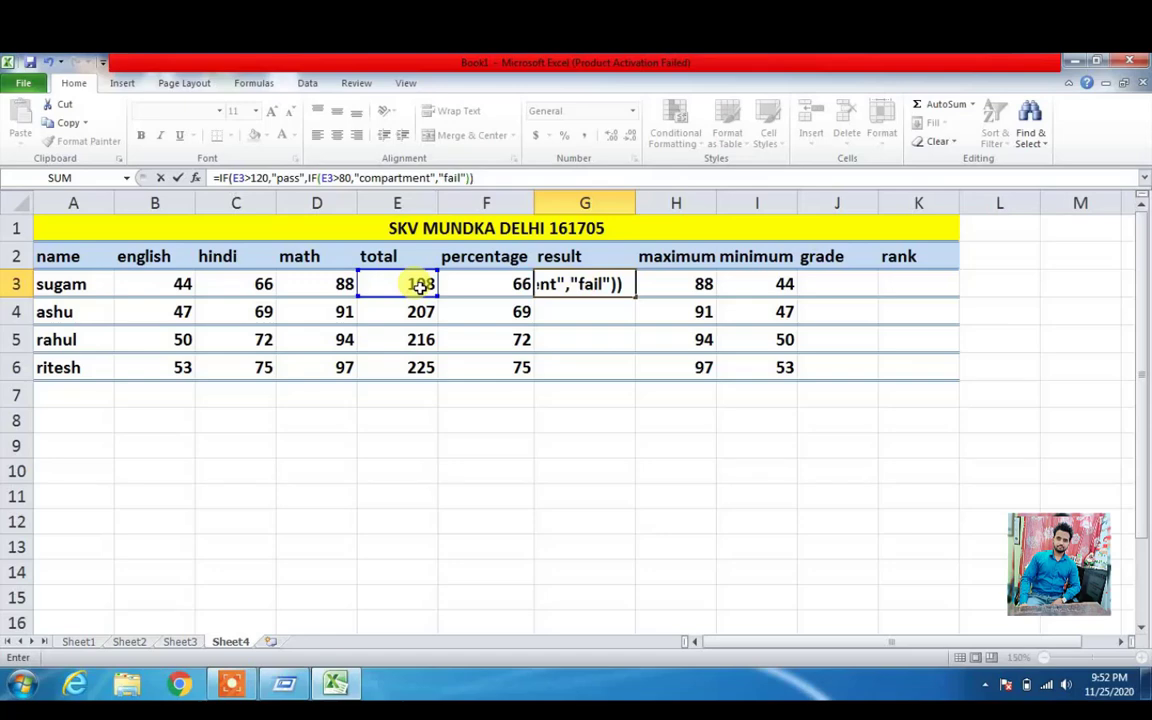
{"action": "key", "text": "Return"}
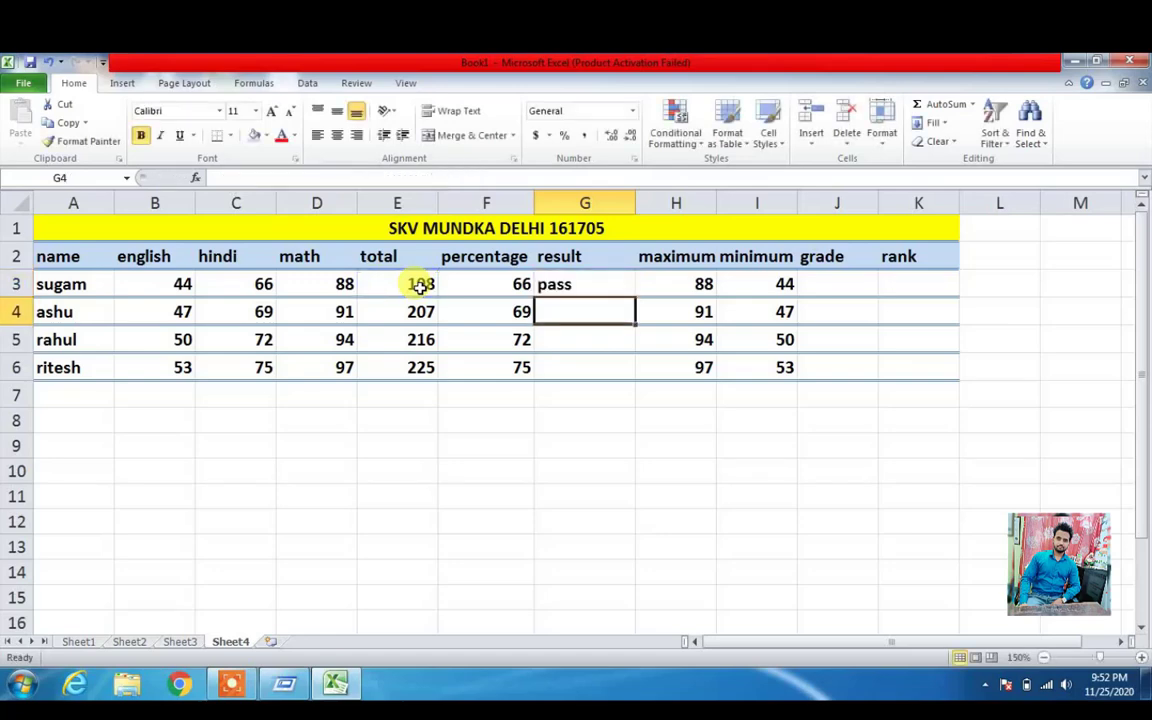
Fill the result formula from G3 down to G6 and check the copied formulas
{"action": "left_click", "coordinate": [622, 286]}
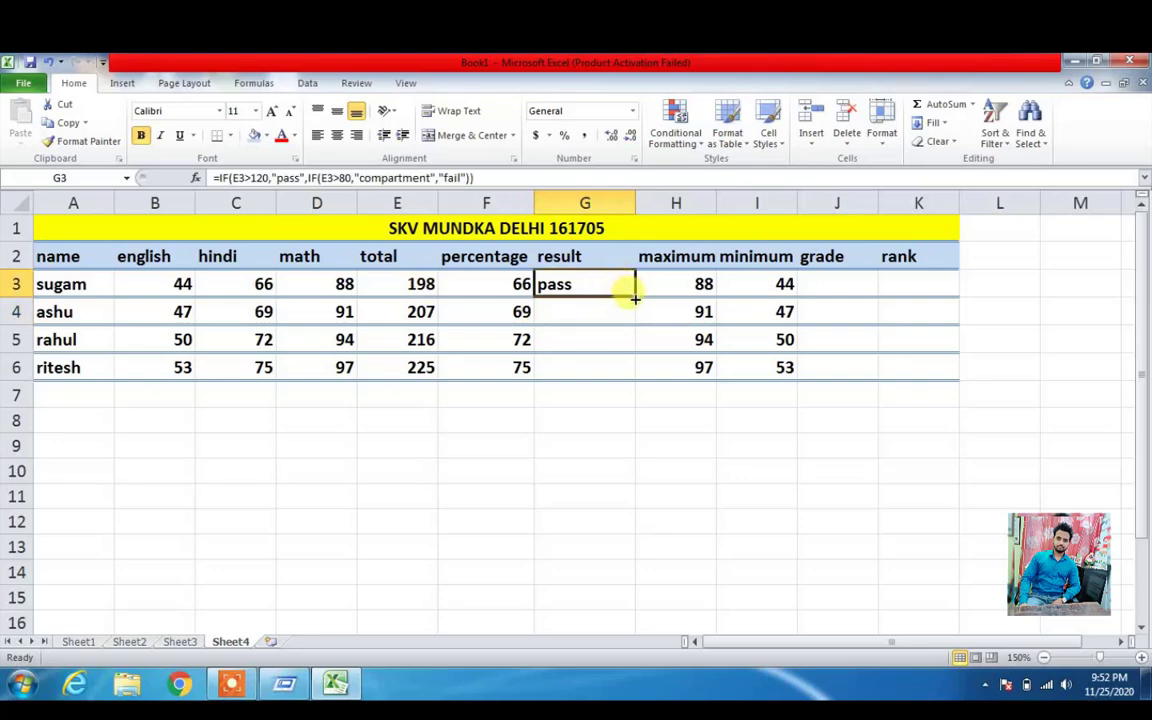
{"action": "left_click_drag", "start_coordinate": [634, 297], "coordinate": [630, 382]}
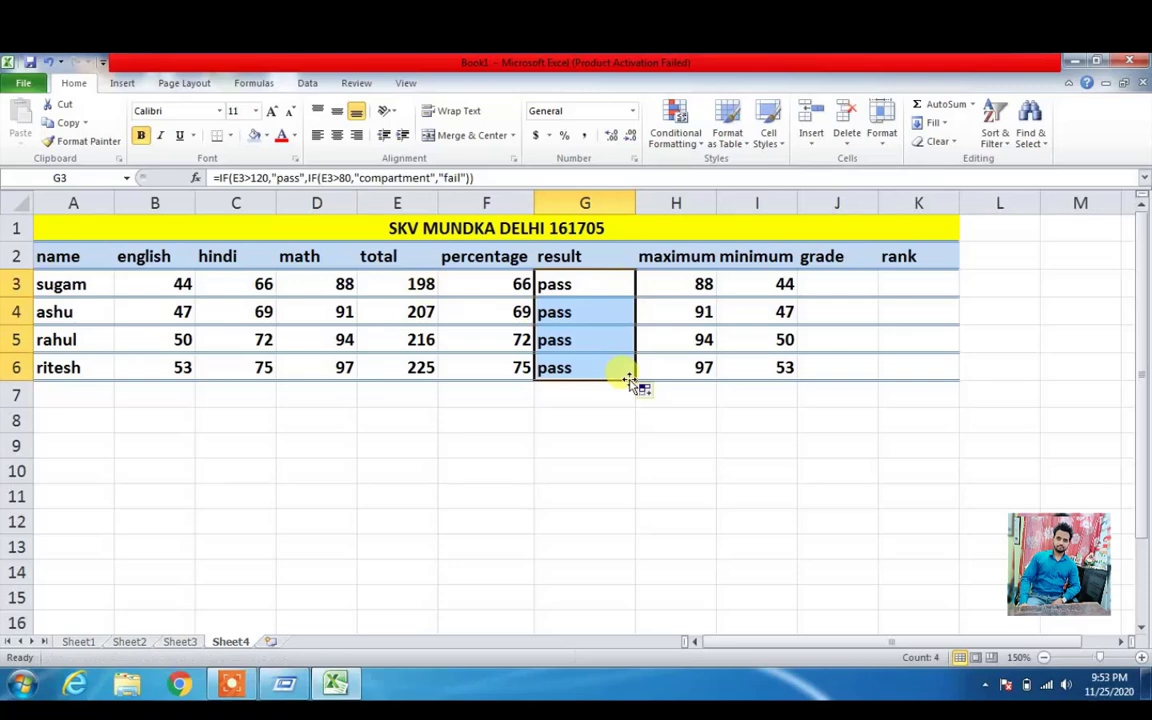
{"action": "left_click", "coordinate": [611, 318]}
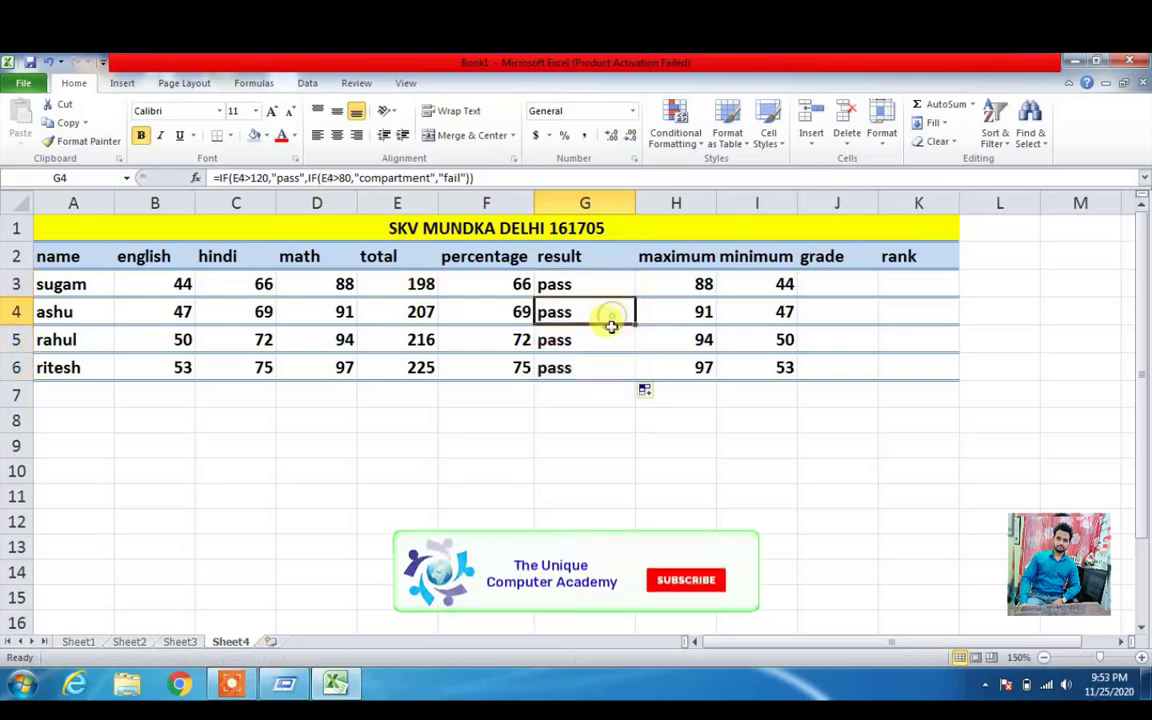
{"action": "left_click", "coordinate": [603, 337]}
{"action": "left_click", "coordinate": [572, 369]}
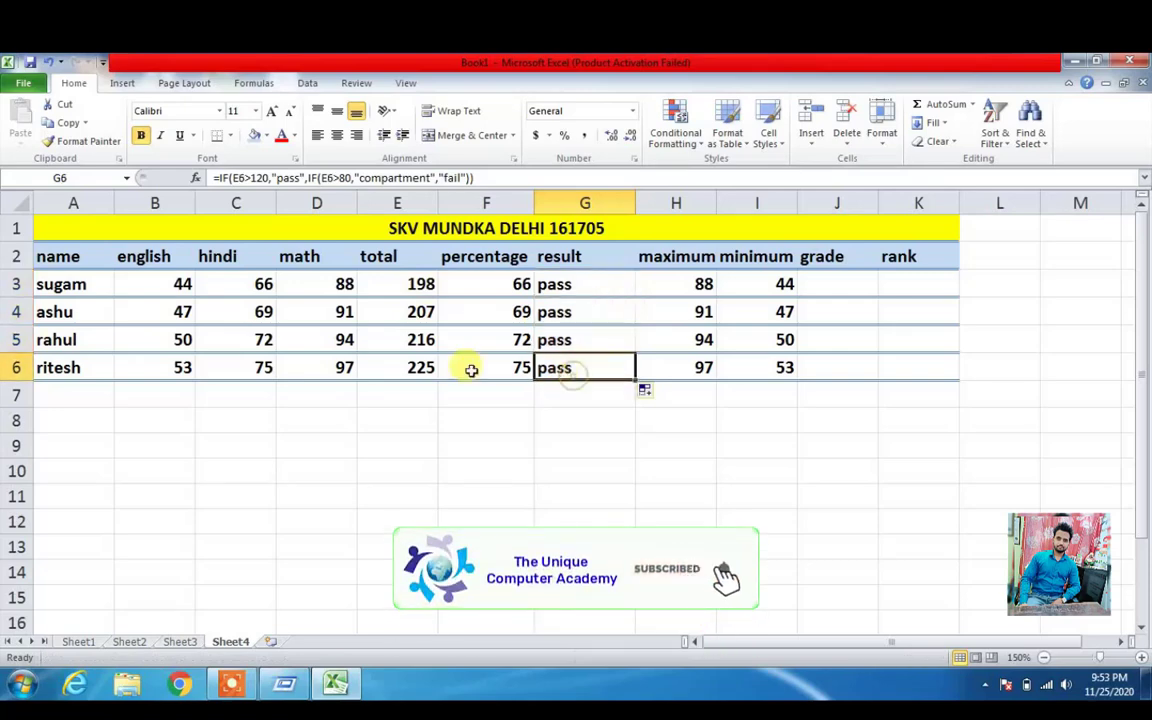
Change the marks in row 5 to 33 for math (D5) and 22 for hindi (C5)
{"action": "left_click", "coordinate": [319, 342]}
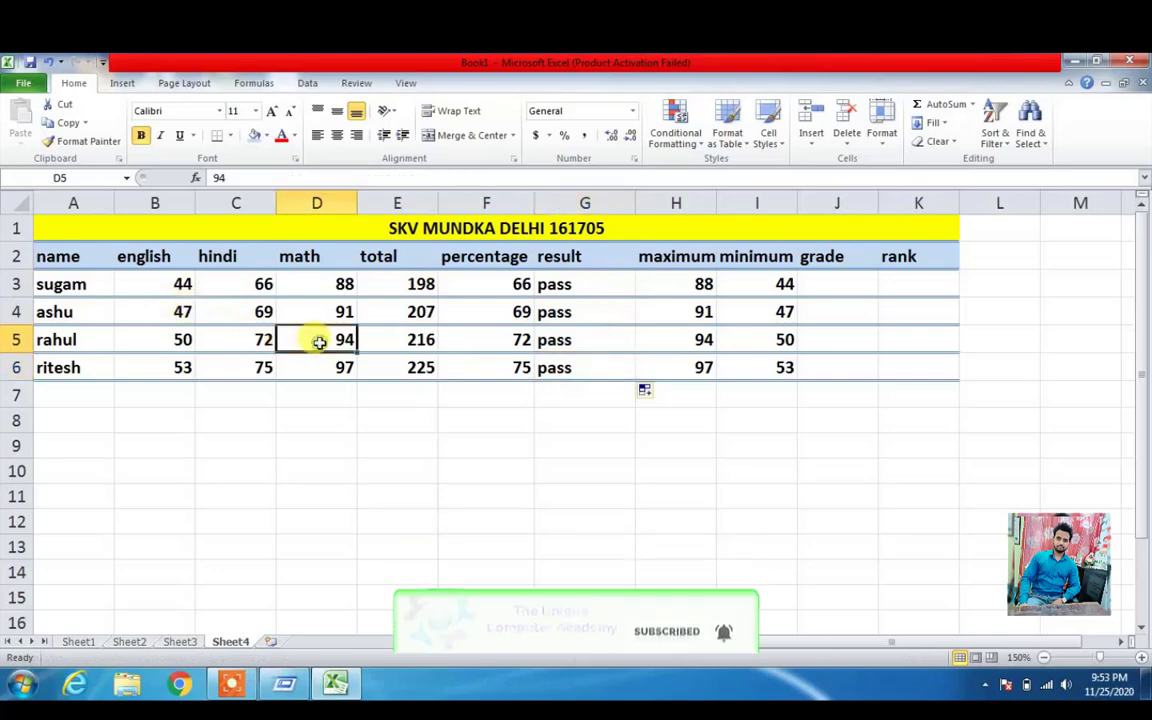
{"action": "type", "text": "33"}
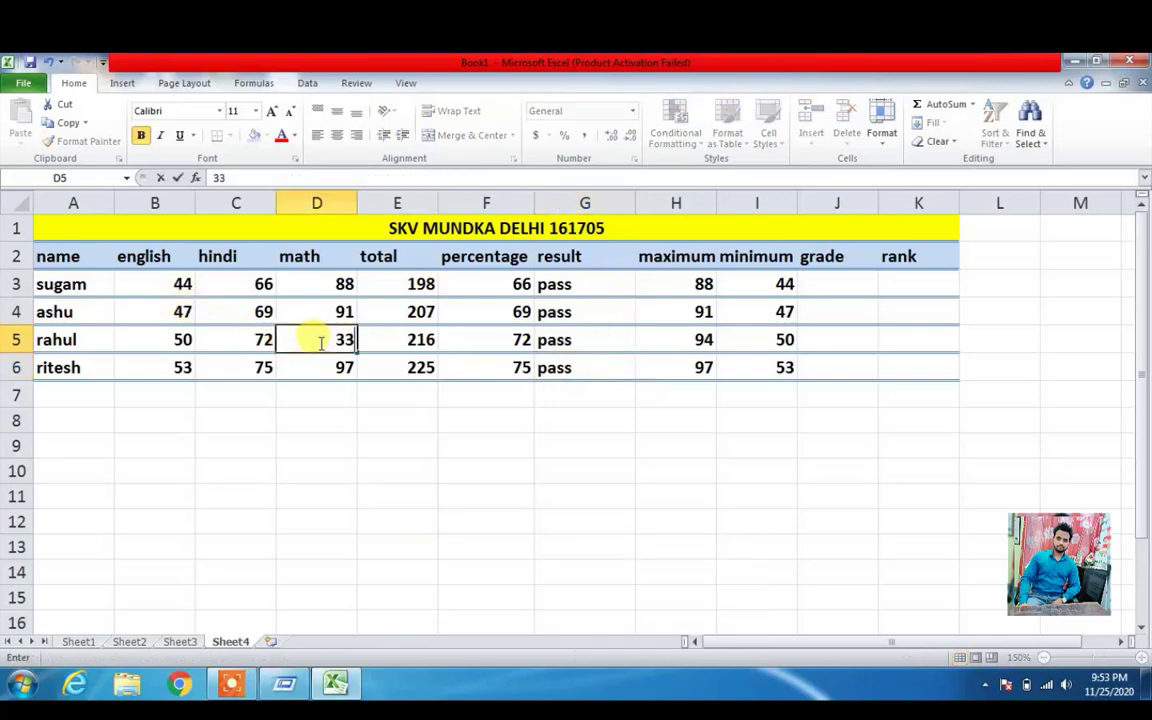
{"action": "key", "text": "Return"}
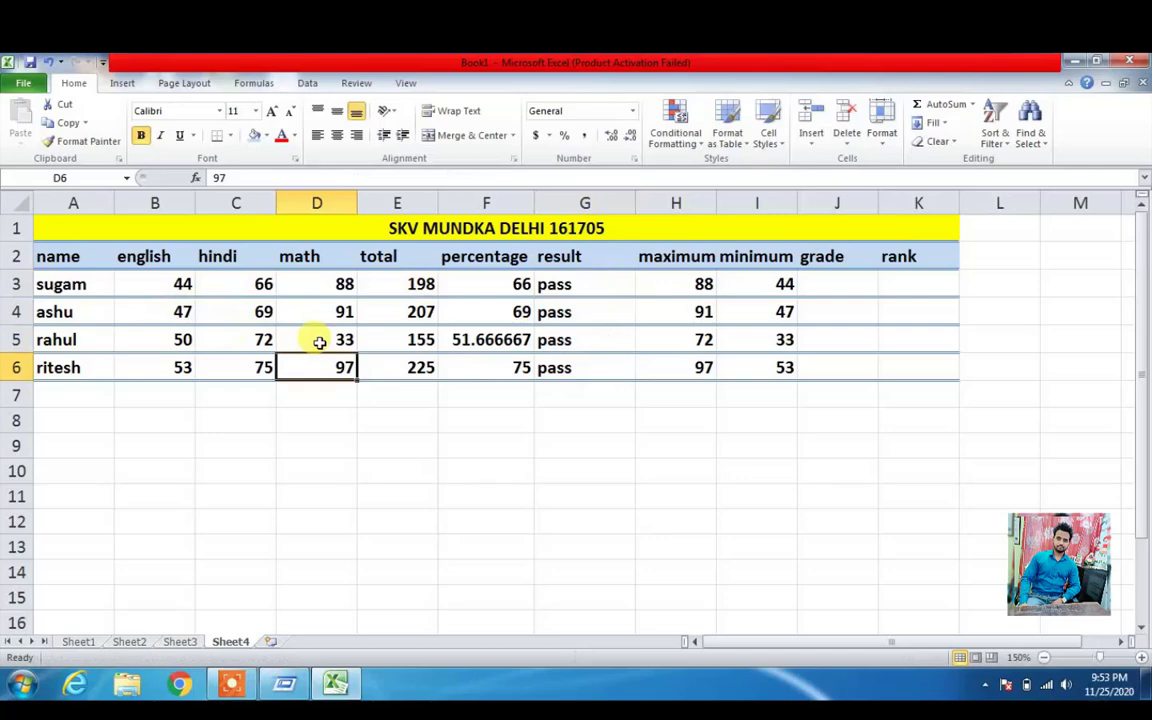
{"action": "left_click", "coordinate": [250, 339]}
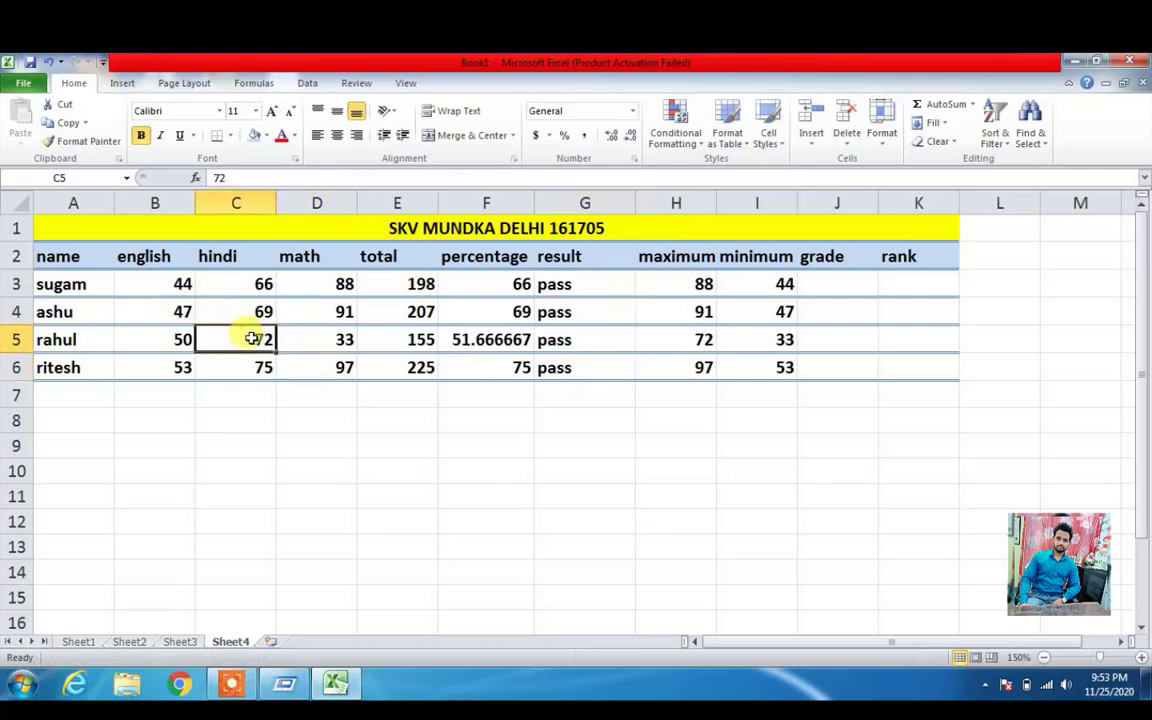
{"action": "type", "text": "22"}
{"action": "key", "text": "Return"}
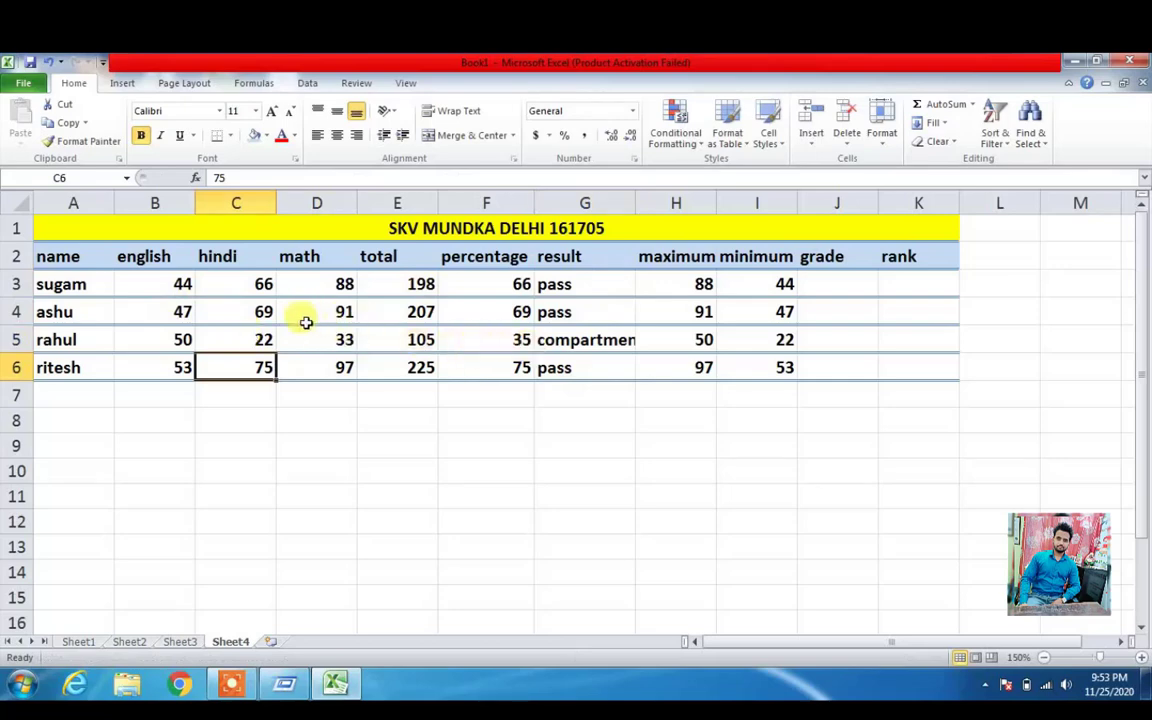
AutoFit the width of the result column G and check the formula in G5
{"action": "left_click", "coordinate": [242, 333]}
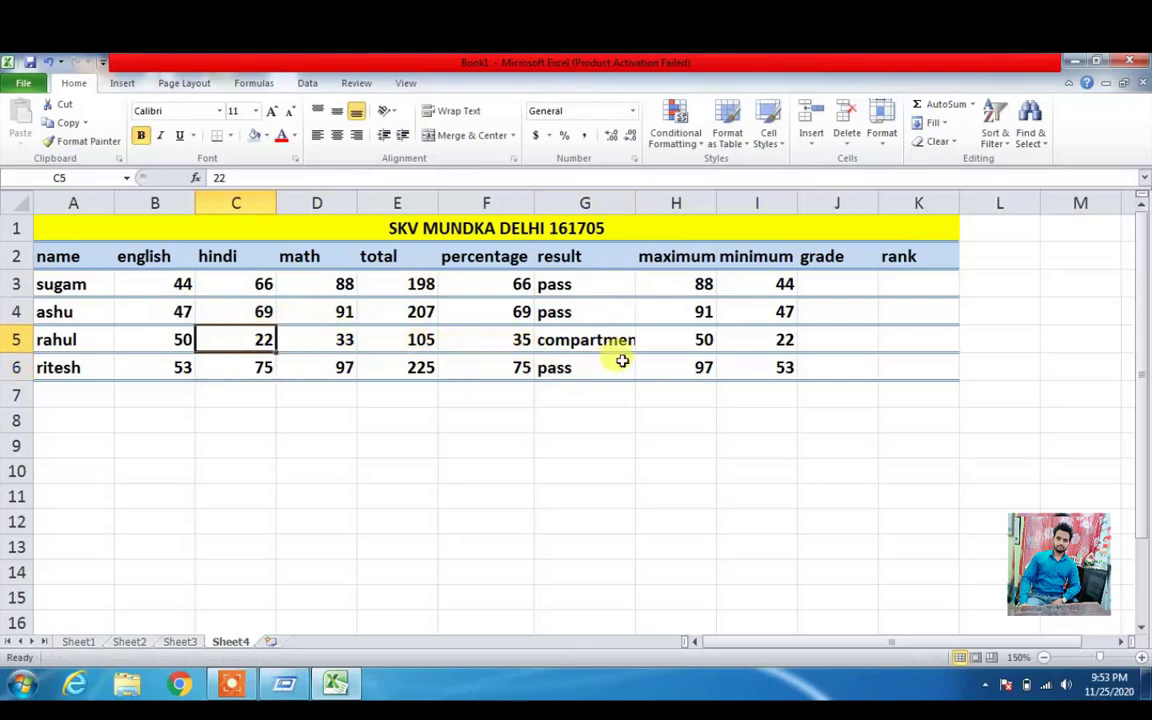
{"action": "double_click", "coordinate": [637, 203]}
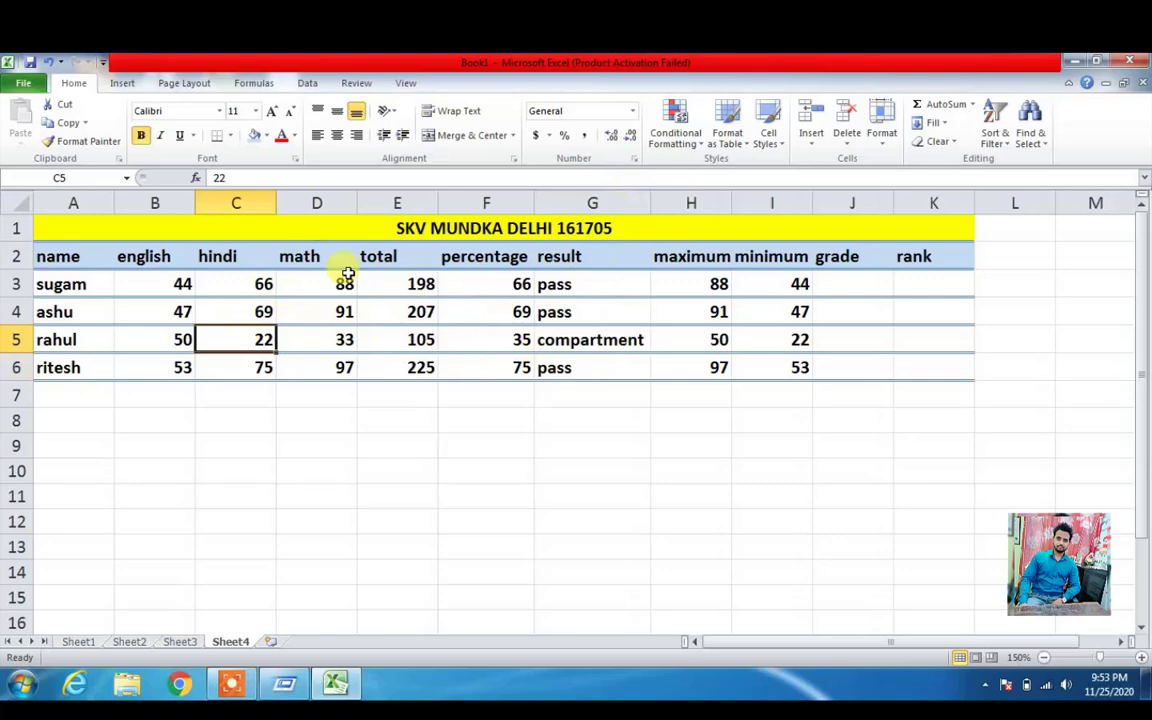
{"action": "left_click", "coordinate": [560, 342]}
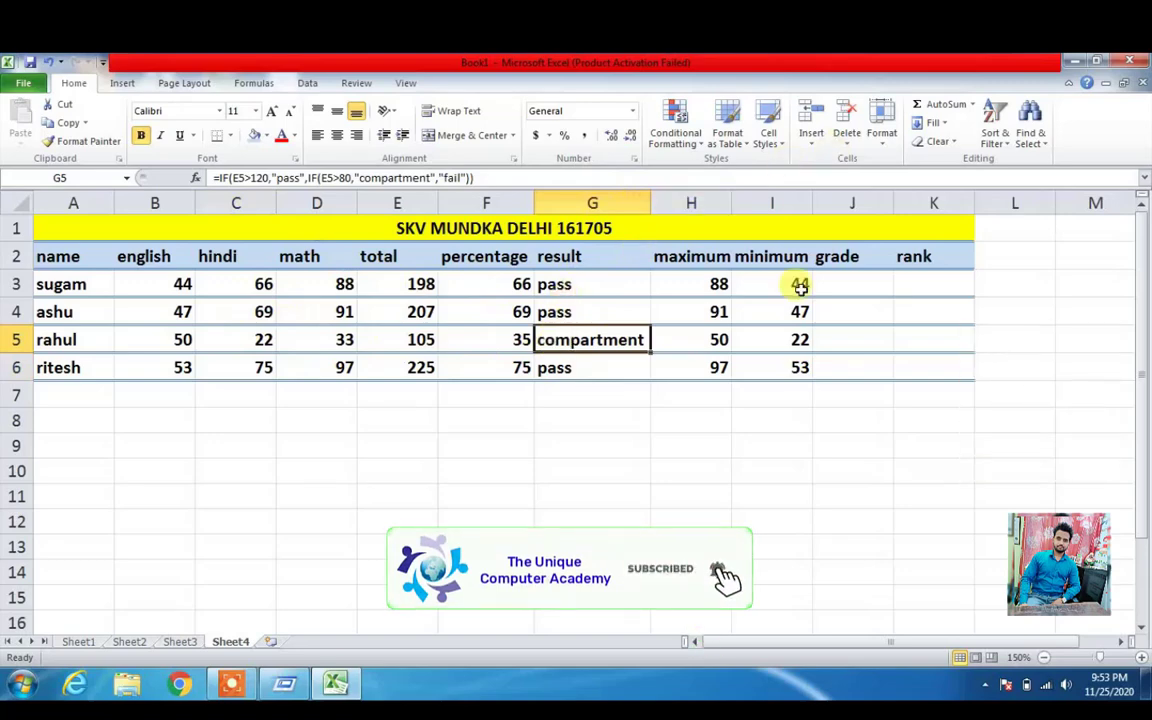
{"action": "left_click", "coordinate": [234, 684]}
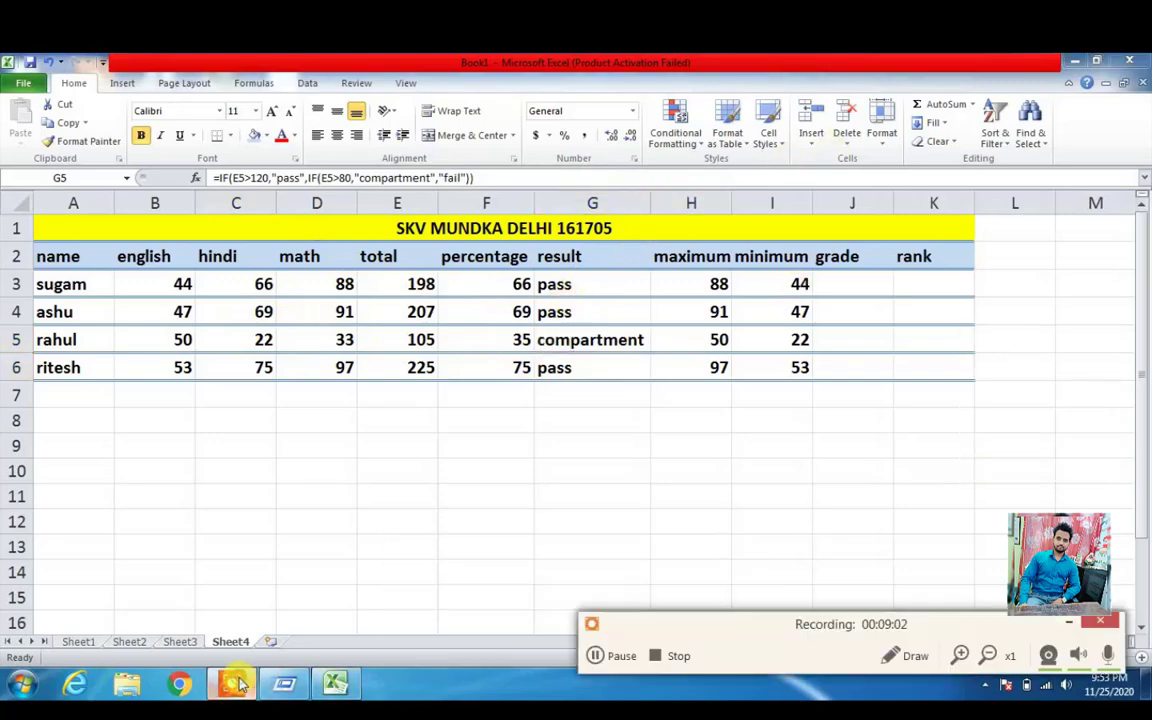
{"action": "left_click", "coordinate": [661, 650]}
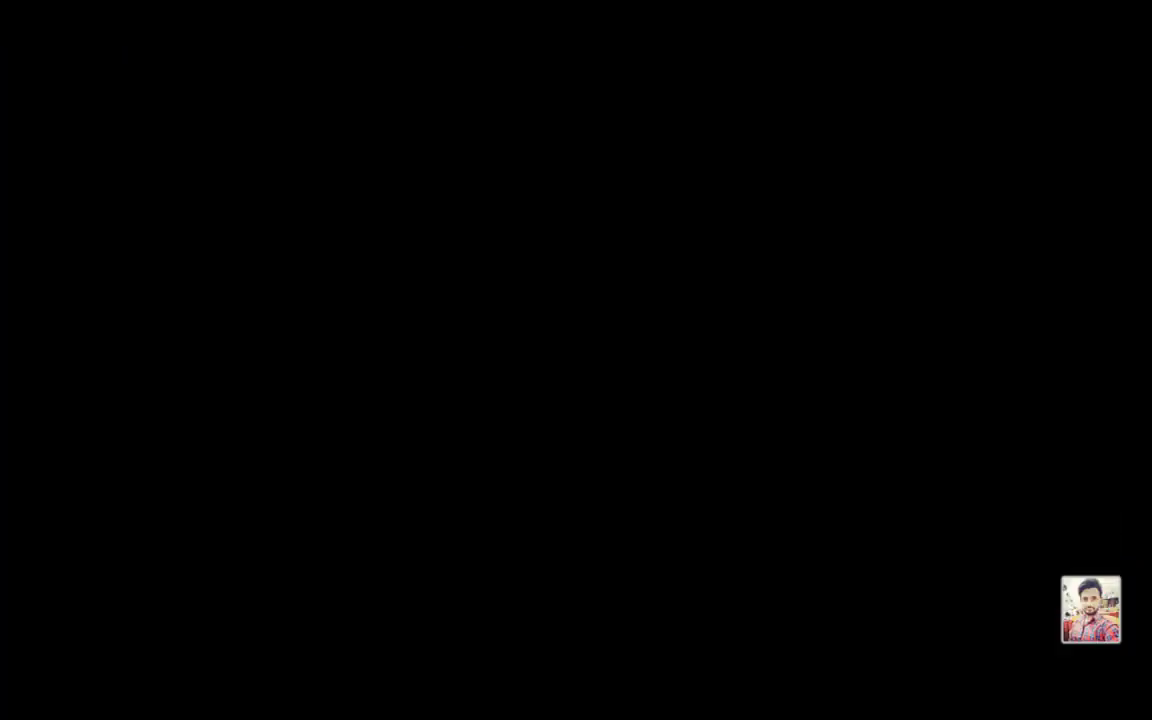